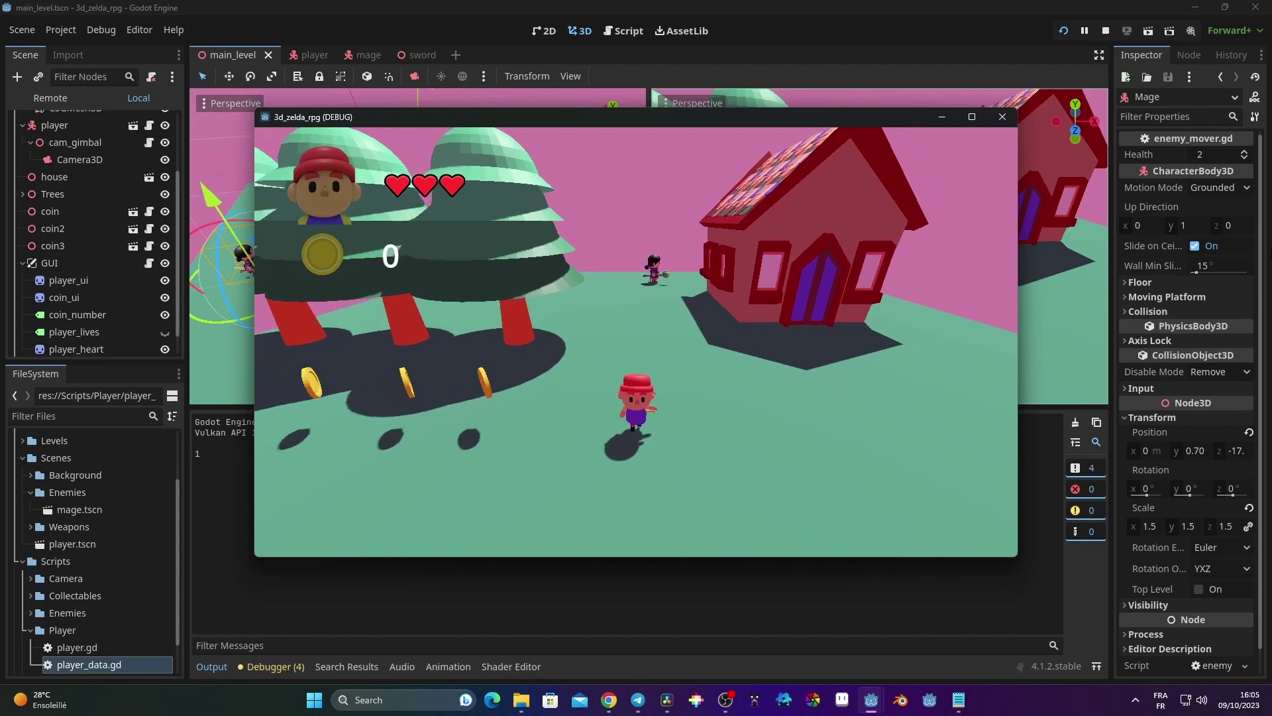
# - Playtest the running 3D game by collecting coins near the trees and attacking the mage enemy beside the house
pyautogui.press('w')
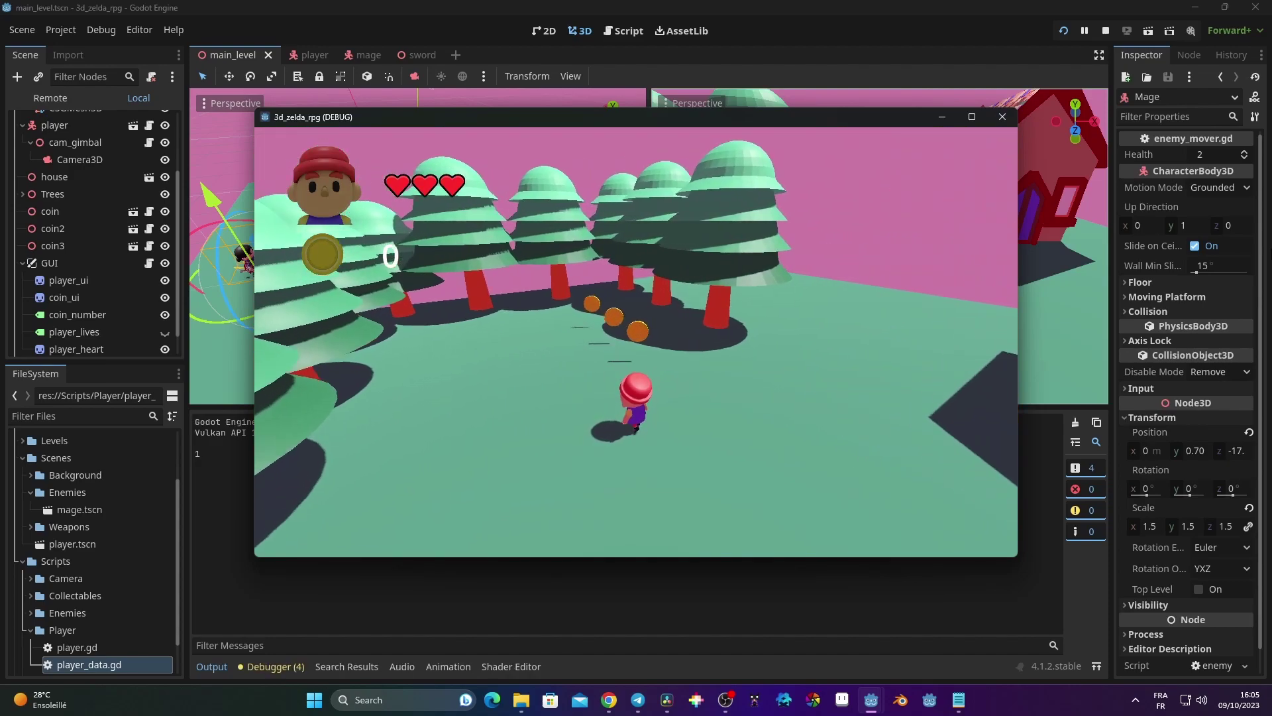
pyautogui.press('d')
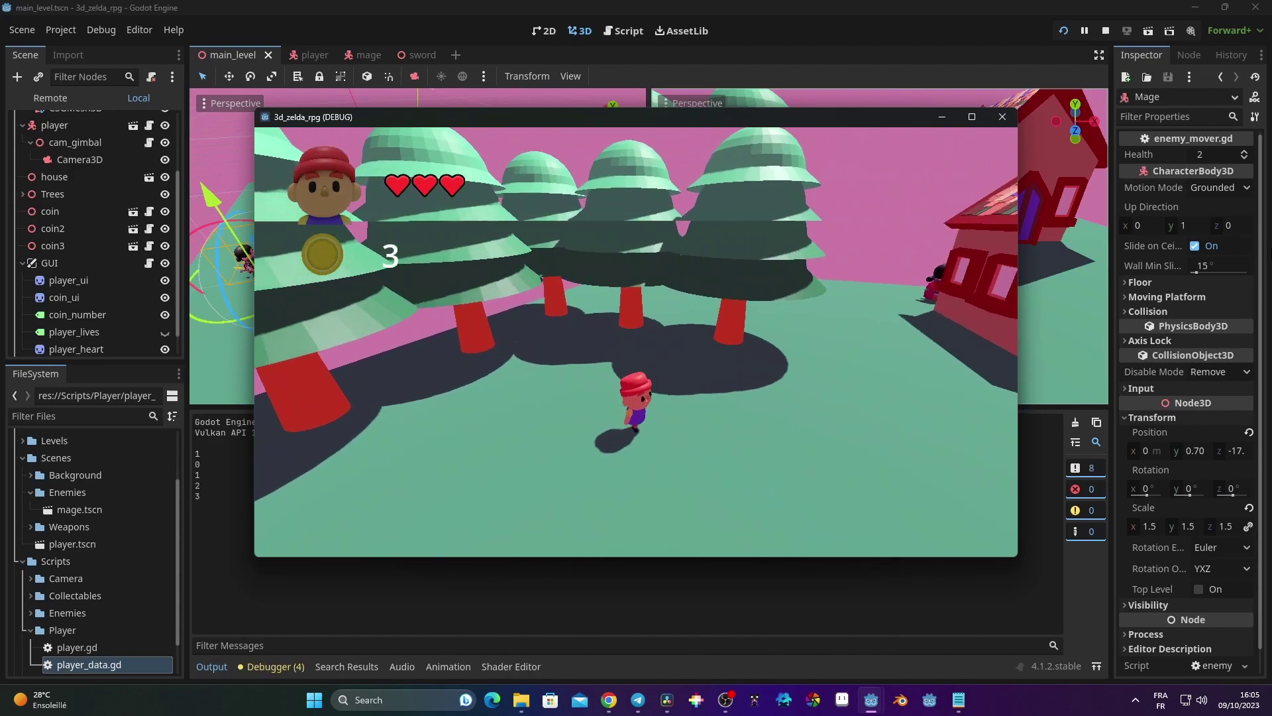
pyautogui.press('w')
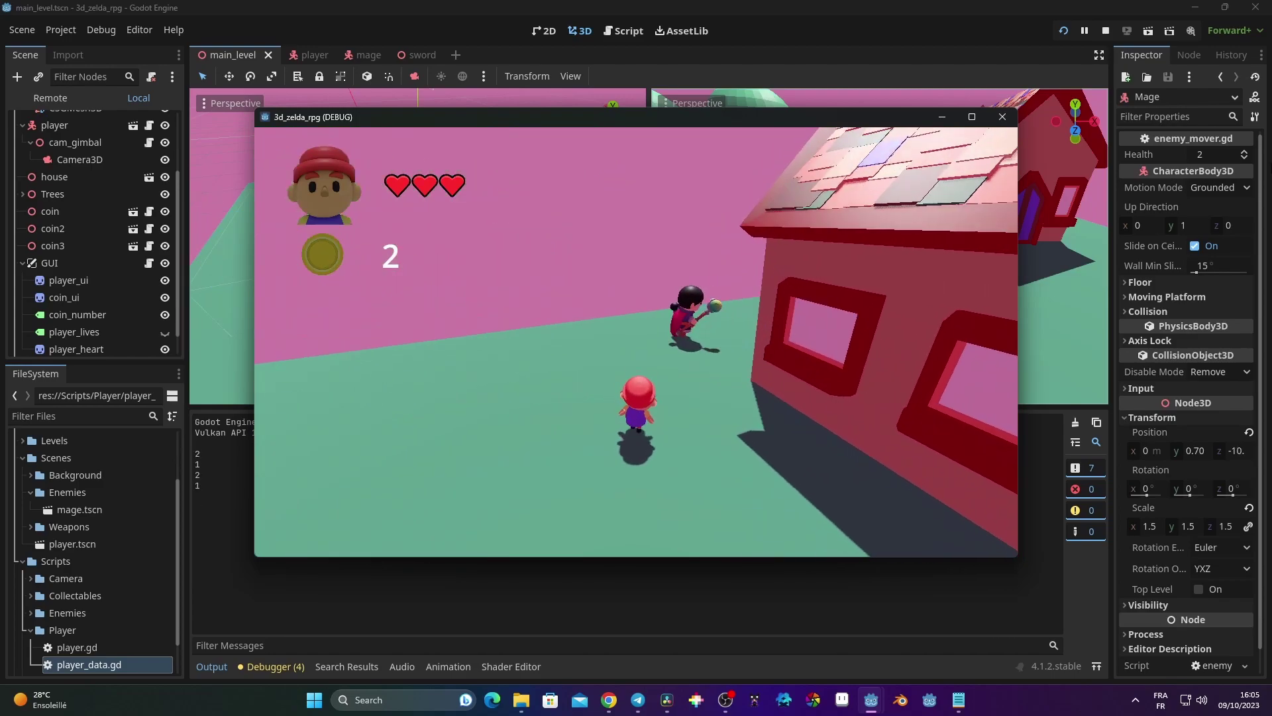
pyautogui.press('d')
pyautogui.press('space')
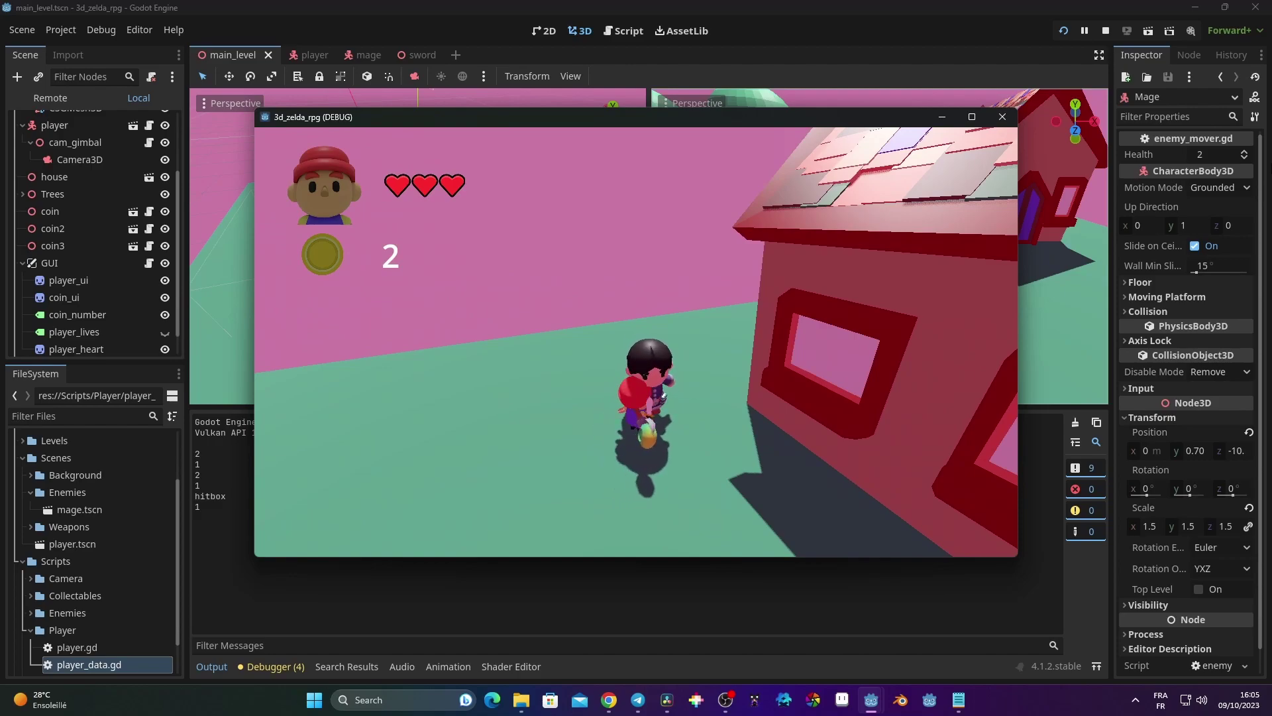
pyautogui.press('space')
pyautogui.press('a')
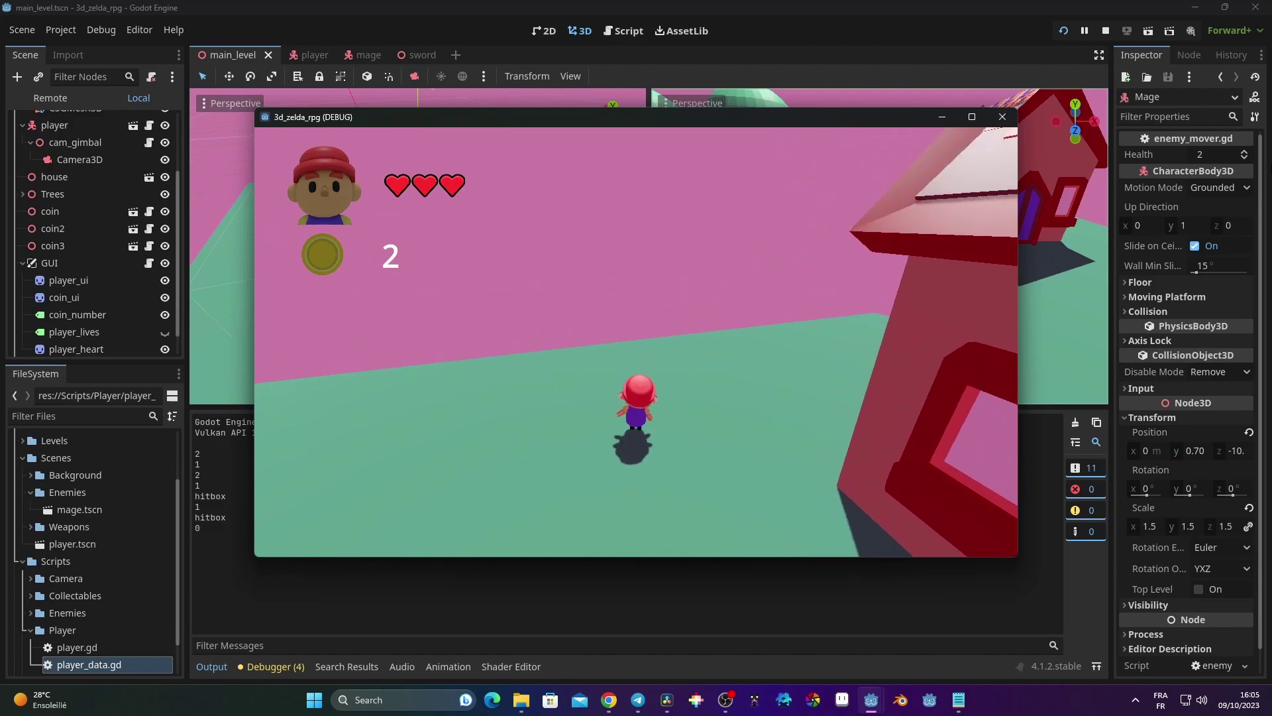
# - Walk the player character around the house in the running 3D game
pyautogui.press('d')
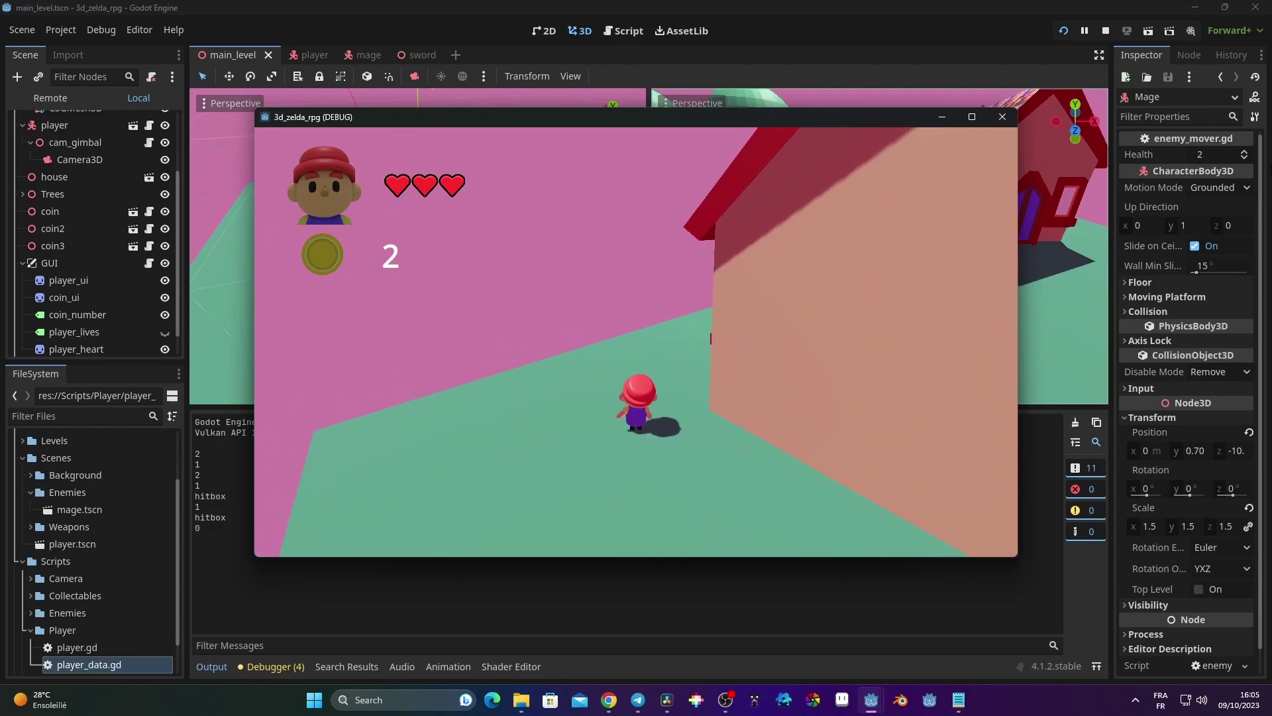
pyautogui.press('d')
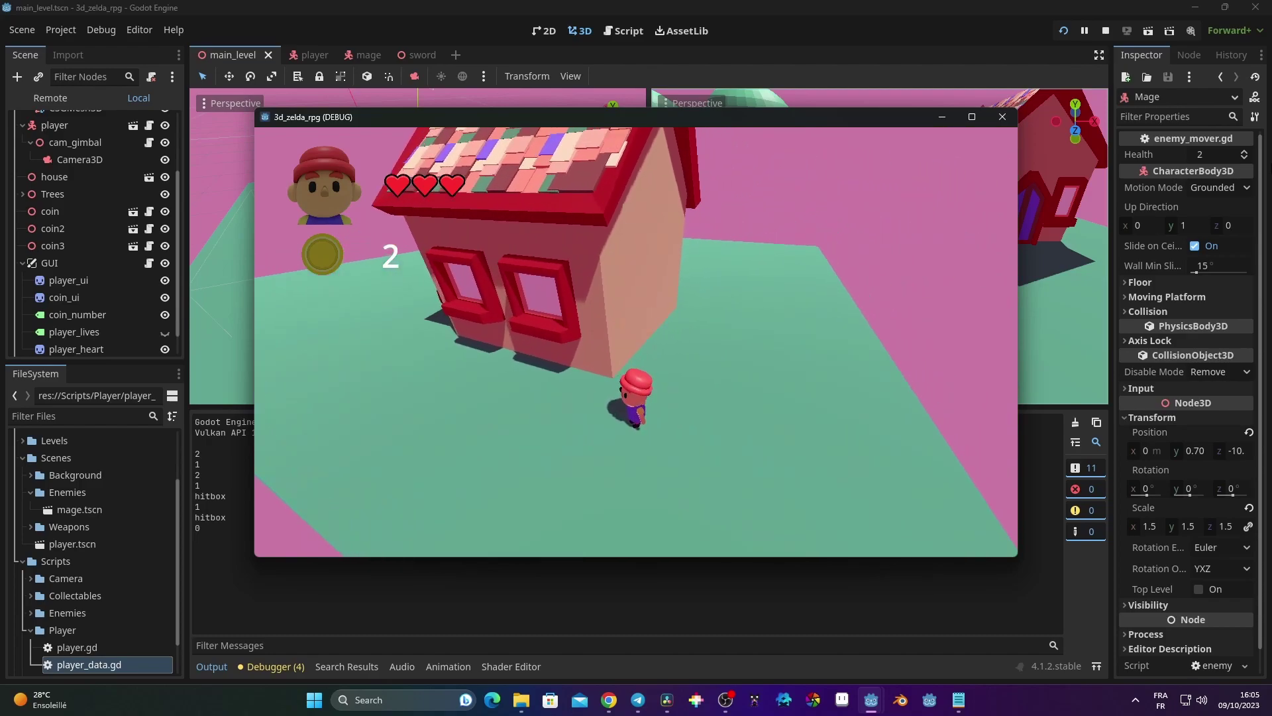
pyautogui.press('d')
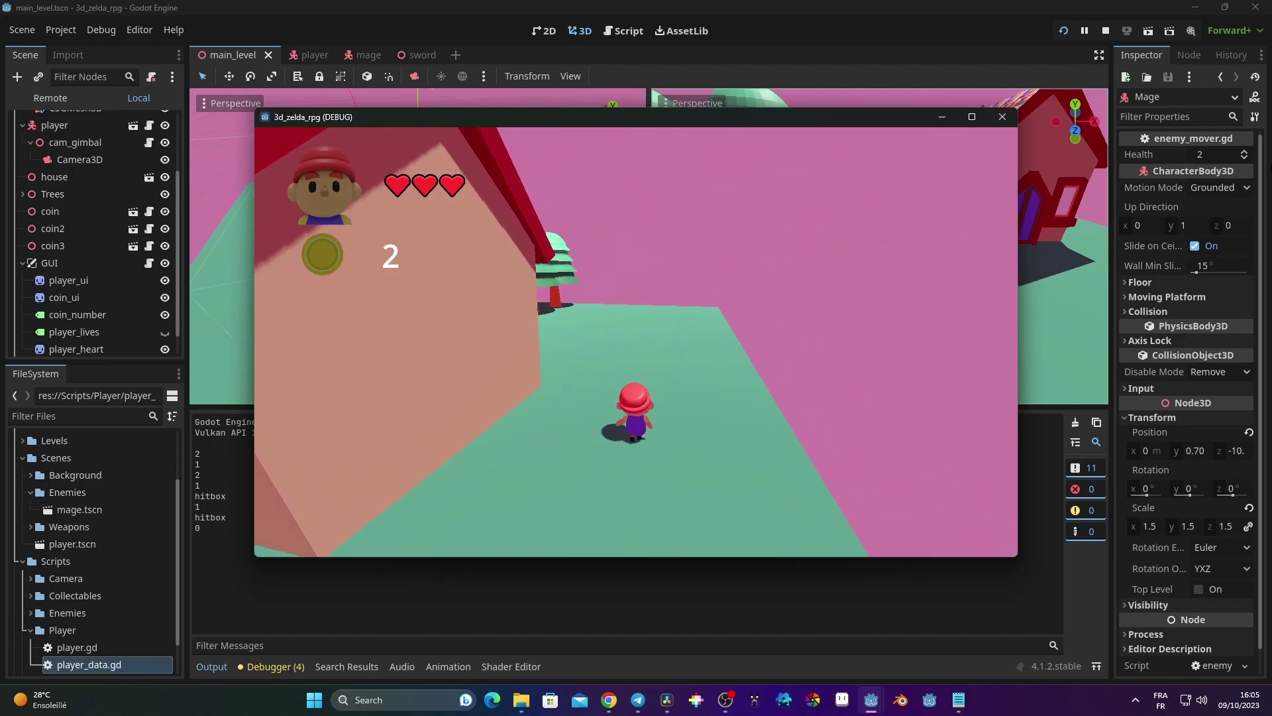
pyautogui.press('d')
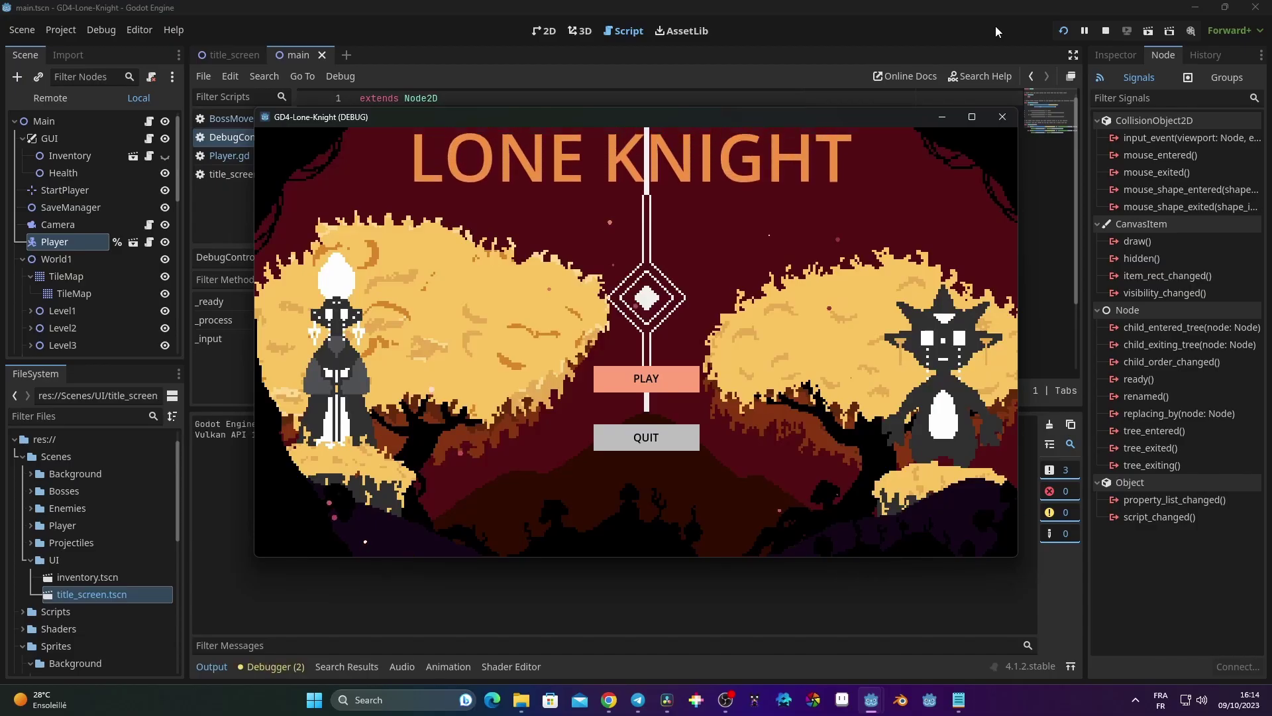
# - Start the Lone Knight game from its title screen and run the character rightward through the level
pyautogui.press('Return')
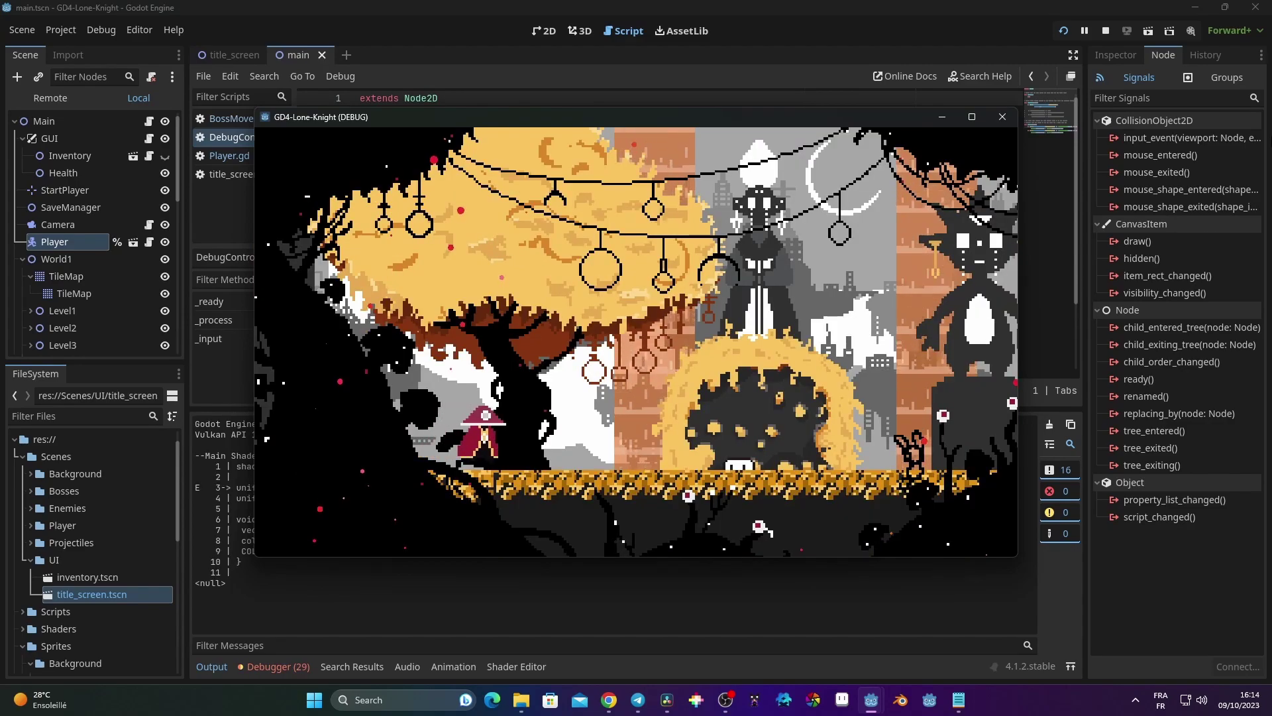
pyautogui.press('Right')
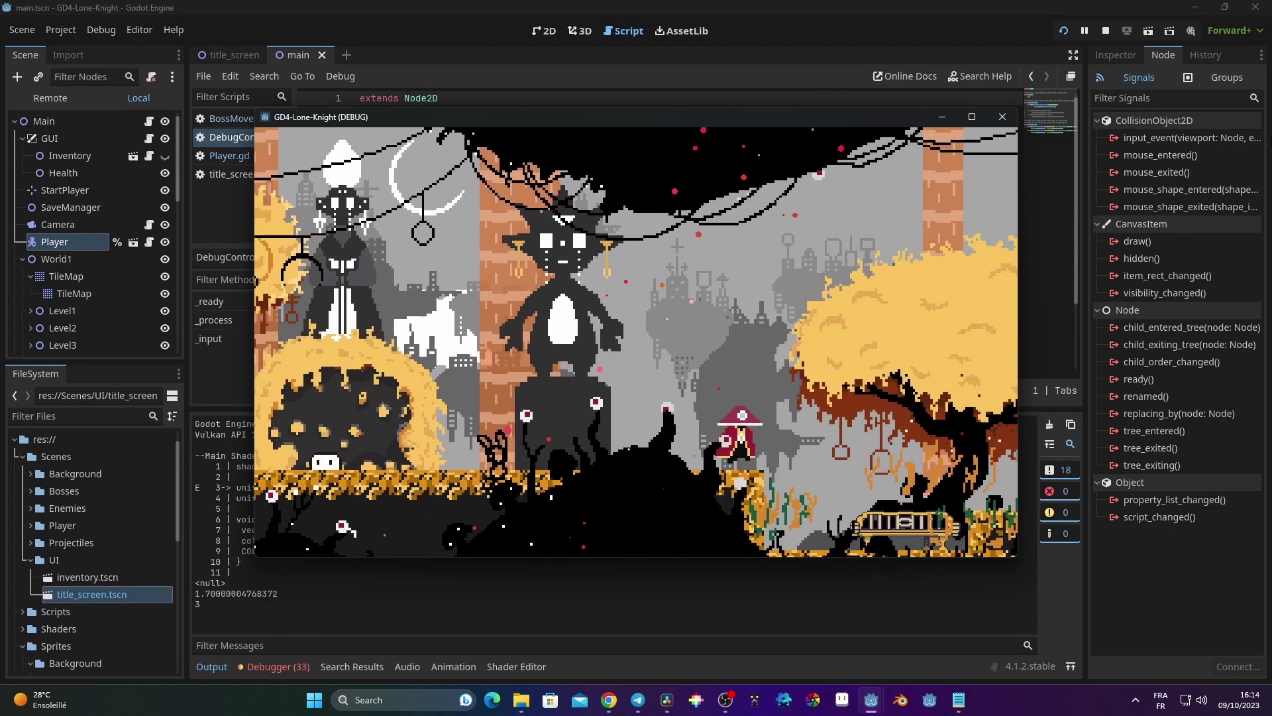
pyautogui.press('Right')
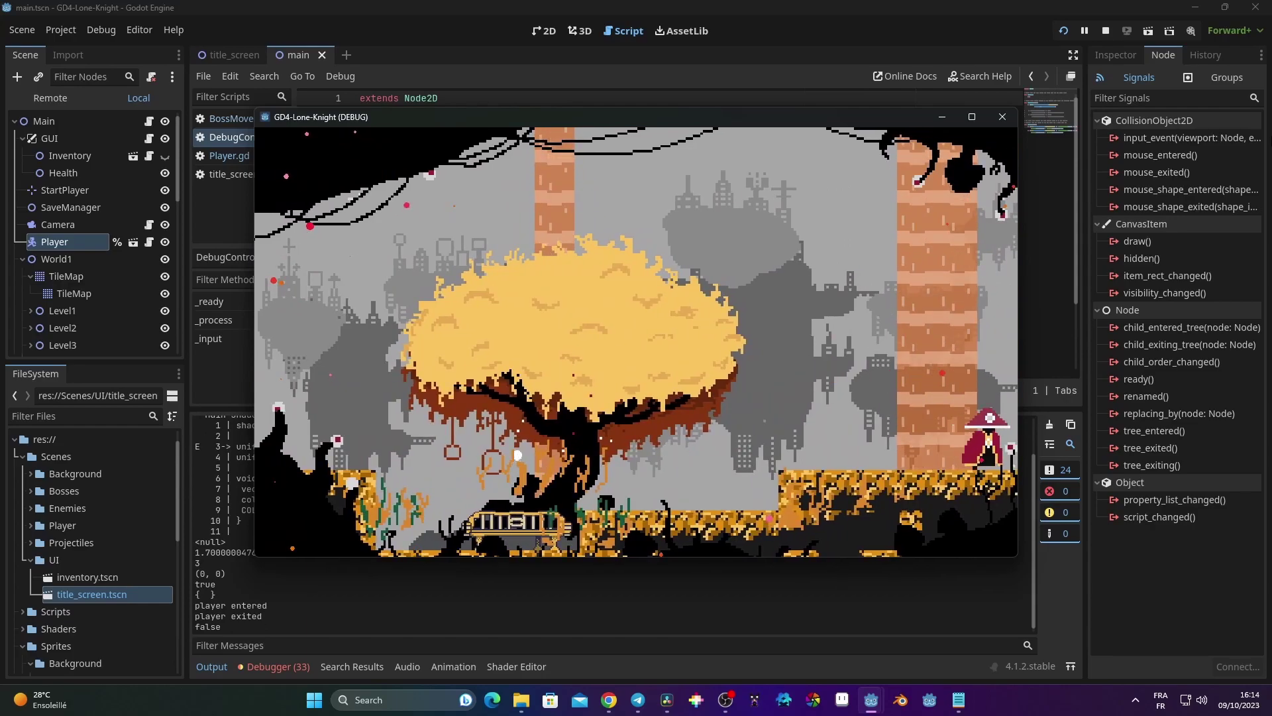
pyautogui.press('Right')
pyautogui.press('x')
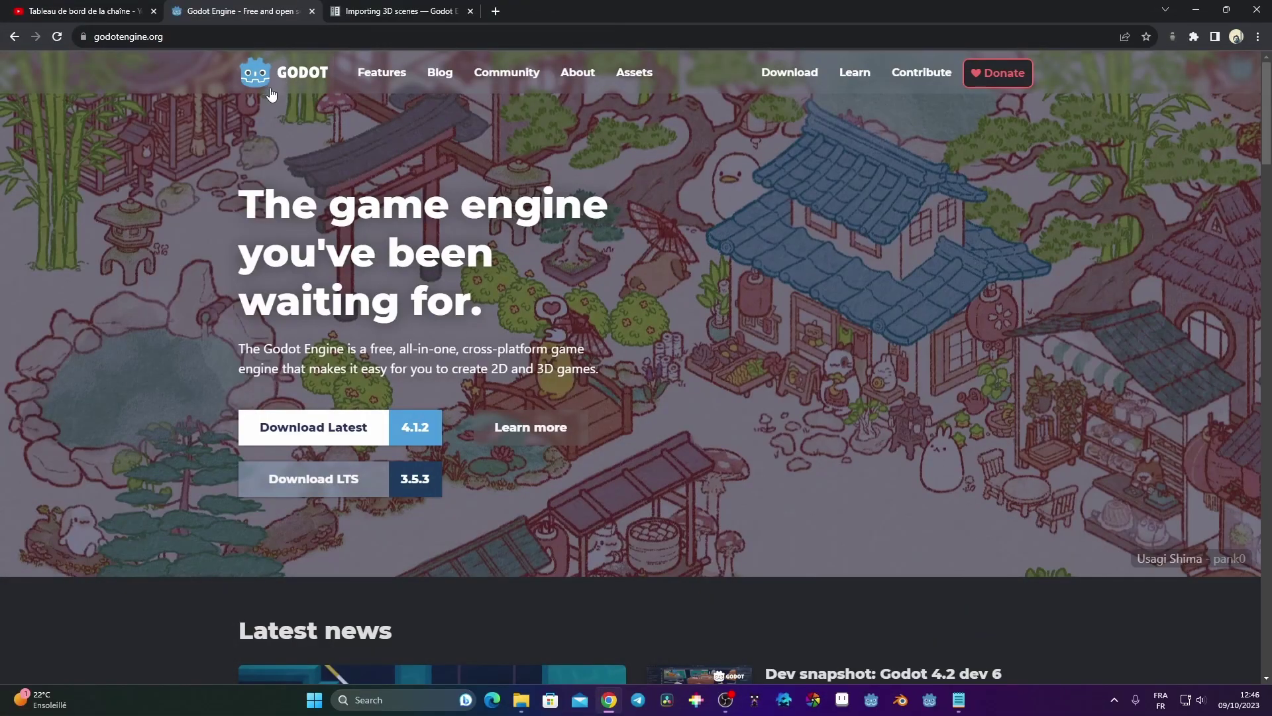
# - Open the Windows download page for the latest Godot release, 4.1.2, on godotengine.org
pyautogui.click(205, 38)
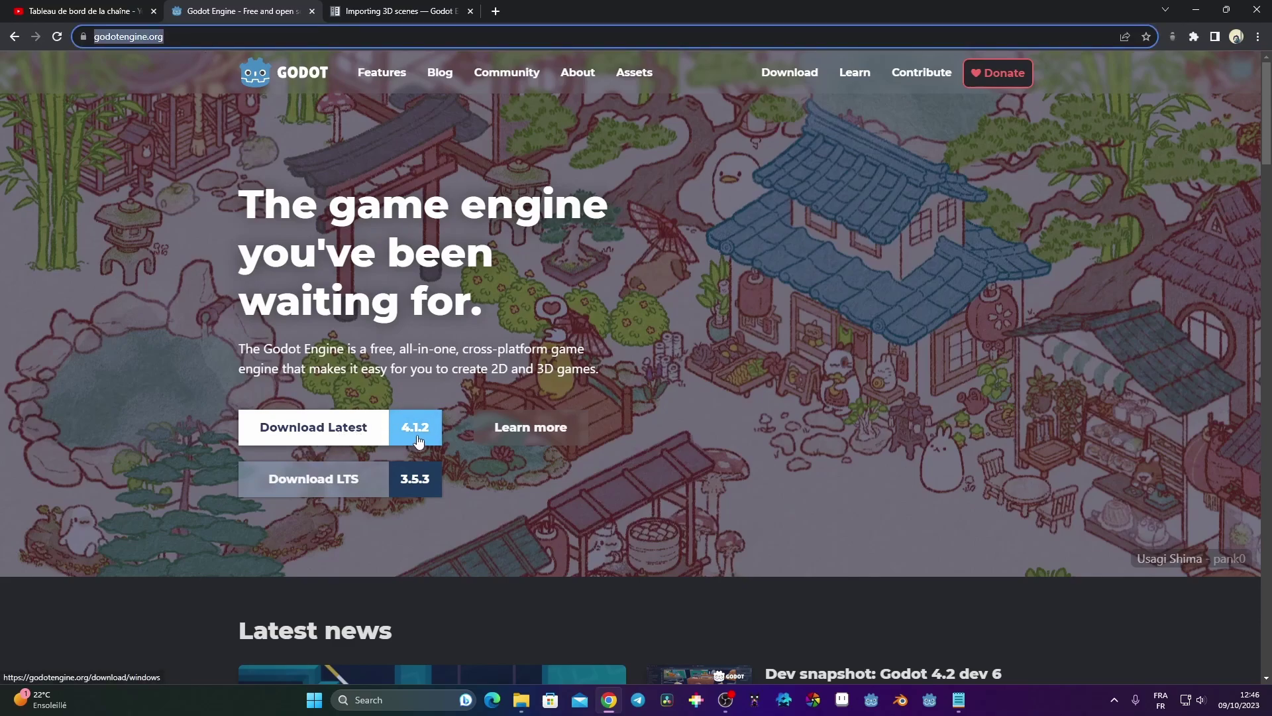
pyautogui.click(344, 436)
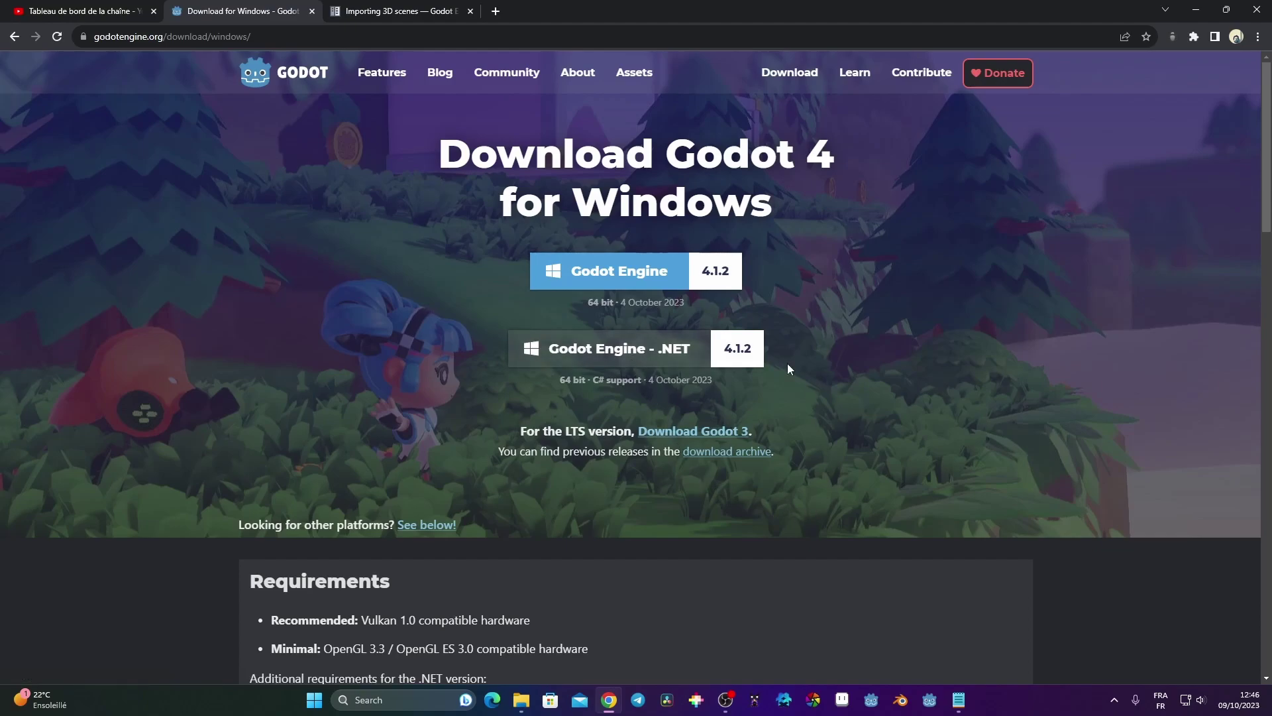
# - Switch to the Godot Project Manager and start a new project named zelda_3d_youtube
pyautogui.click(868, 705)
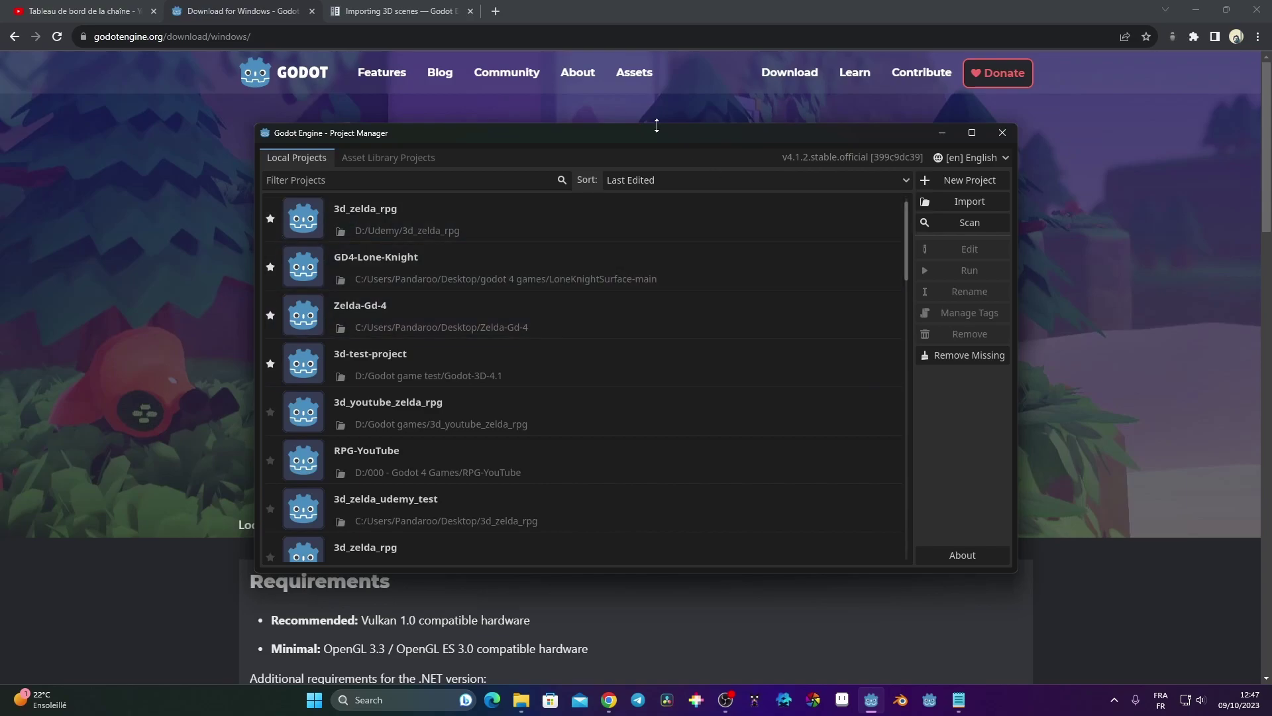
pyautogui.click(966, 182)
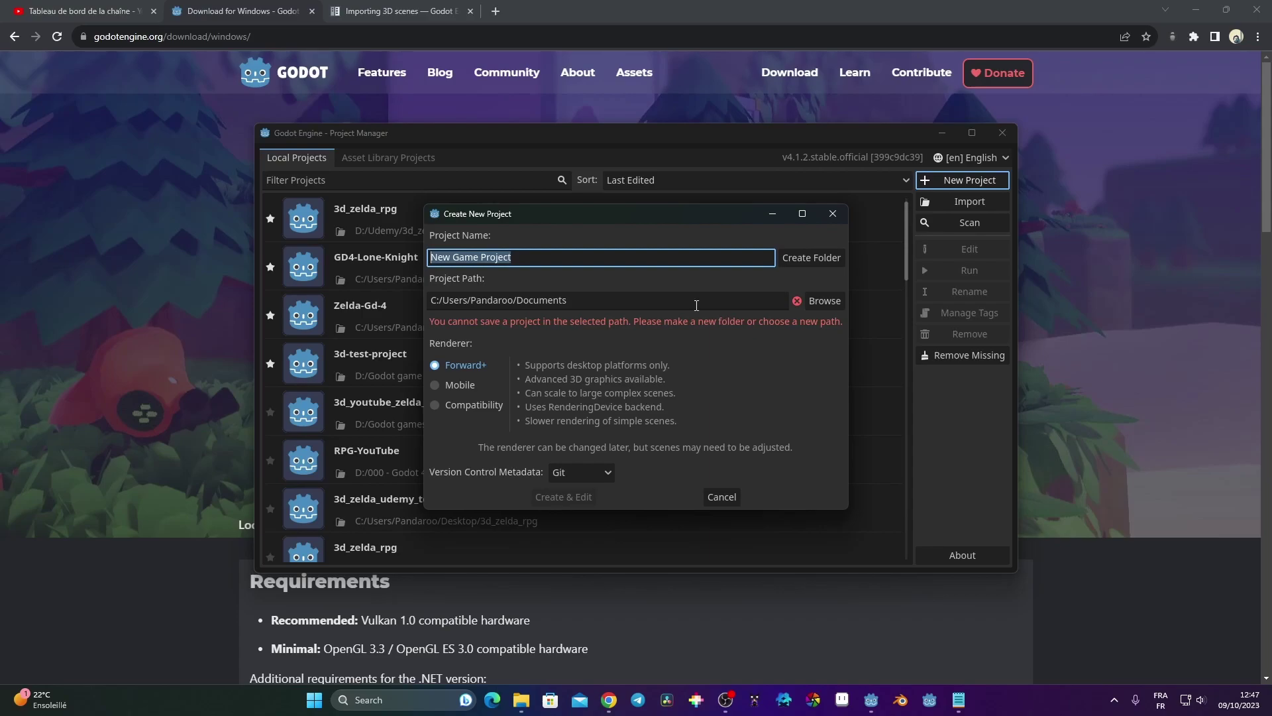
pyautogui.write('zelda_3d_youtube')
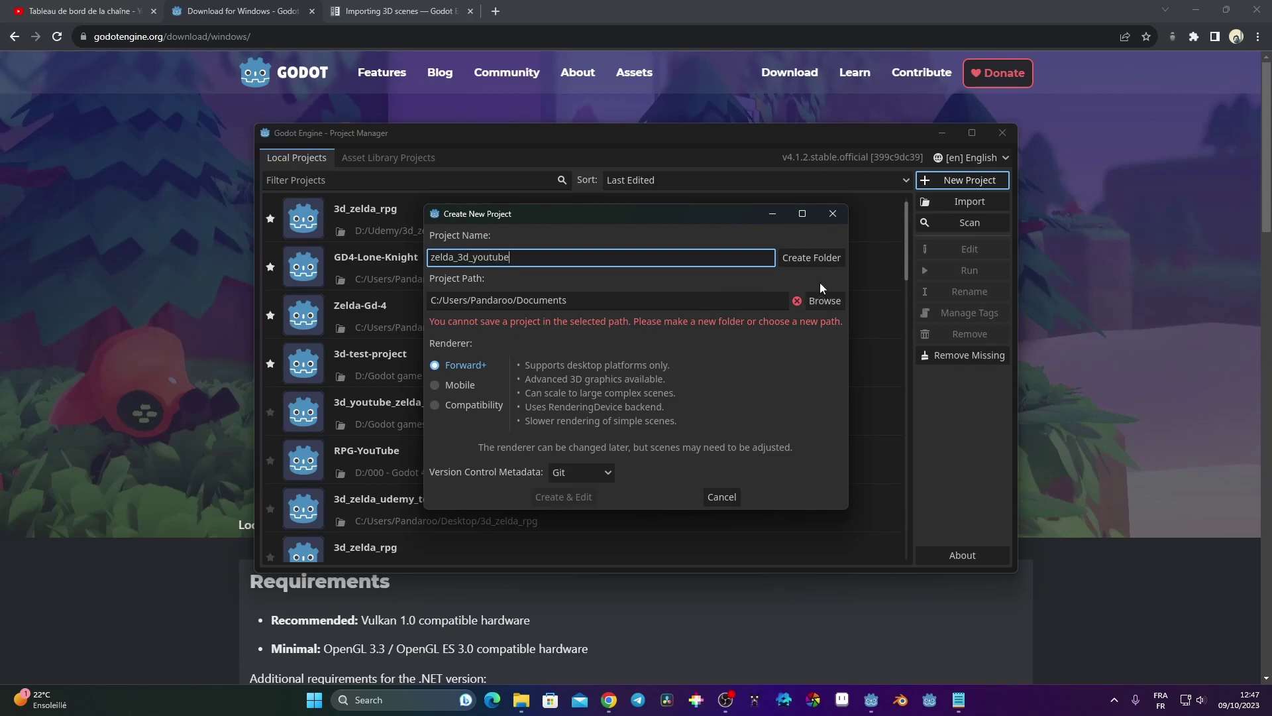
# - Create the project in a new zelda_3d_youtube folder inside D:/Godot game test and open it for editing
pyautogui.click(821, 302)
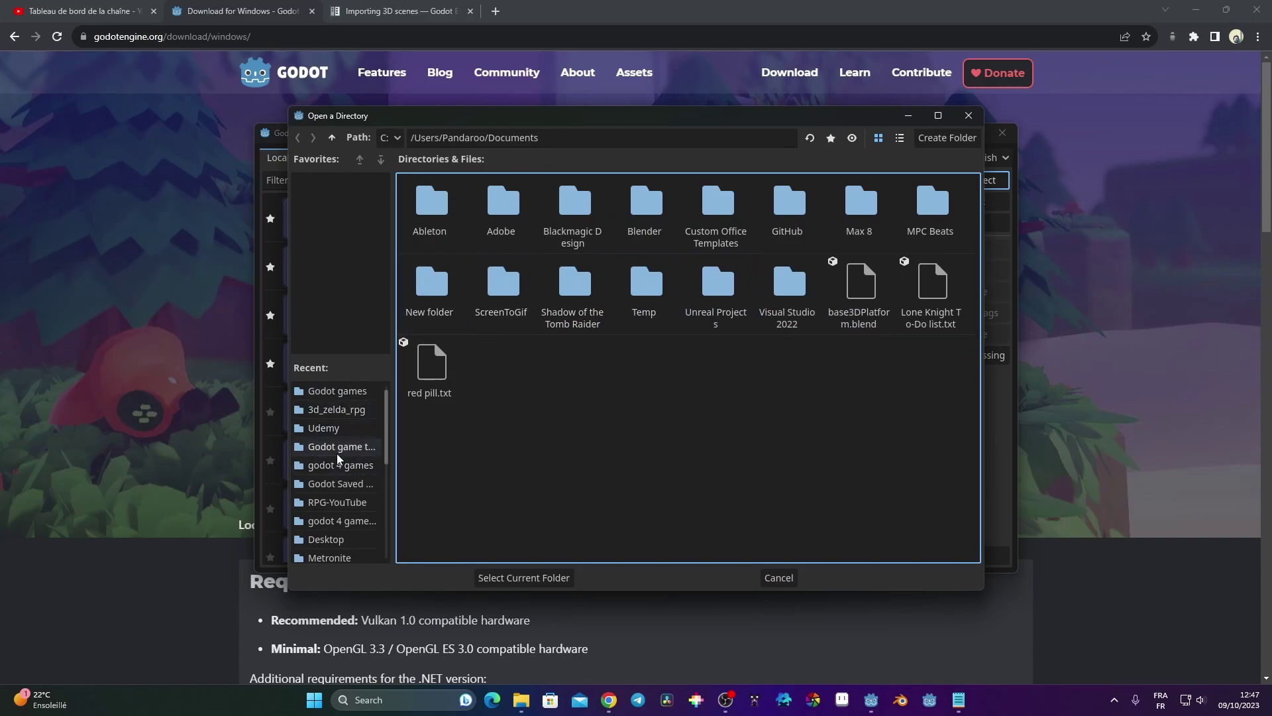
pyautogui.click(354, 452)
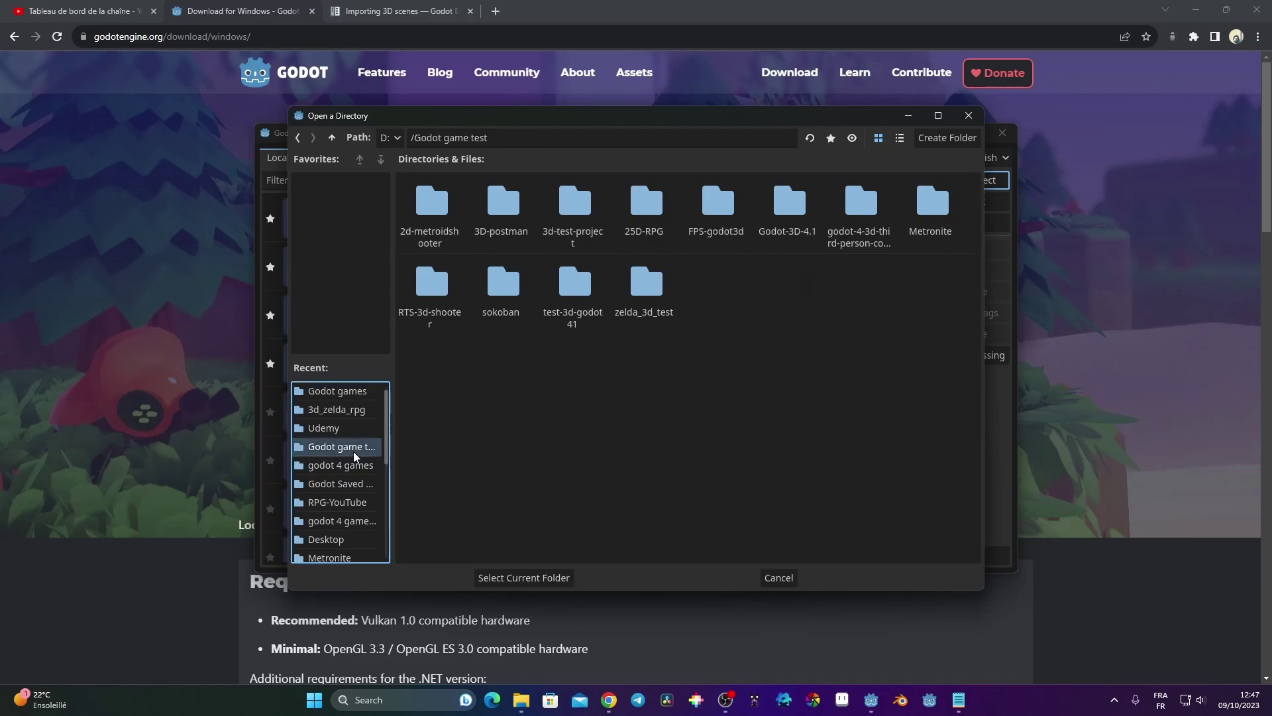
pyautogui.click(342, 468)
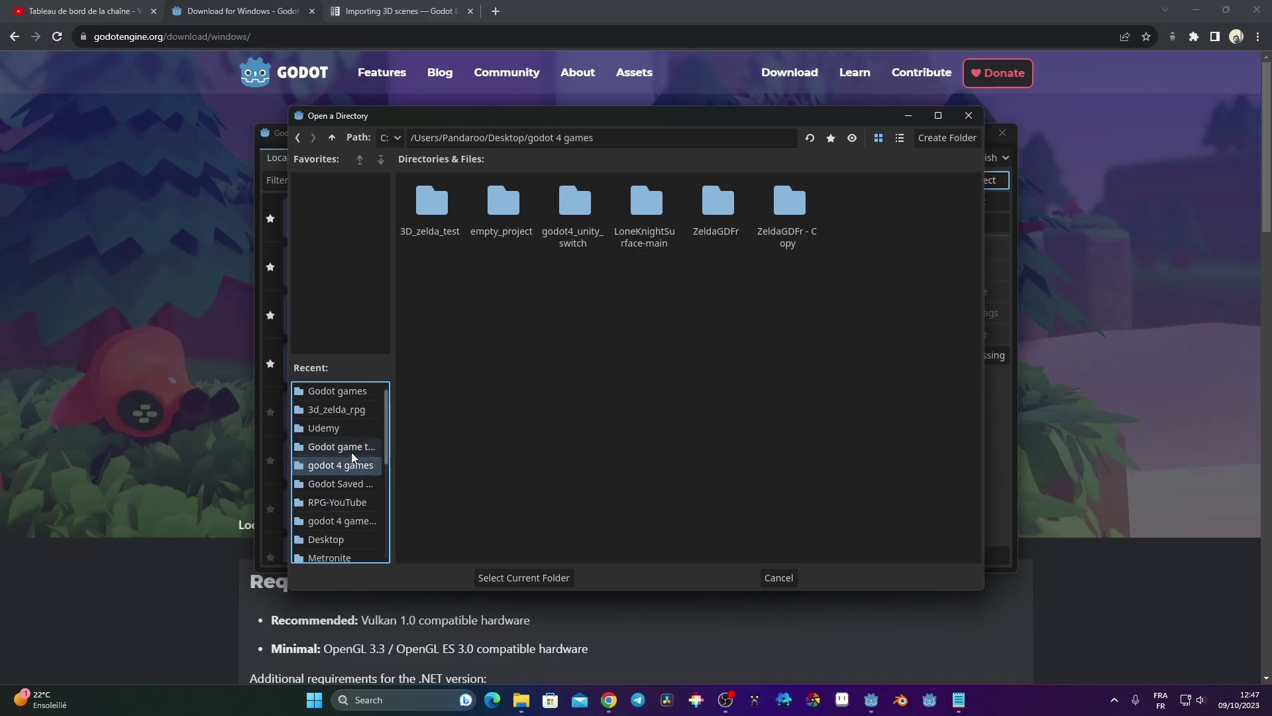
pyautogui.click(351, 452)
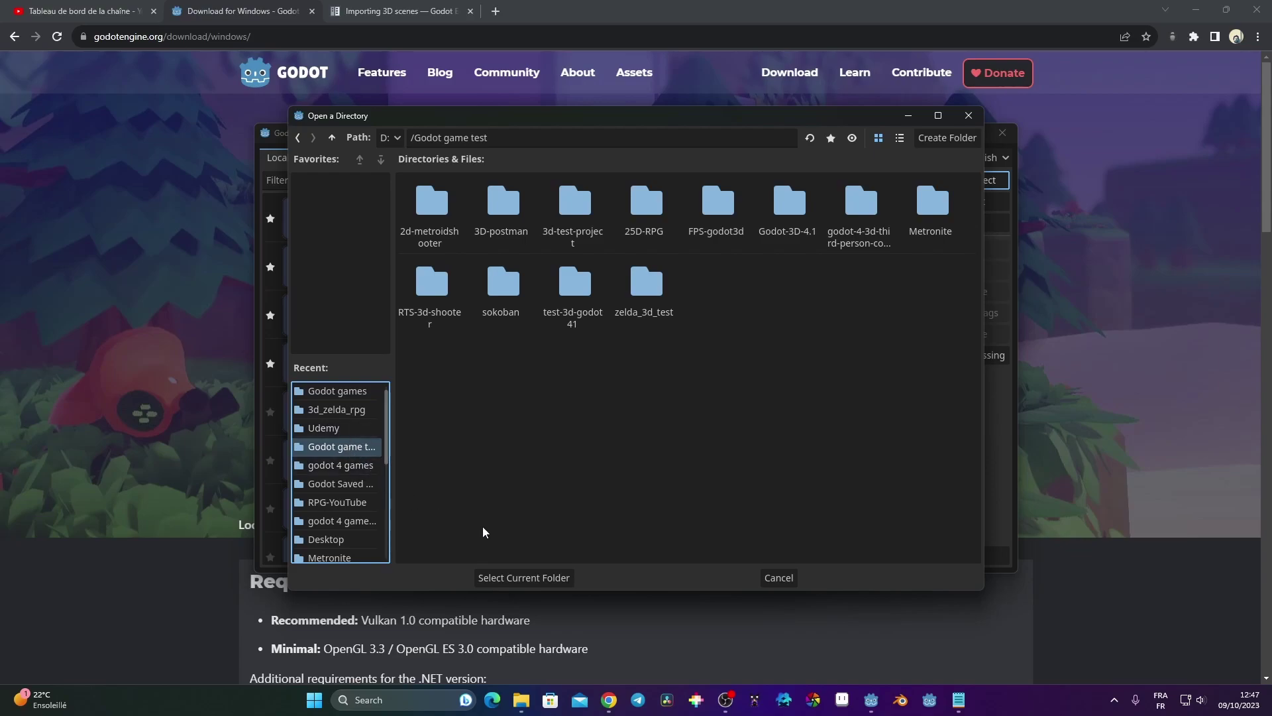
pyautogui.click(534, 576)
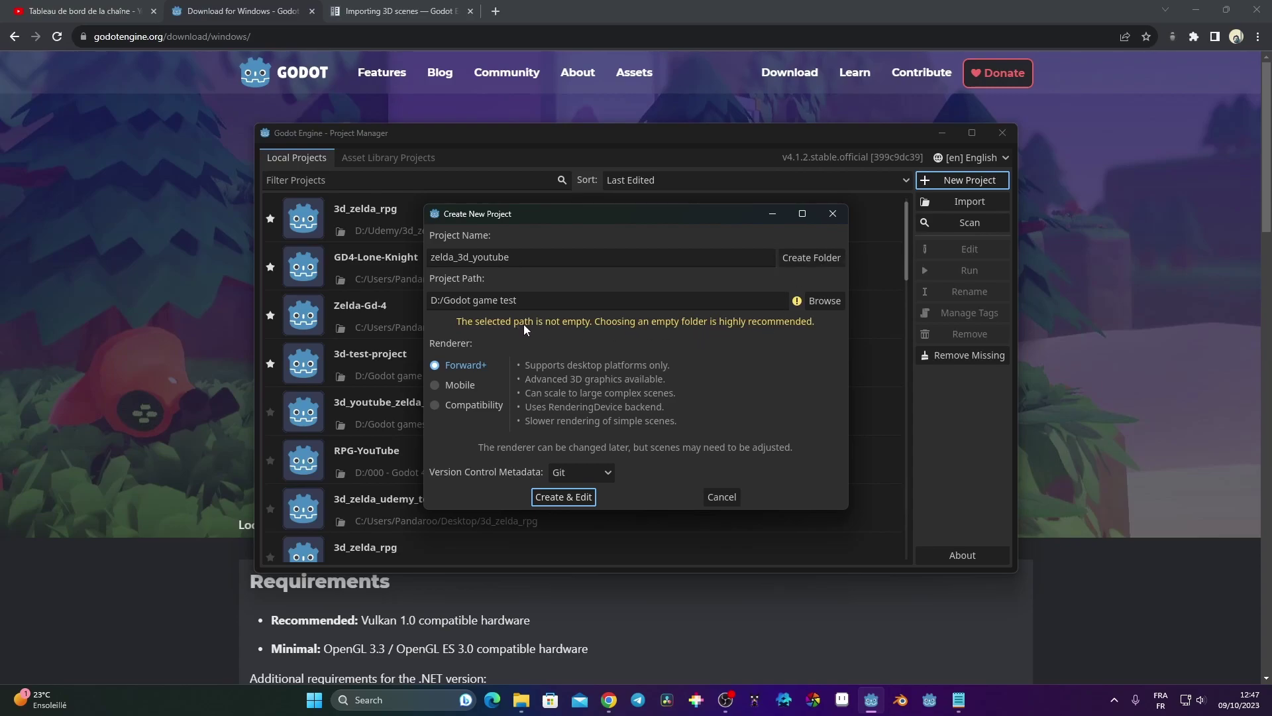
pyautogui.click(807, 258)
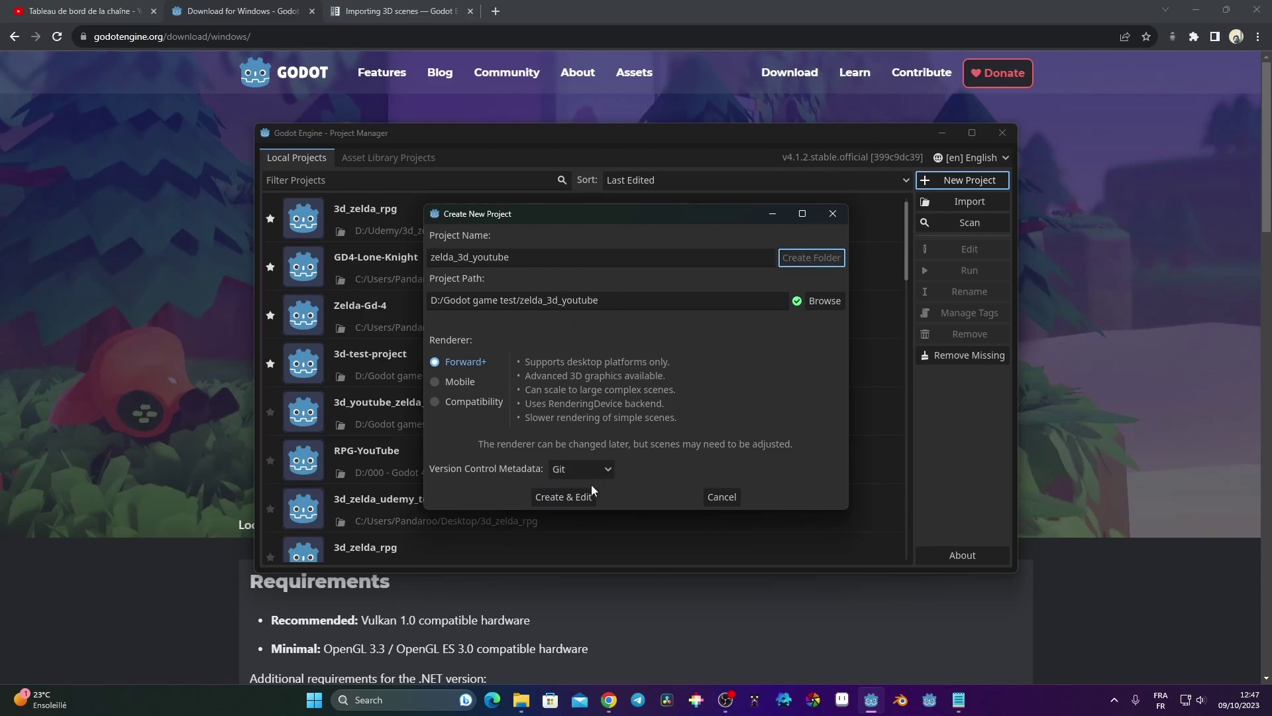
pyautogui.click(577, 497)
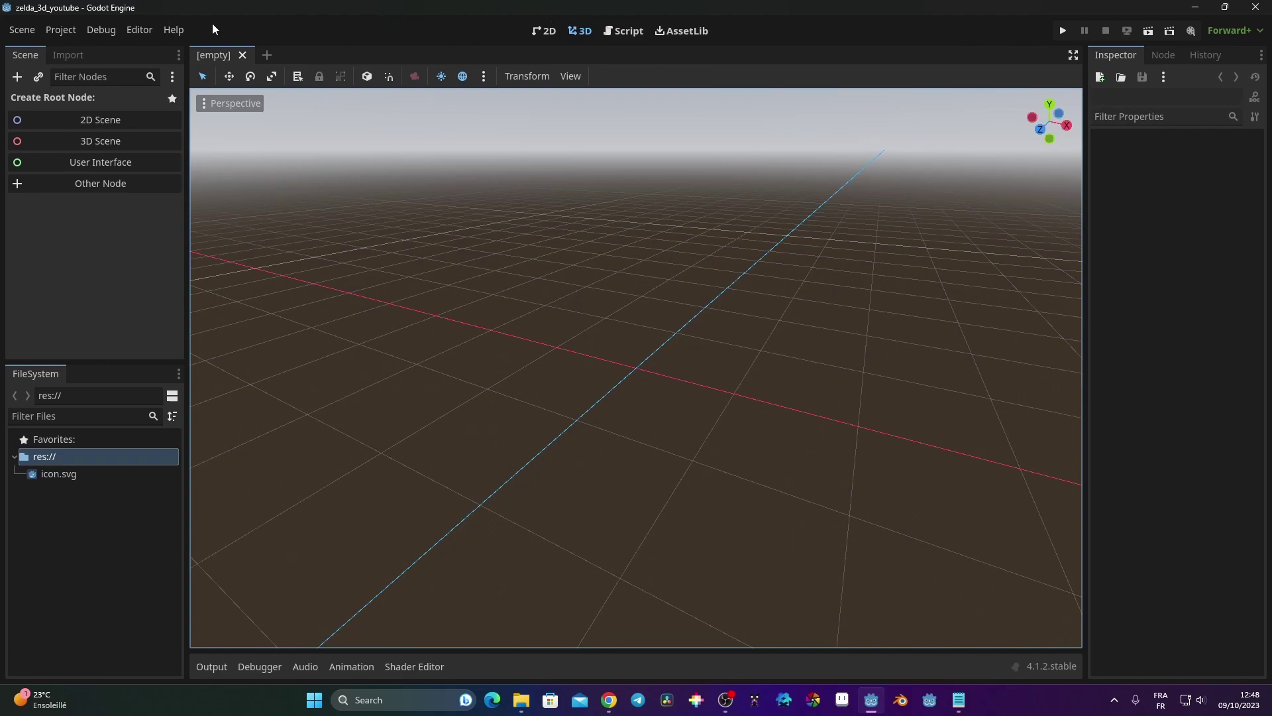
# - Examine the Base Color hex code in the editor's interface theme settings and close the settings
pyautogui.click(141, 28)
pyautogui.click(155, 49)
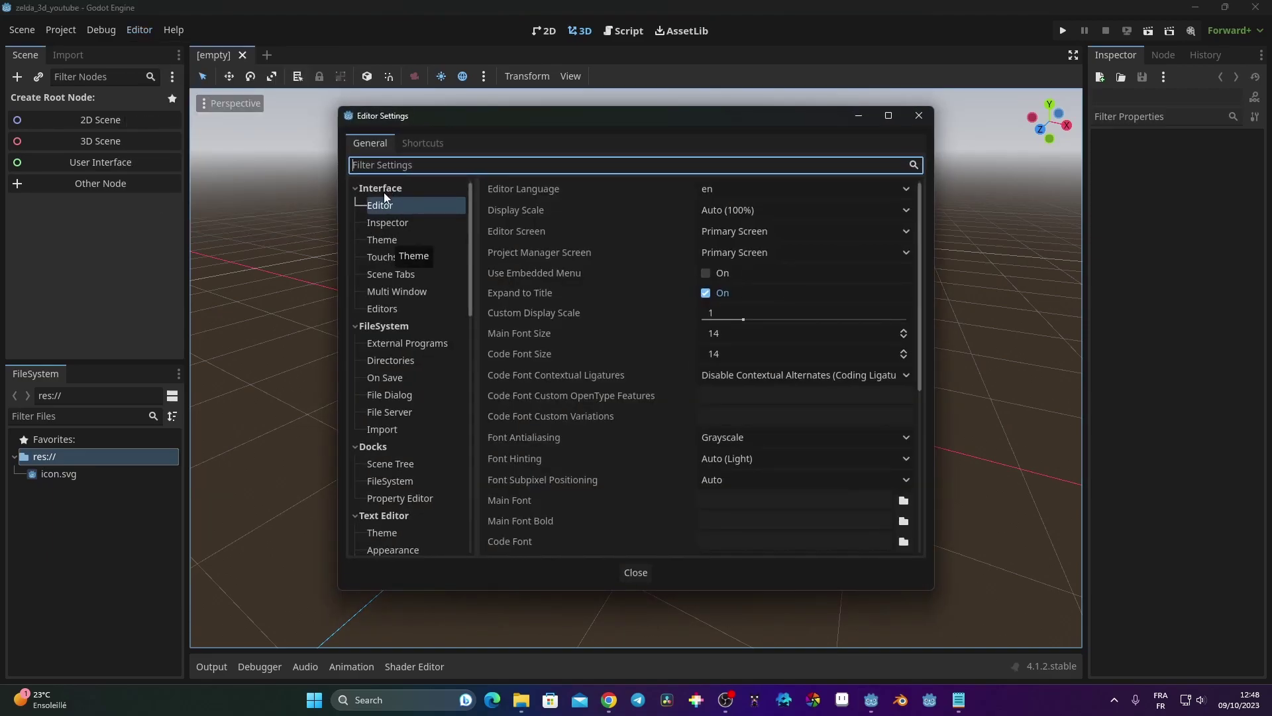
pyautogui.click(391, 239)
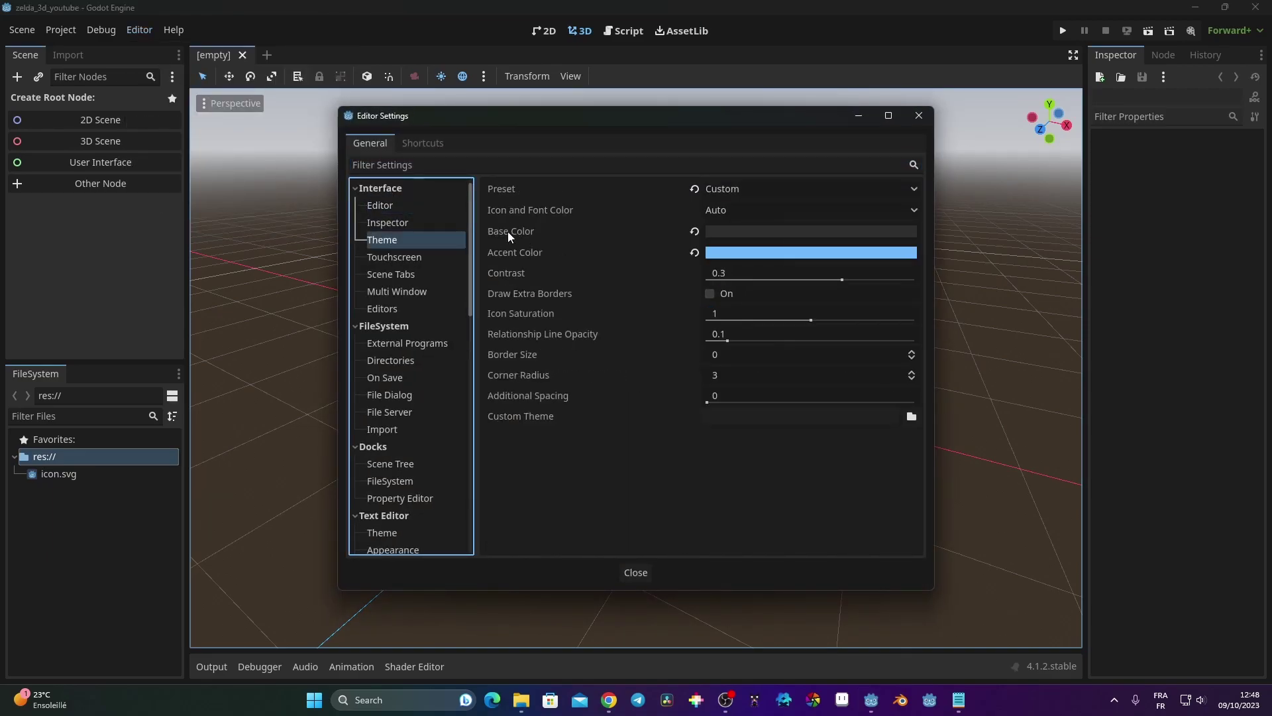
pyautogui.click(779, 232)
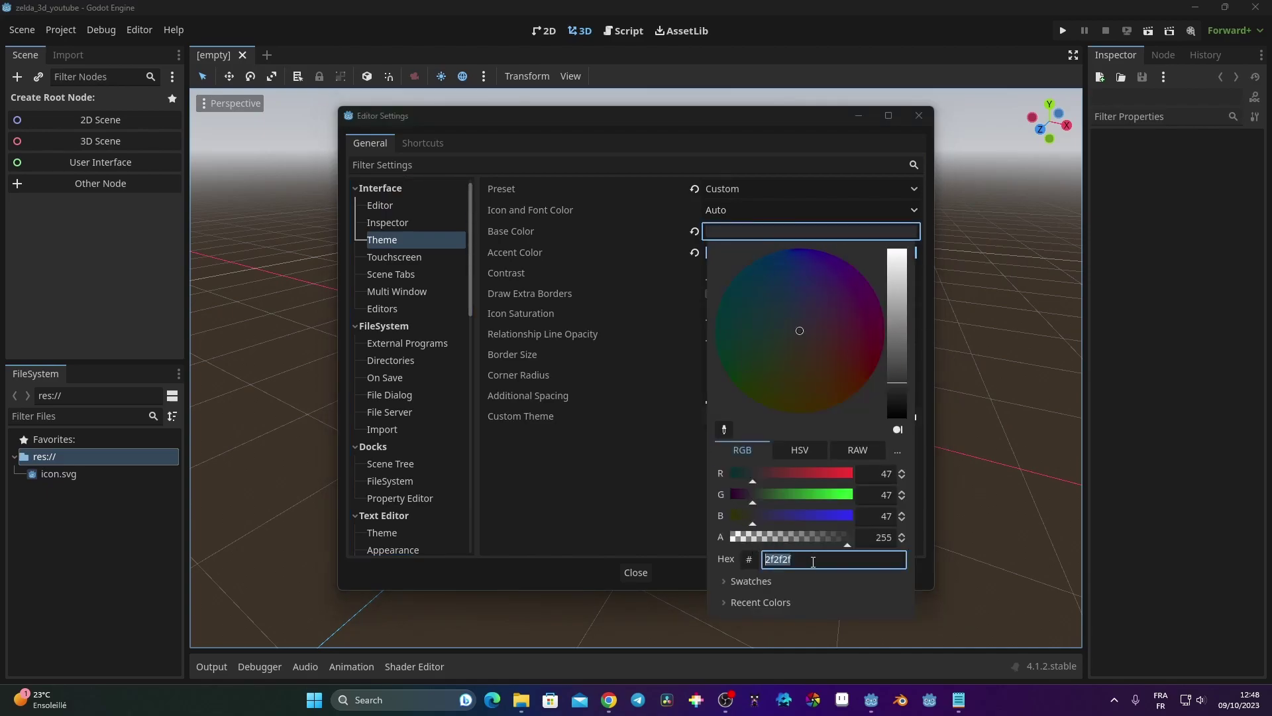
pyautogui.click(802, 564)
pyautogui.click(656, 455)
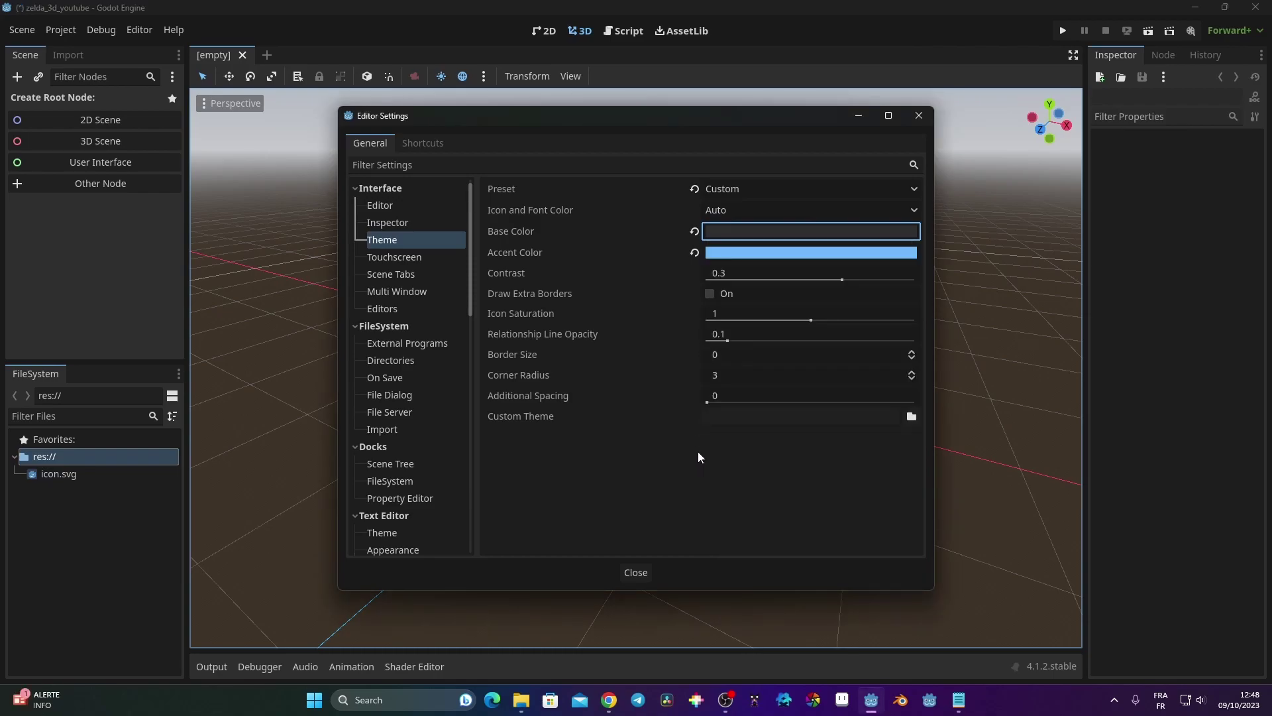
pyautogui.click(923, 106)
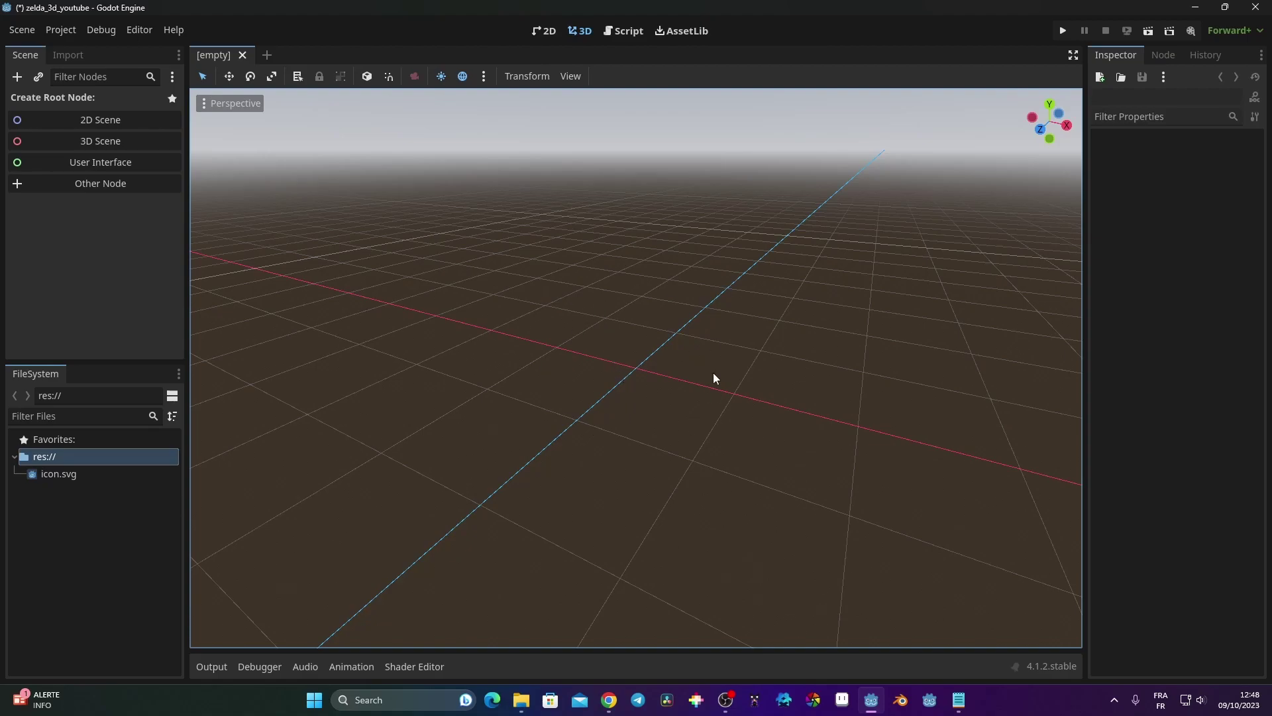
# - Examine the empty 3D viewport by orbiting, panning and zooming around the origin axes
pyautogui.moveTo(595, 382); pyautogui.dragTo(694, 362, button='middle')
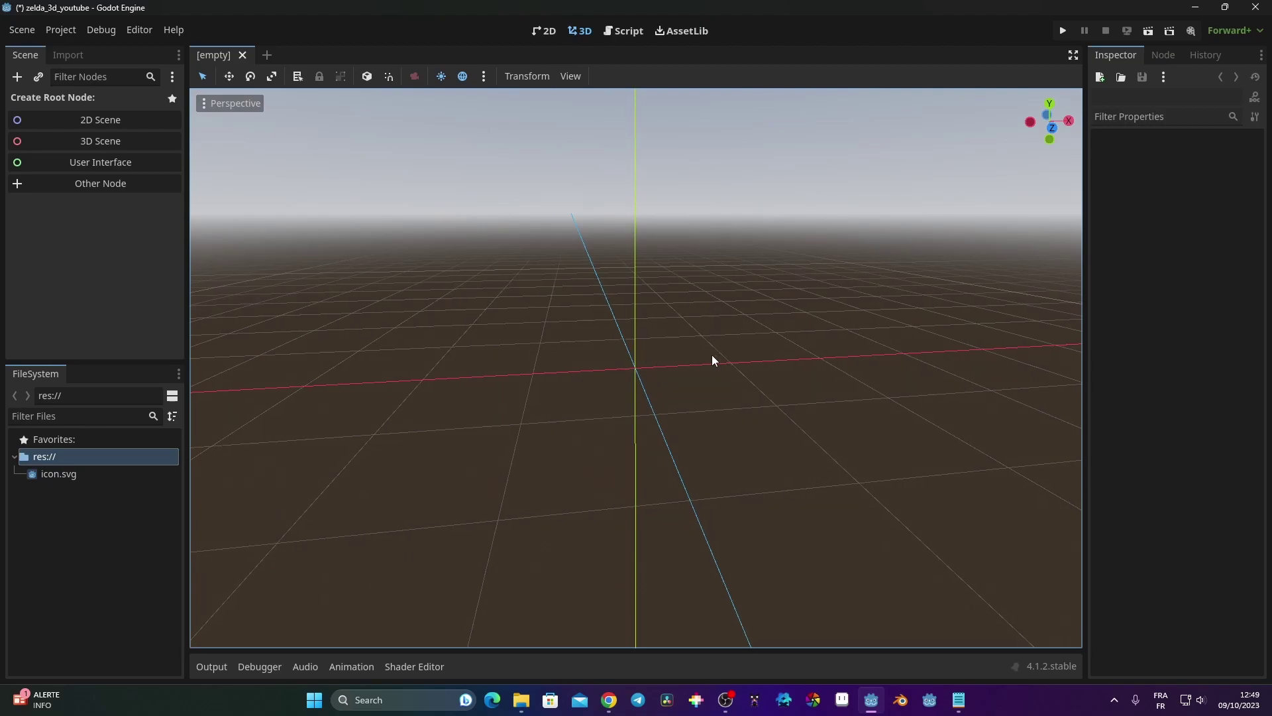
pyautogui.keyDown('shift'); pyautogui.moveTo(713, 358); pyautogui.dragTo(671, 369, button='middle'); pyautogui.keyUp('shift')
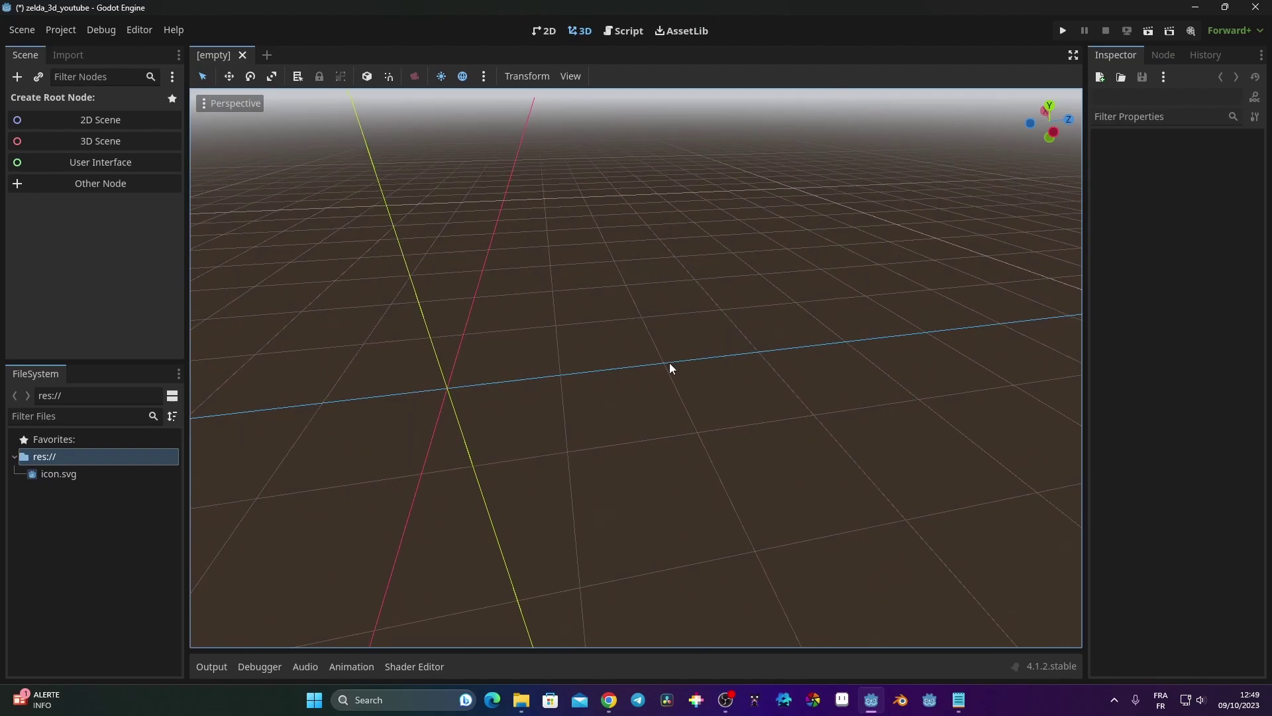
pyautogui.scroll(-3, 669, 368)
pyautogui.scroll(-4, 669, 369)
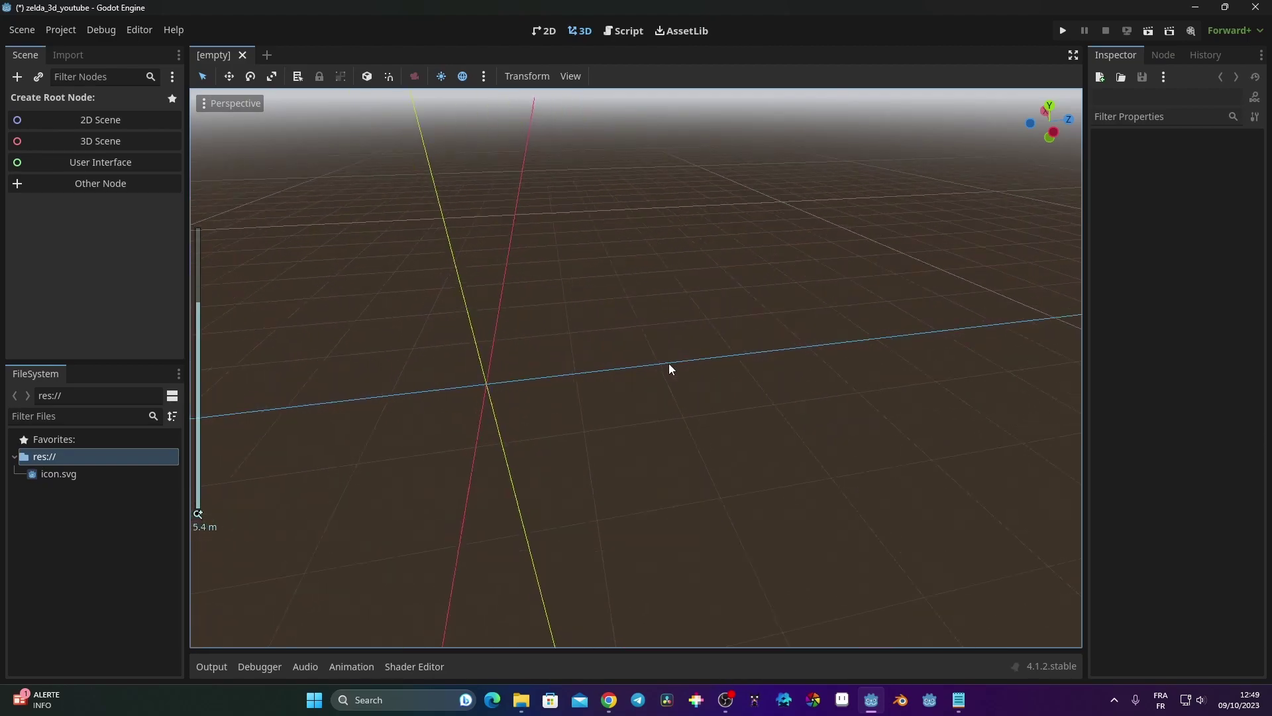
pyautogui.scroll(-2, 701, 368)
pyautogui.scroll(3, 558, 313)
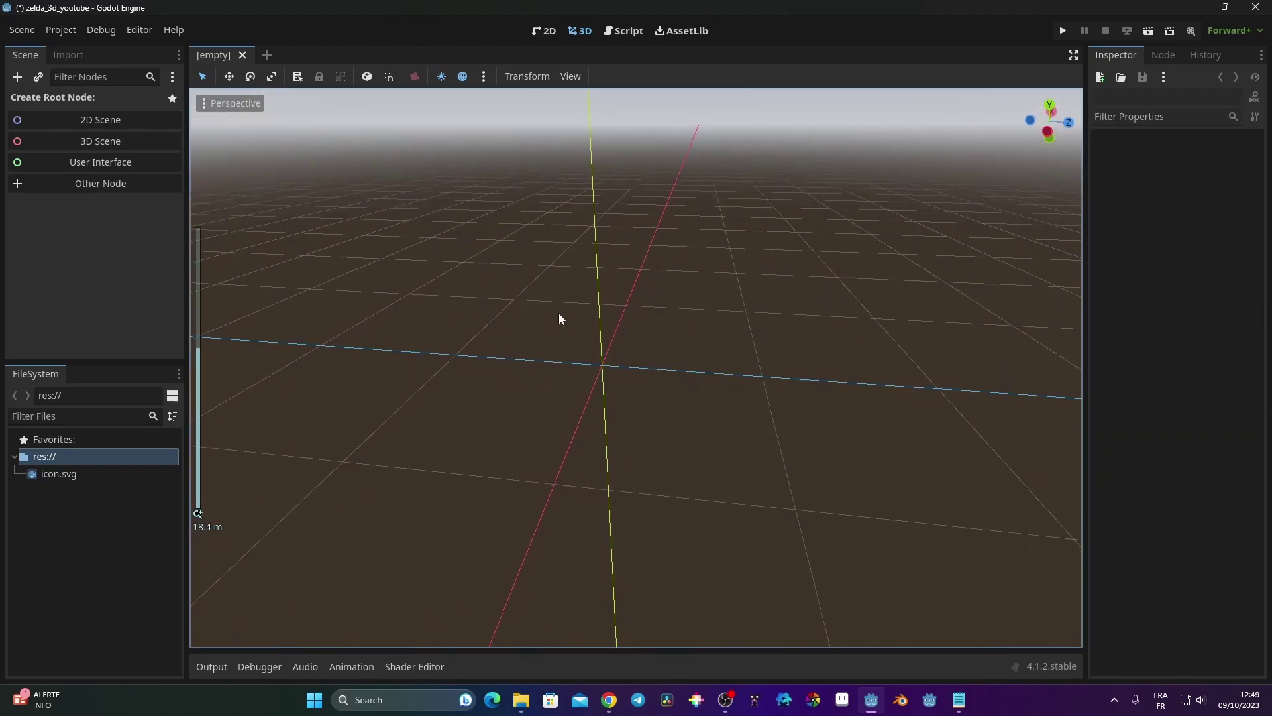
pyautogui.keyDown('shift'); pyautogui.moveTo(574, 332); pyautogui.dragTo(694, 377, button='middle'); pyautogui.keyUp('shift')
pyautogui.keyDown('shift'); pyautogui.moveTo(812, 338); pyautogui.dragTo(783, 333, button='middle'); pyautogui.keyUp('shift')
pyautogui.scroll(-2, 829, 328)
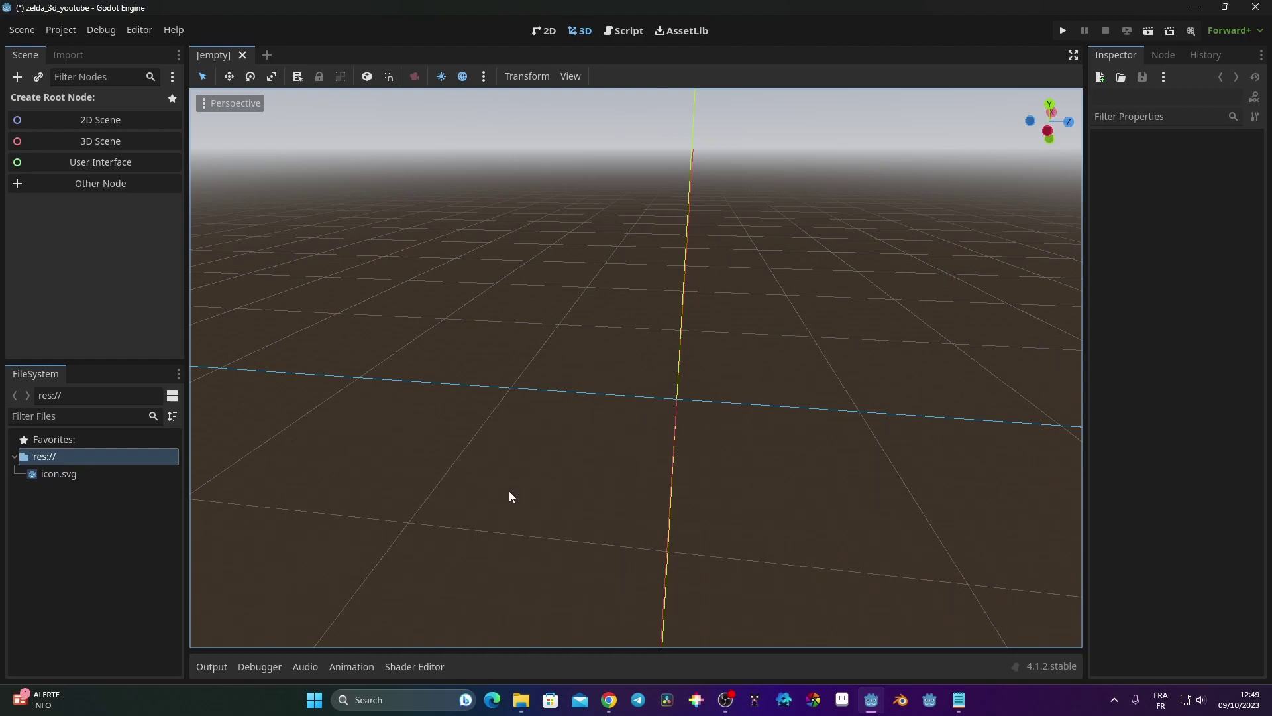
# - Import the Blender assets folder from 3D tutorial assets in File Explorer into the Godot project's res:// root
pyautogui.click(520, 704)
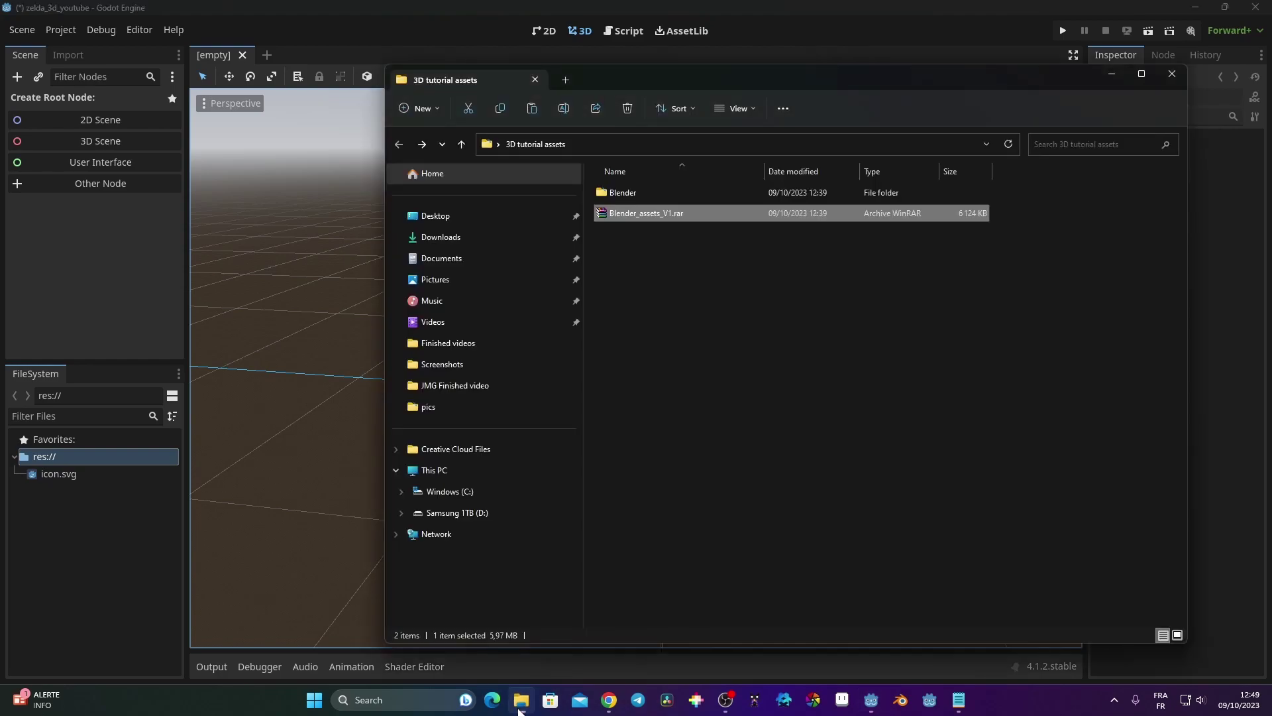
pyautogui.click(633, 194)
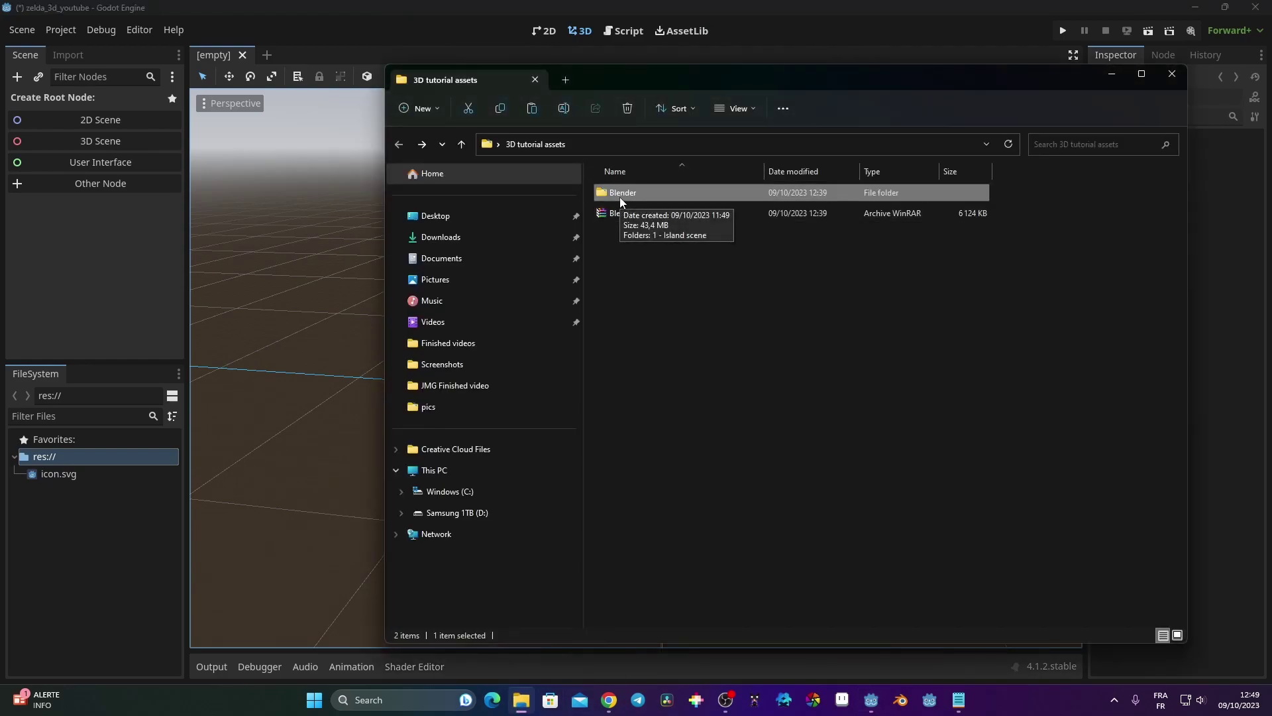
pyautogui.click(634, 226)
pyautogui.click(696, 216)
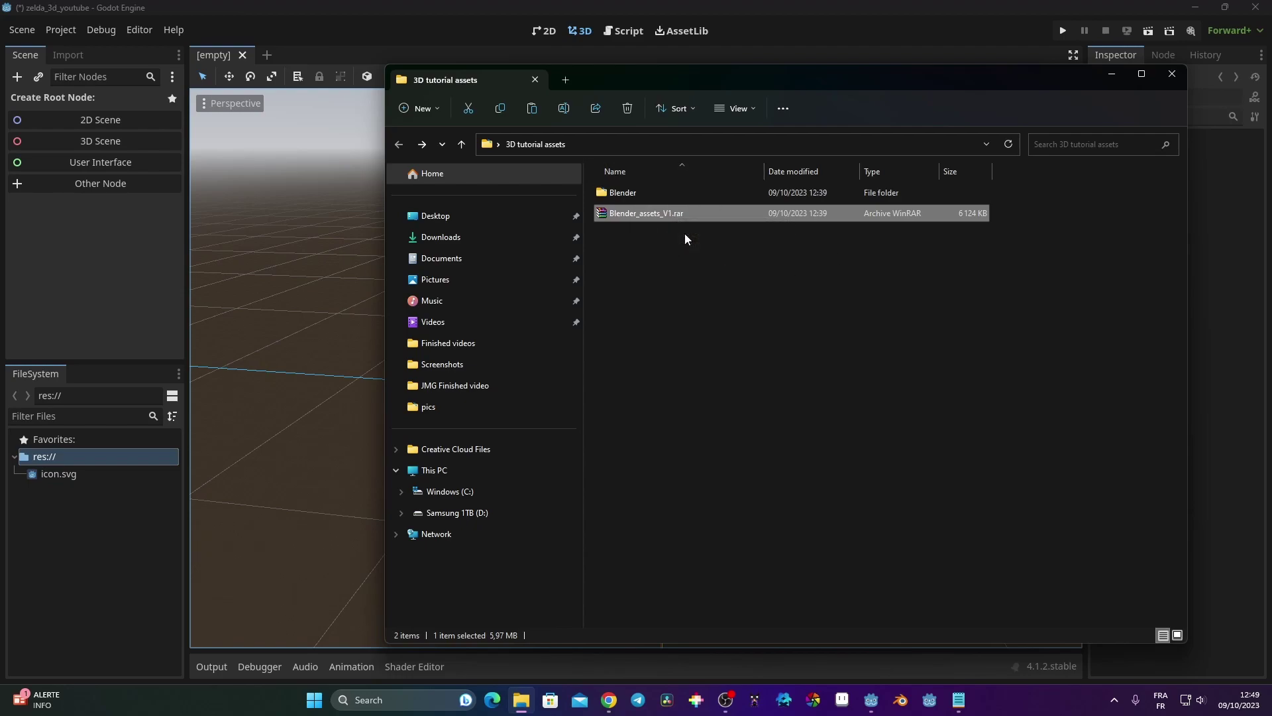
pyautogui.click(637, 191)
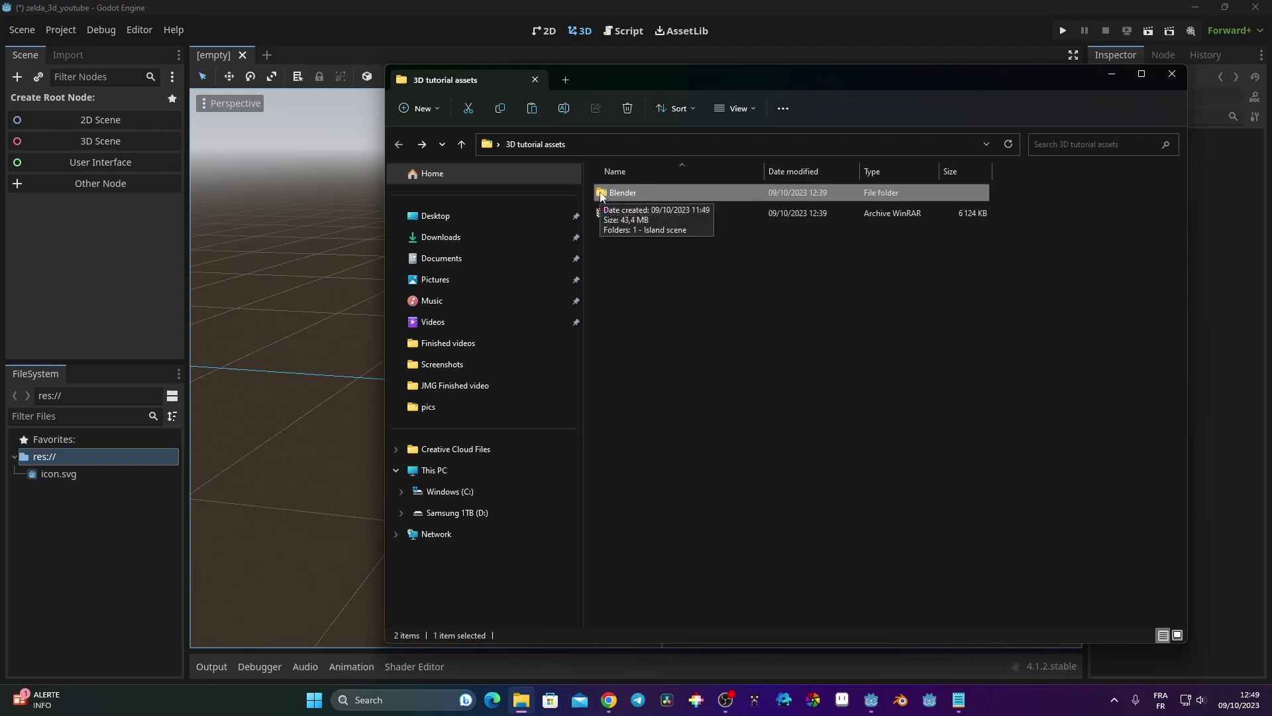
pyautogui.moveTo(600, 193); pyautogui.dragTo(224, 427)
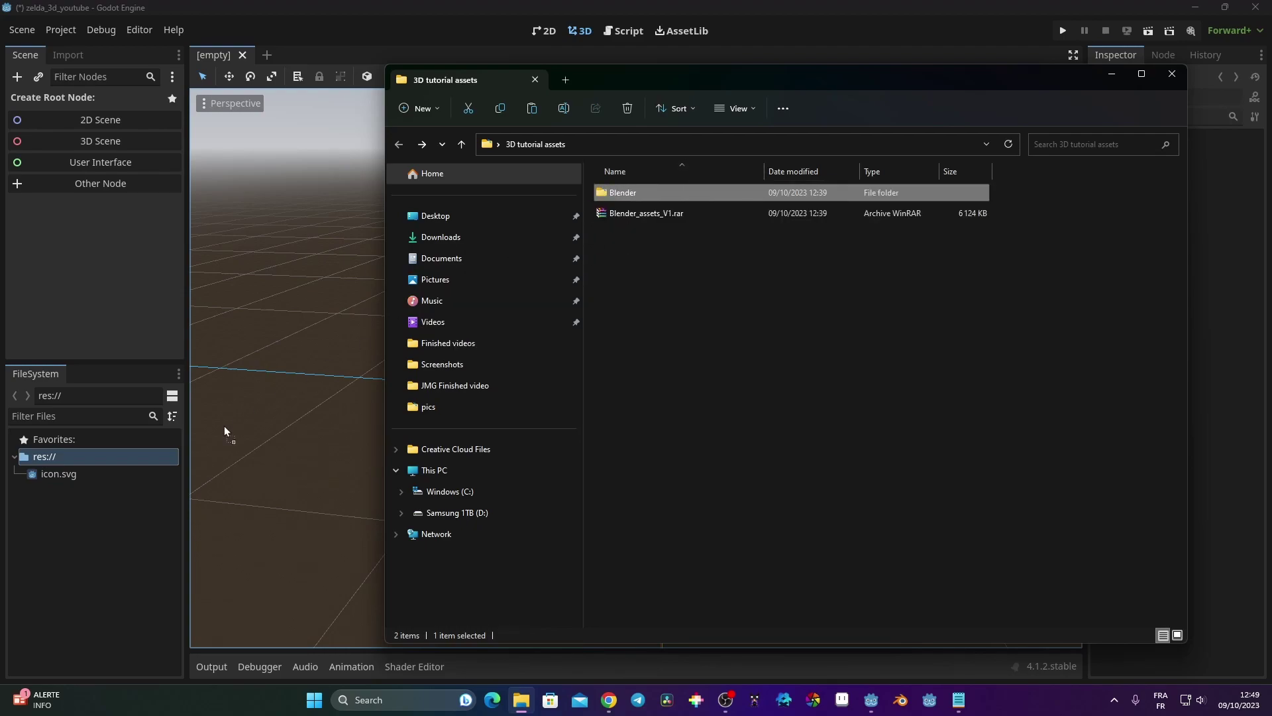
pyautogui.click(66, 515)
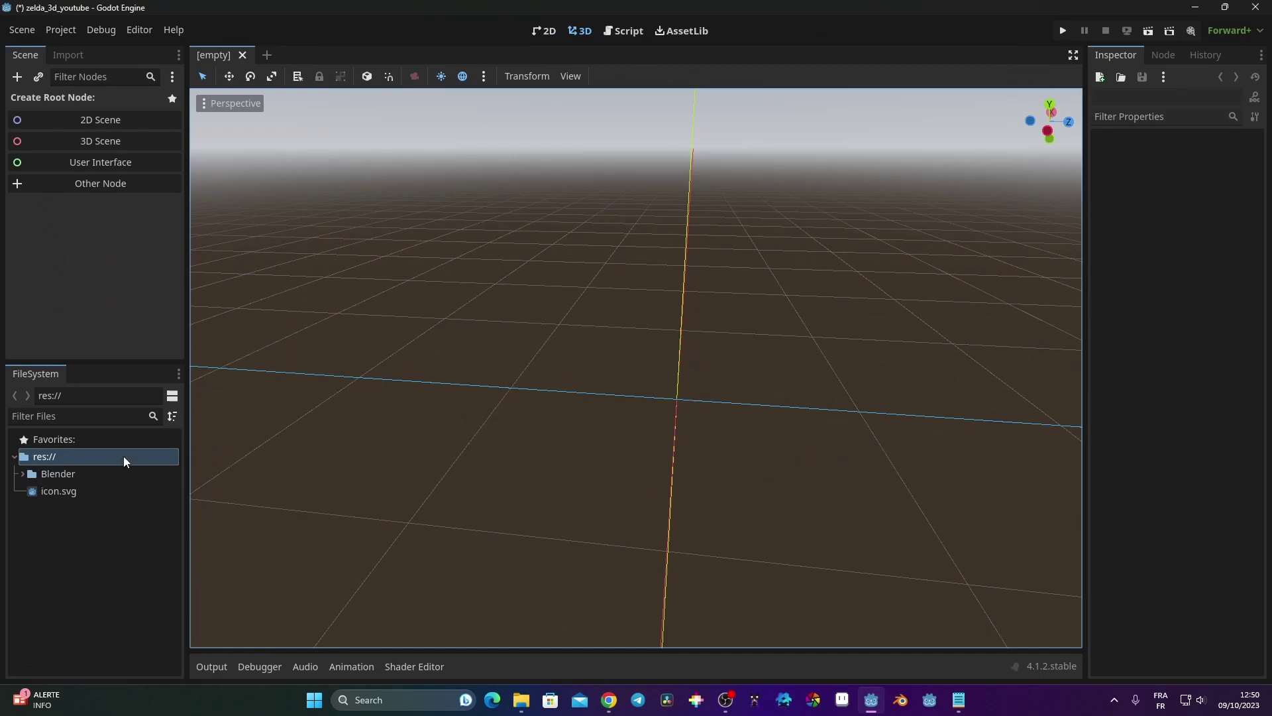
# - Examine the contents of the imported Blender folder, including the Blend files, glb files and UI subfolders of 1 - Island scene
pyautogui.click(25, 474)
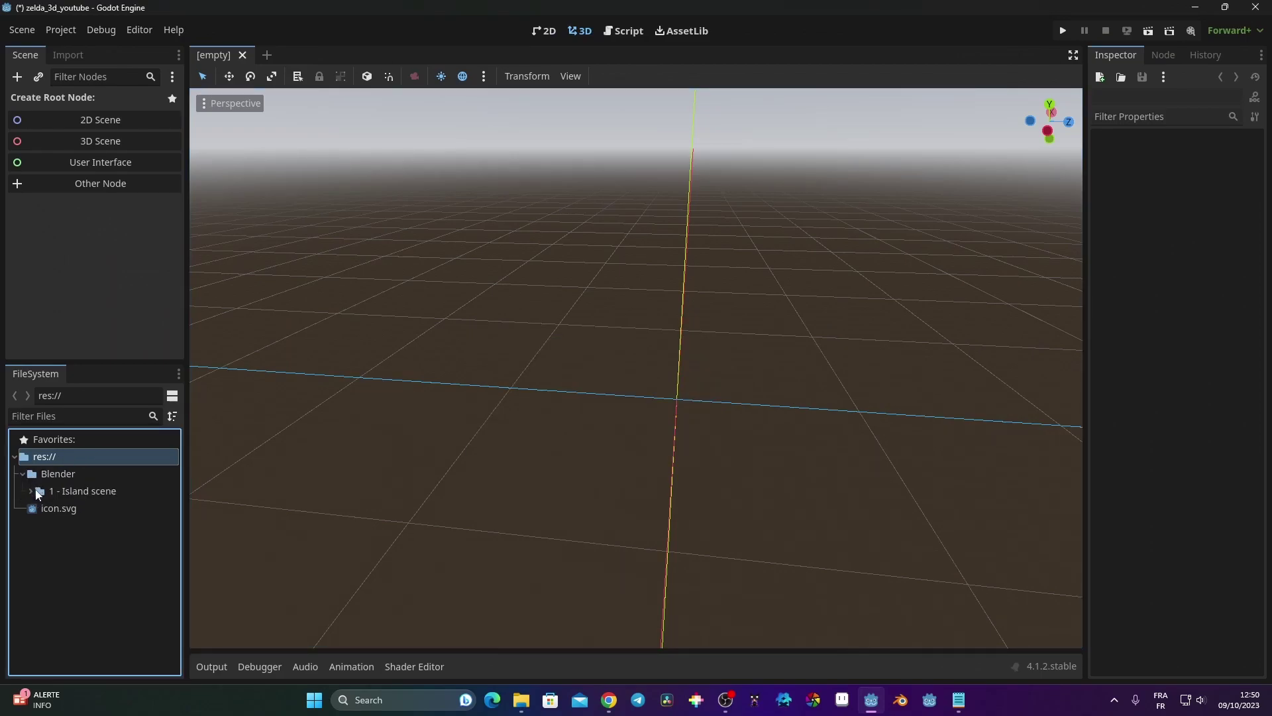
pyautogui.click(52, 474)
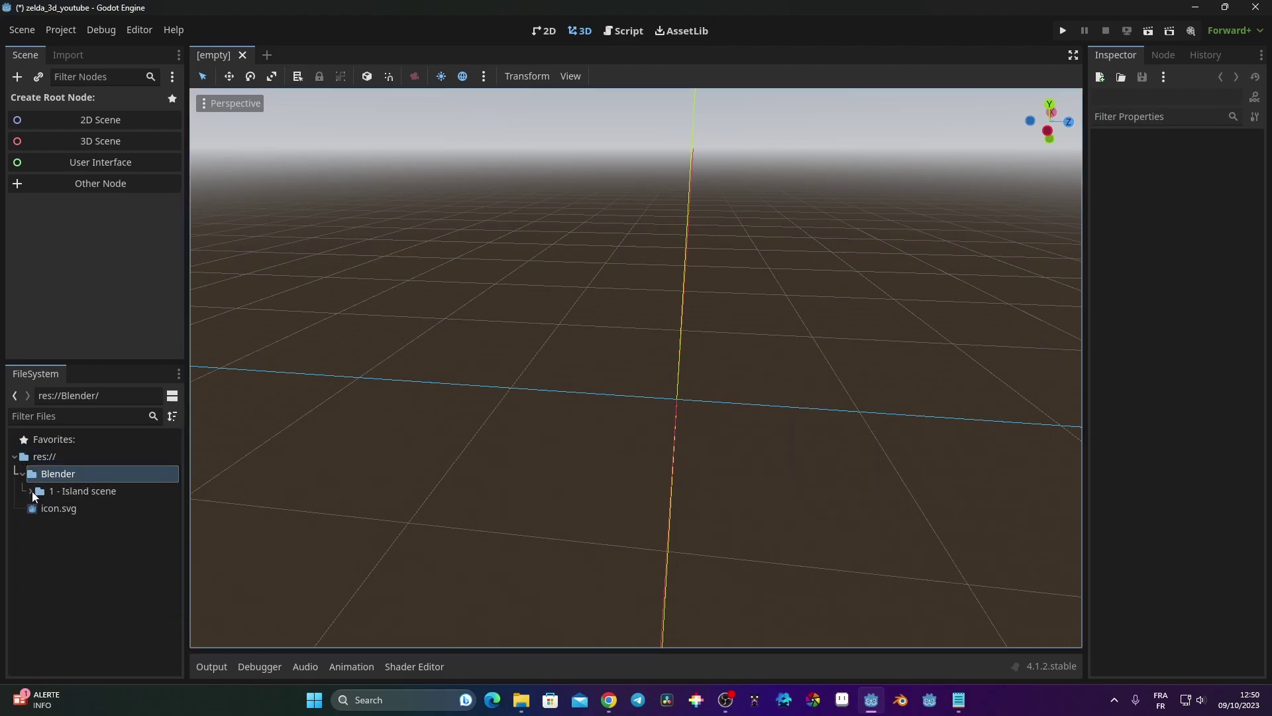
pyautogui.click(31, 491)
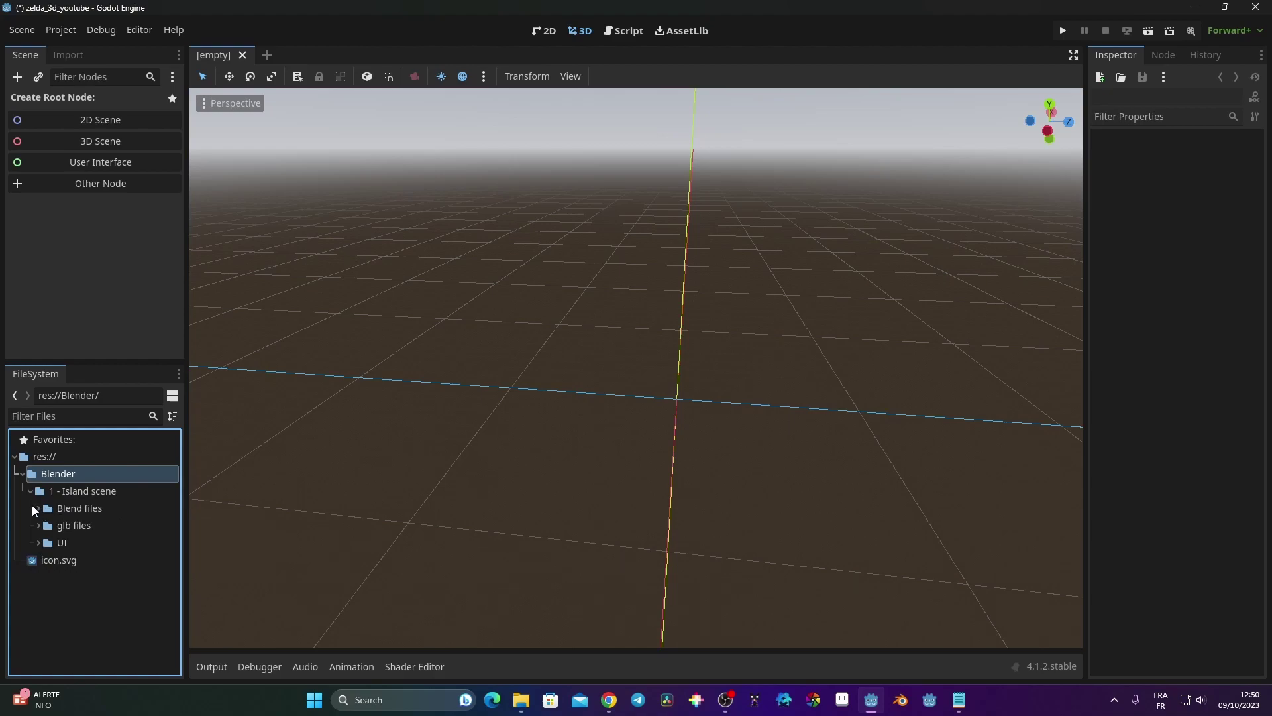
pyautogui.click(38, 508)
pyautogui.click(40, 491)
pyautogui.click(38, 526)
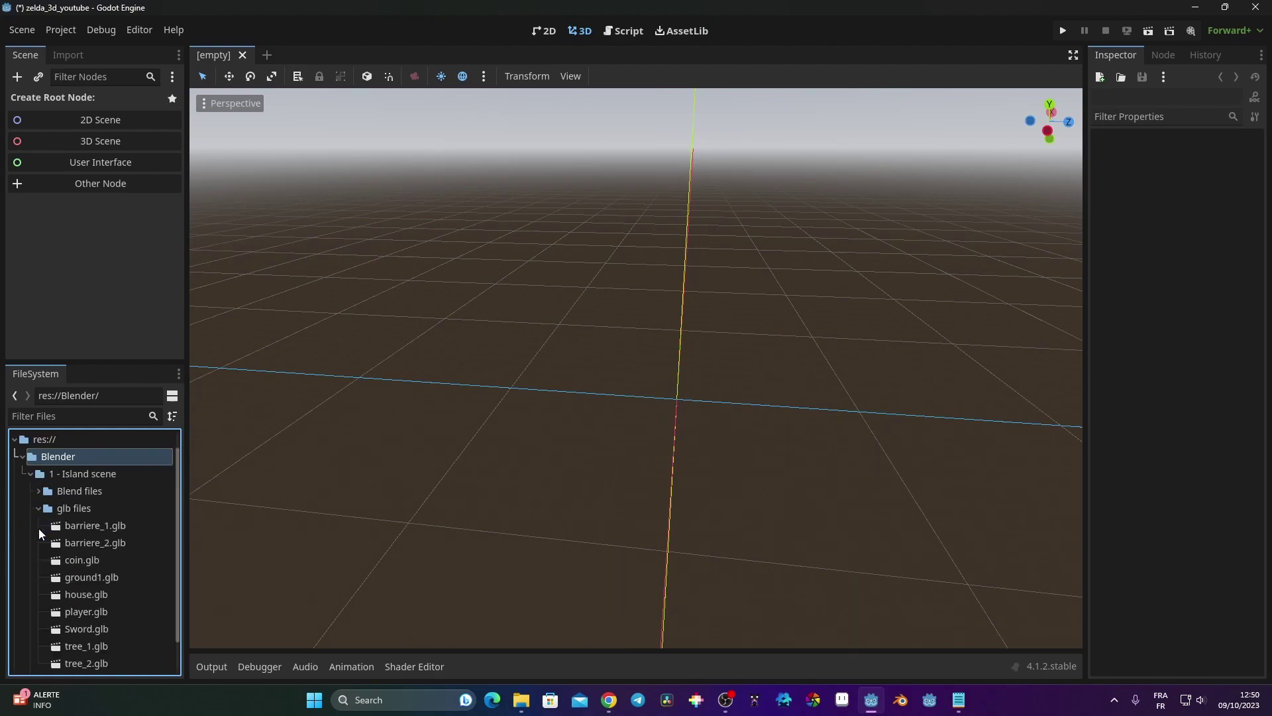
pyautogui.click(39, 508)
pyautogui.click(39, 542)
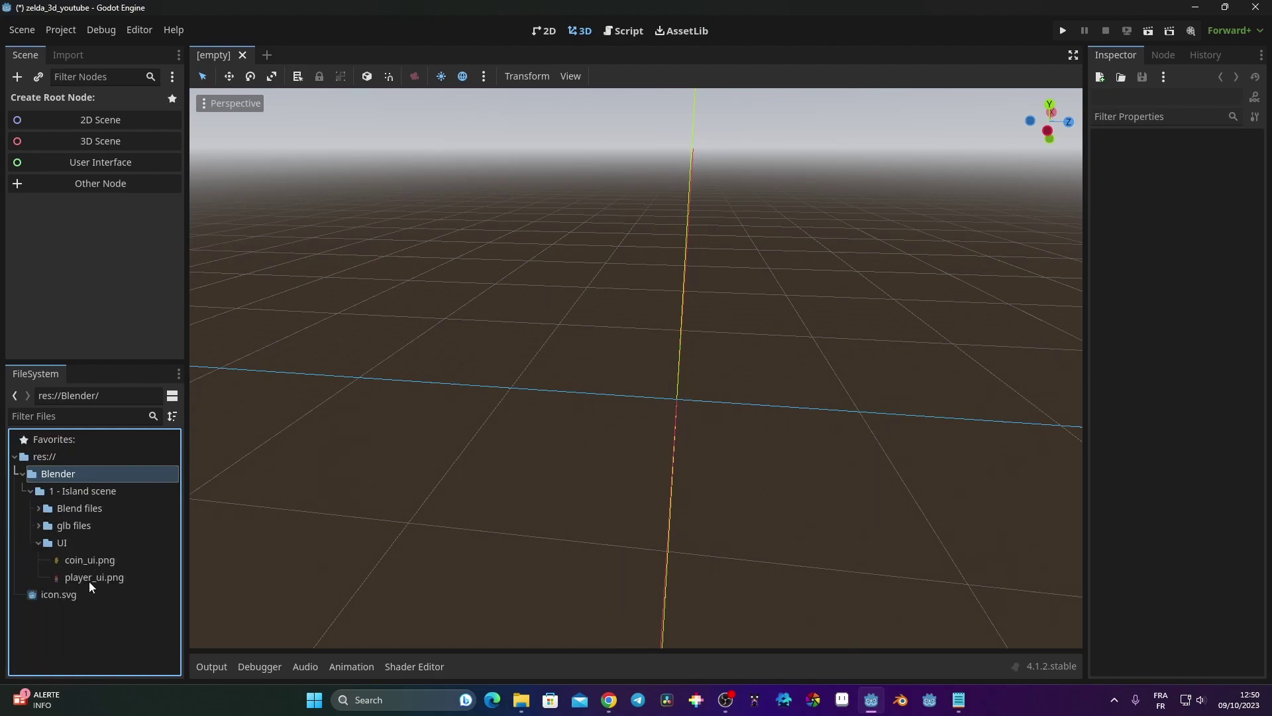
pyautogui.click(38, 542)
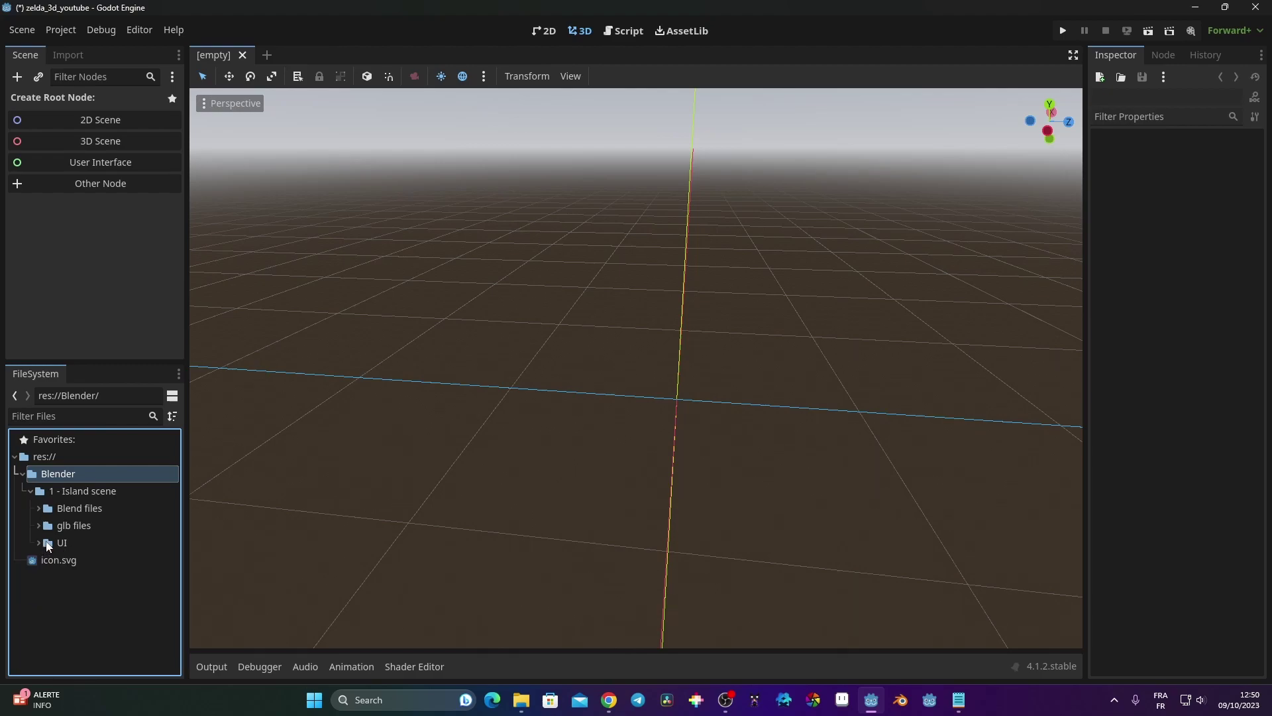
pyautogui.click(93, 517)
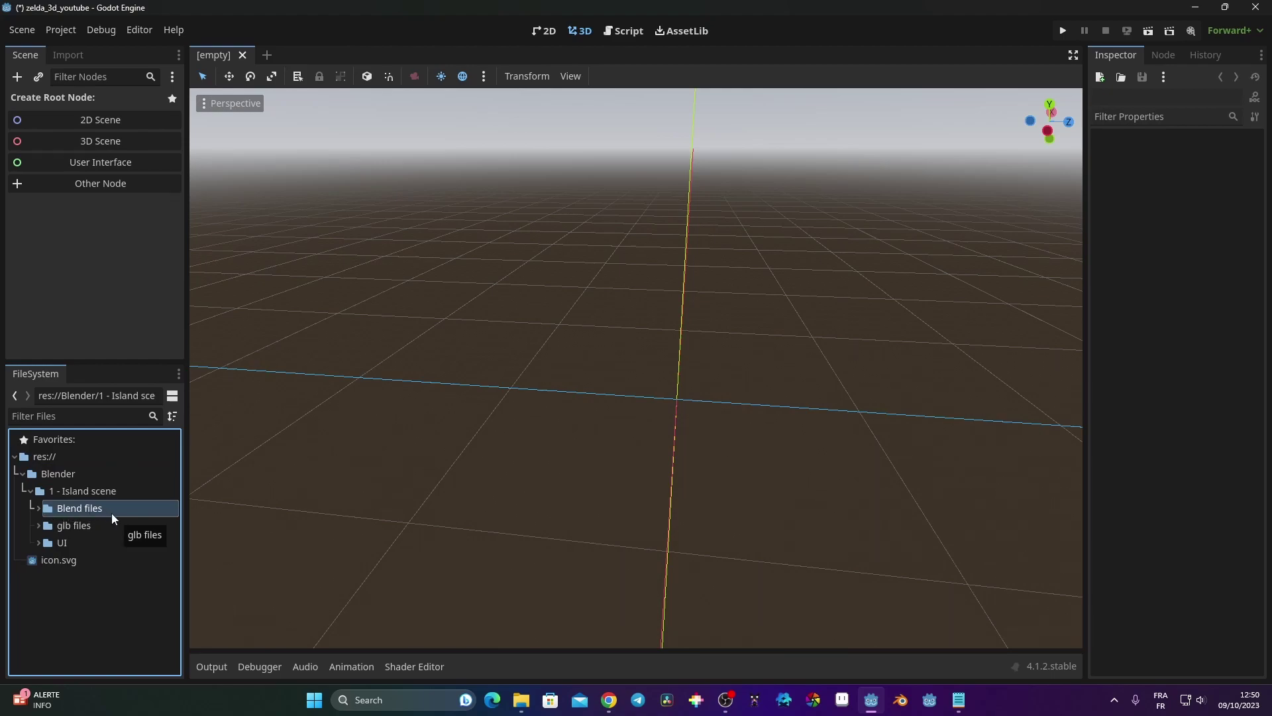
pyautogui.click(72, 525)
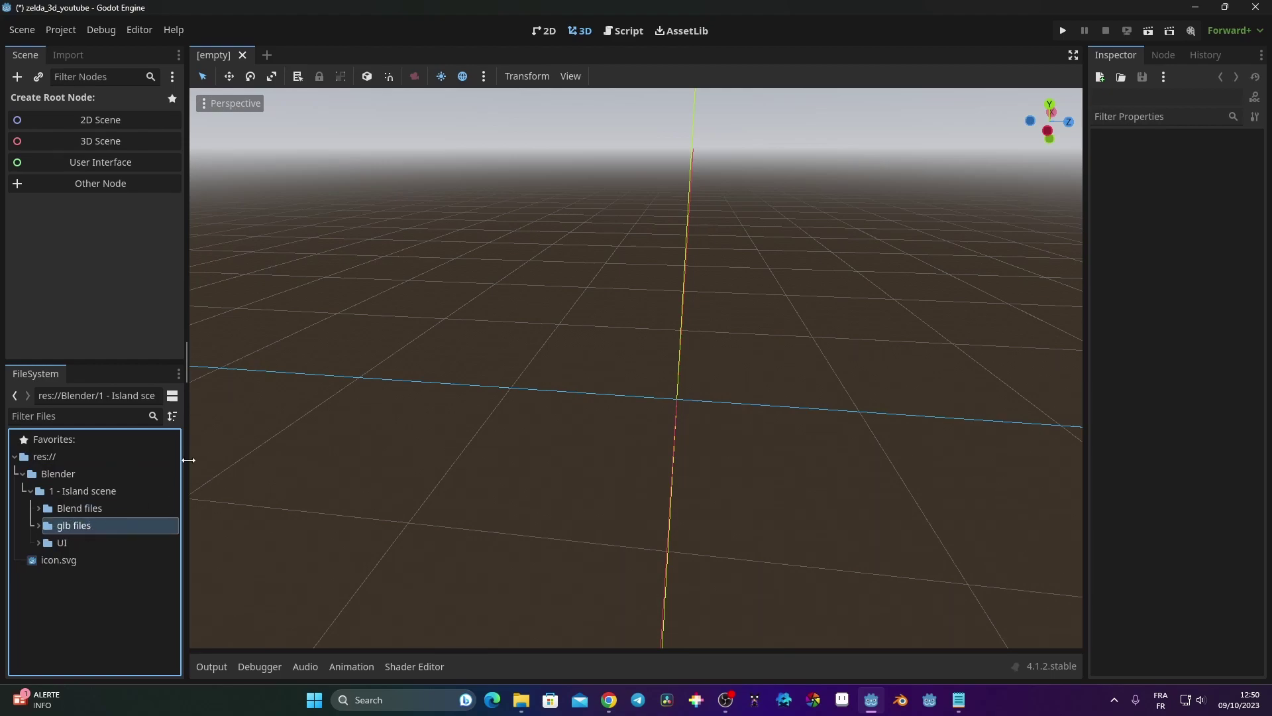
# - Check the Blender and FBX import options in the project's FileSystem settings, including the advanced ones, and close the settings
pyautogui.click(61, 30)
pyautogui.click(83, 52)
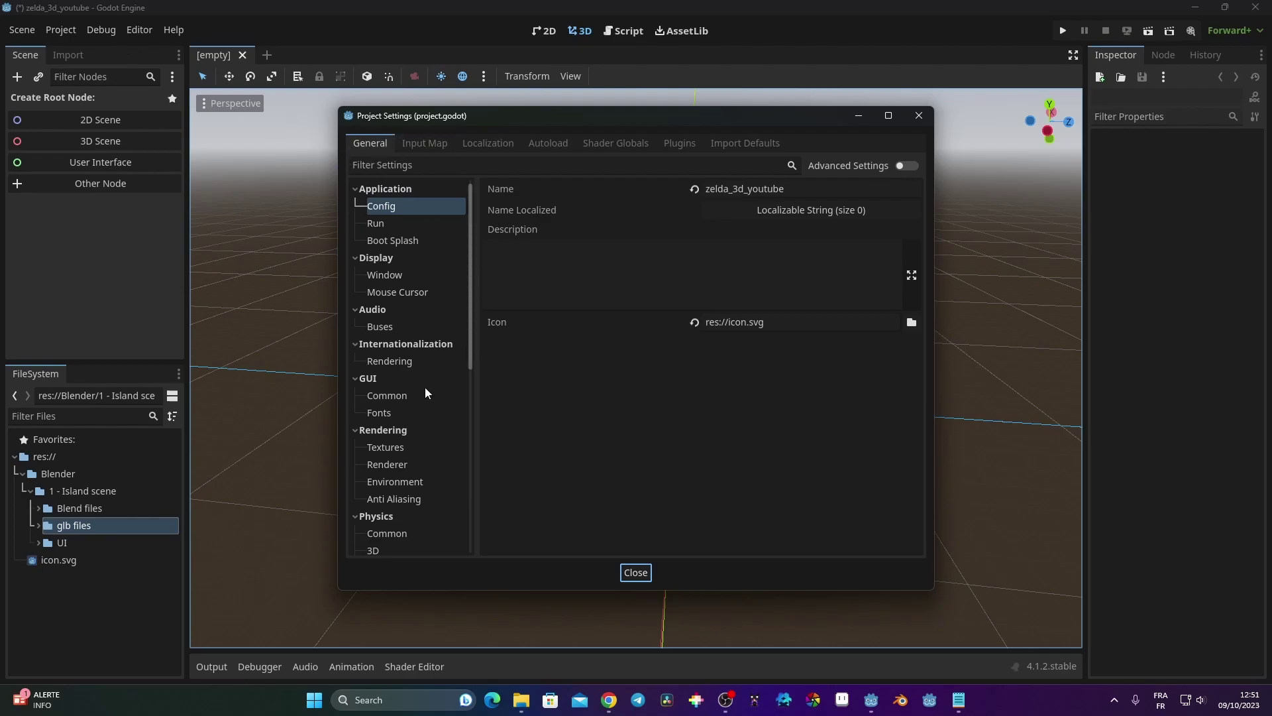
pyautogui.scroll(-6, 428, 344)
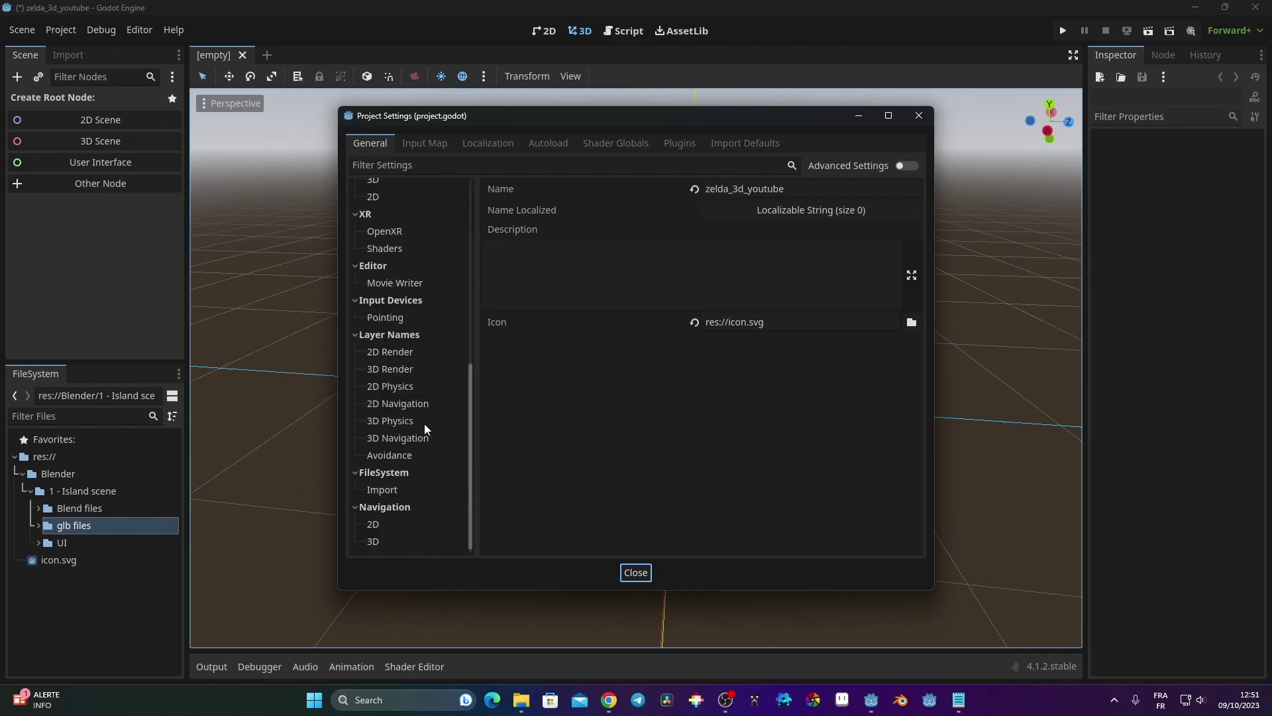
pyautogui.click(378, 490)
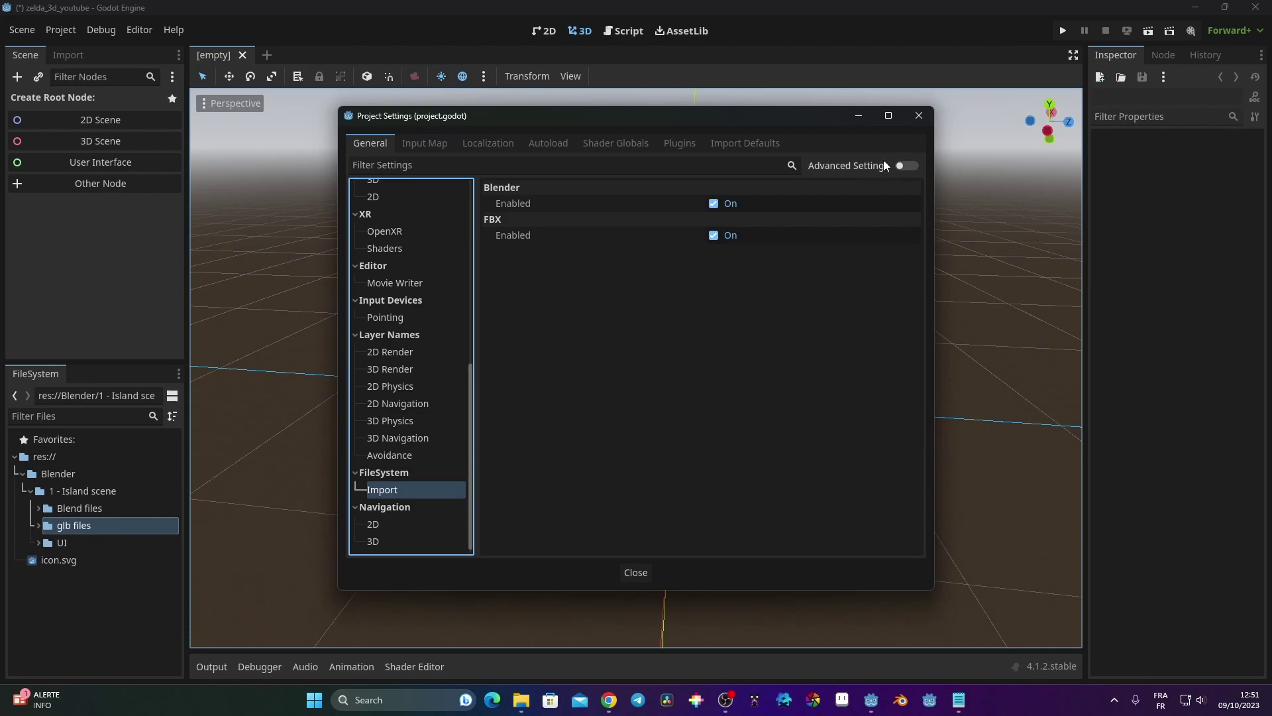
pyautogui.click(909, 166)
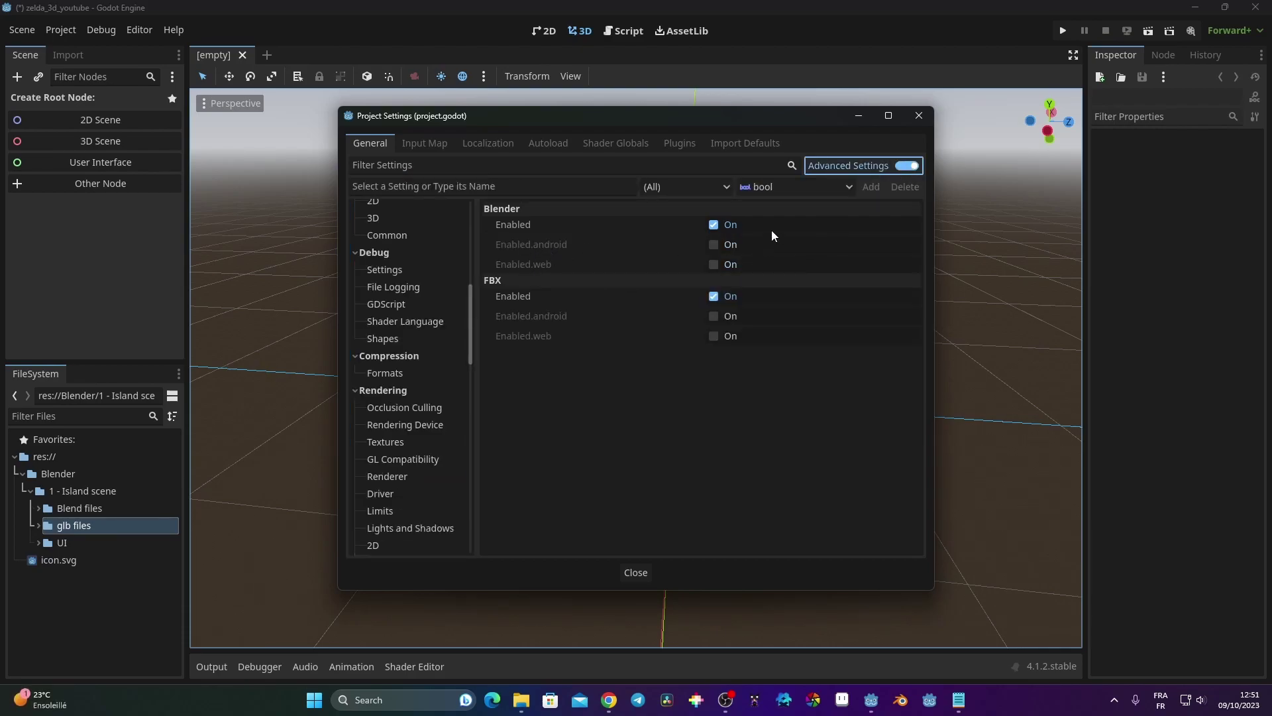
pyautogui.click(894, 163)
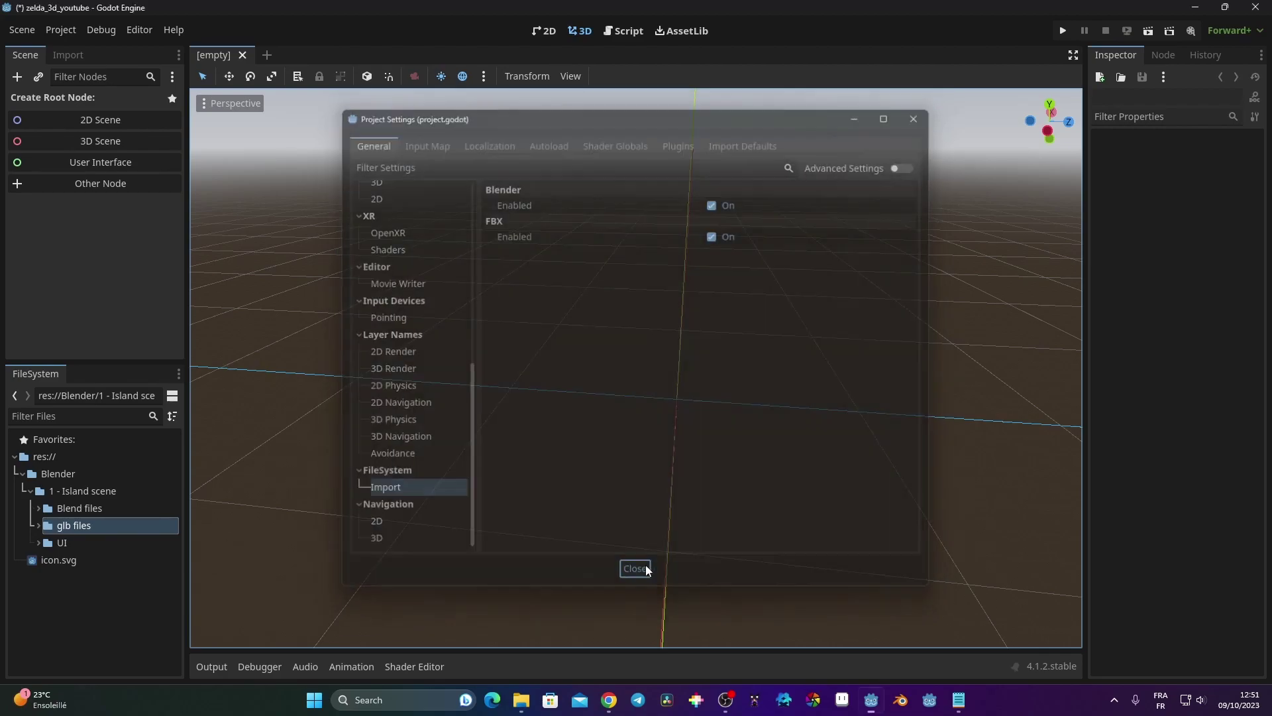
pyautogui.click(642, 571)
# - Check the Blender 3 Path in the editor's FileSystem import settings and browse the folder it points to without changing it
pyautogui.click(145, 31)
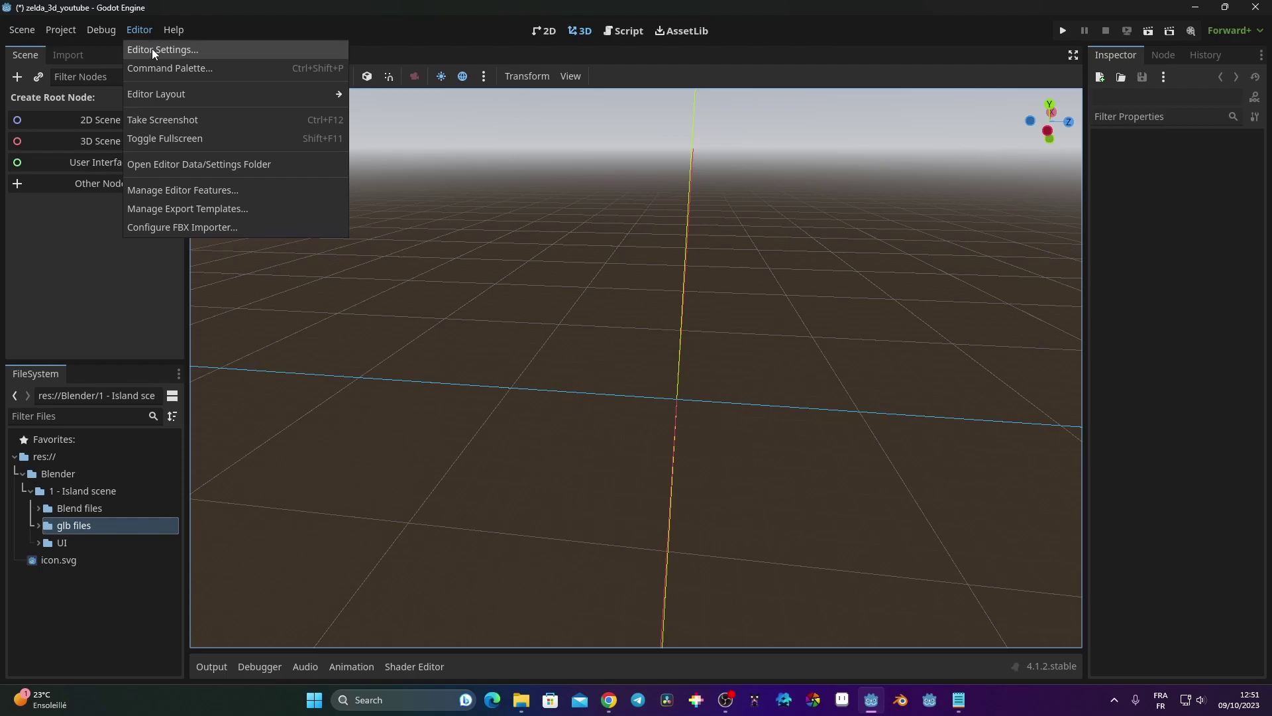
pyautogui.click(152, 49)
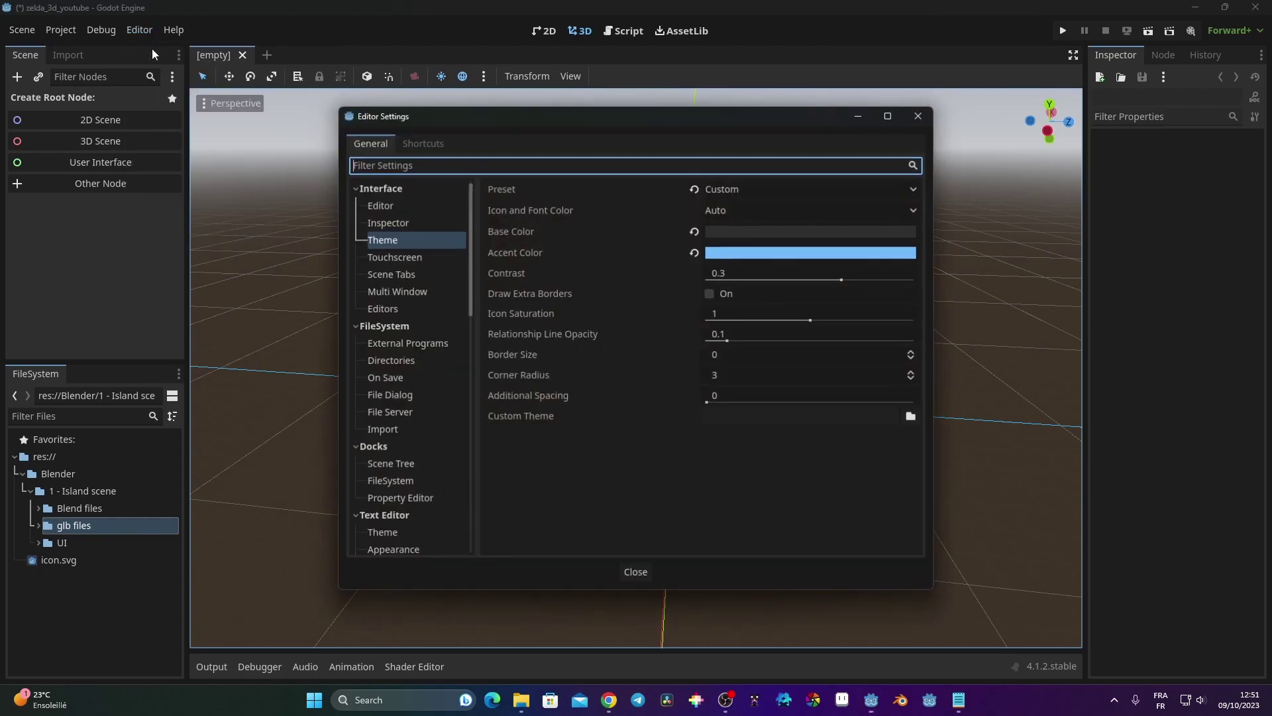
pyautogui.click(394, 326)
pyautogui.click(394, 327)
pyautogui.click(406, 430)
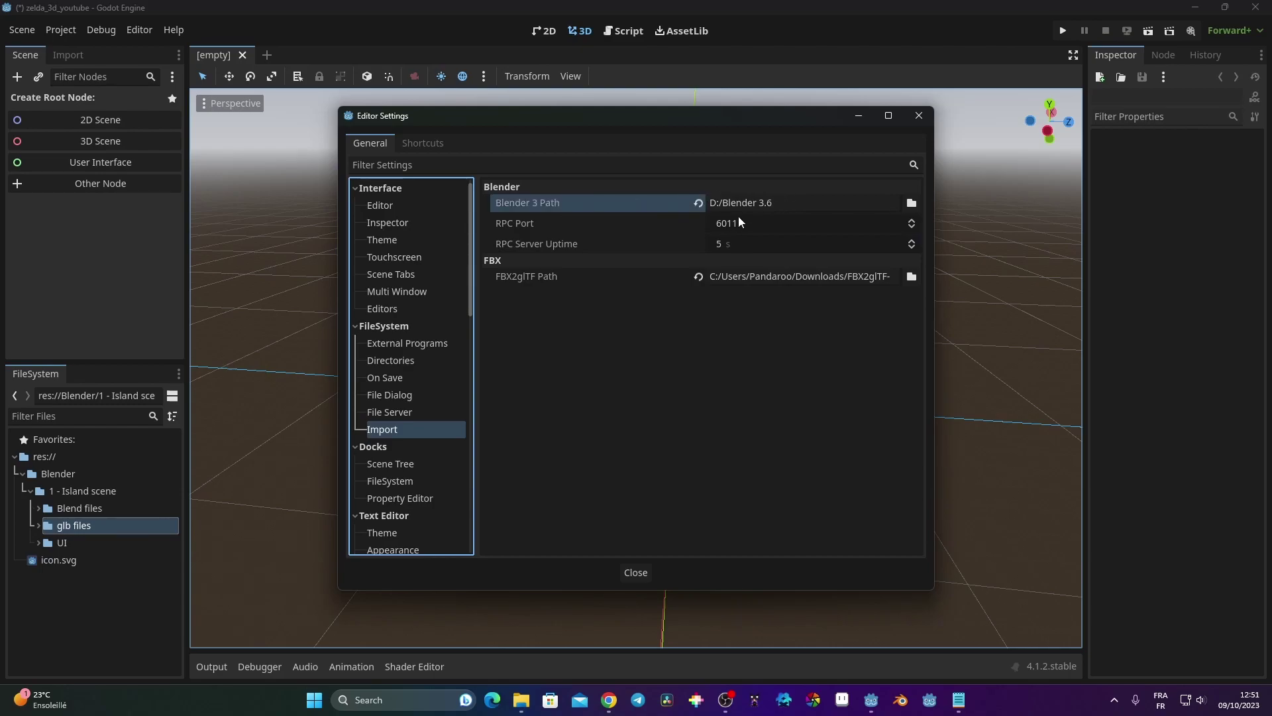
pyautogui.click(785, 207)
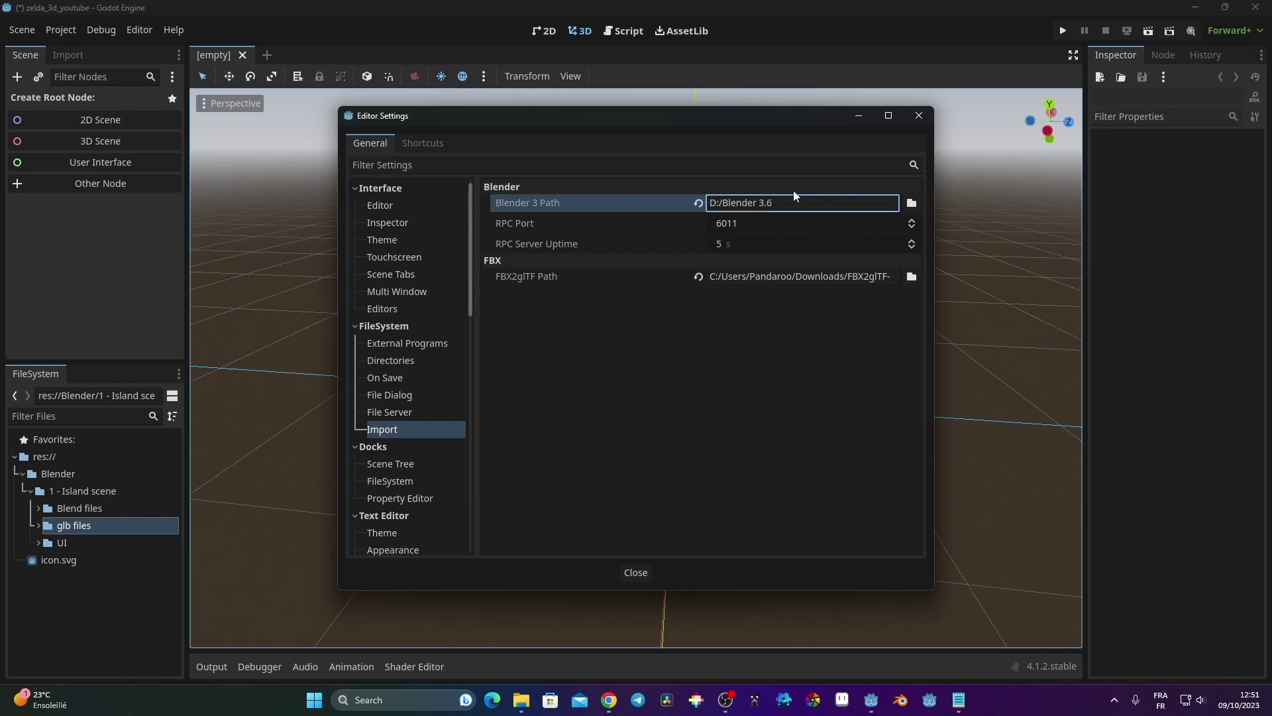
pyautogui.click(912, 204)
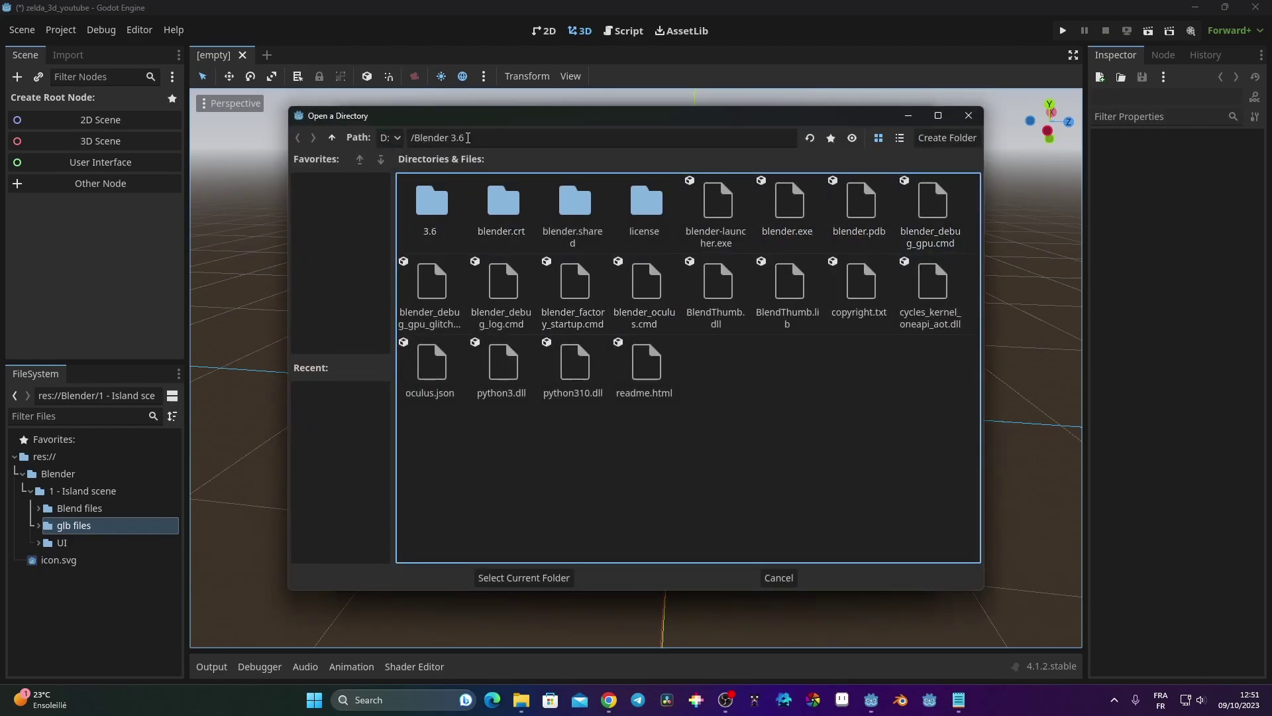
pyautogui.moveTo(630, 115); pyautogui.dragTo(685, 134)
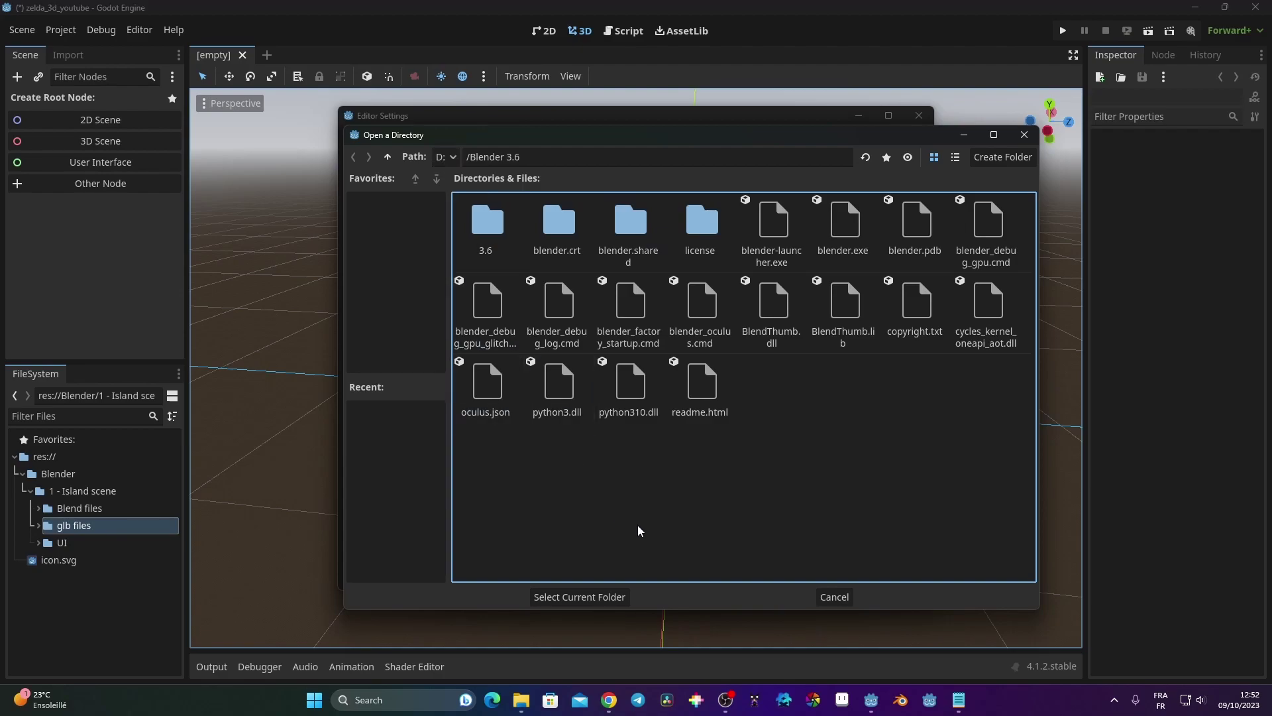
pyautogui.click(1024, 135)
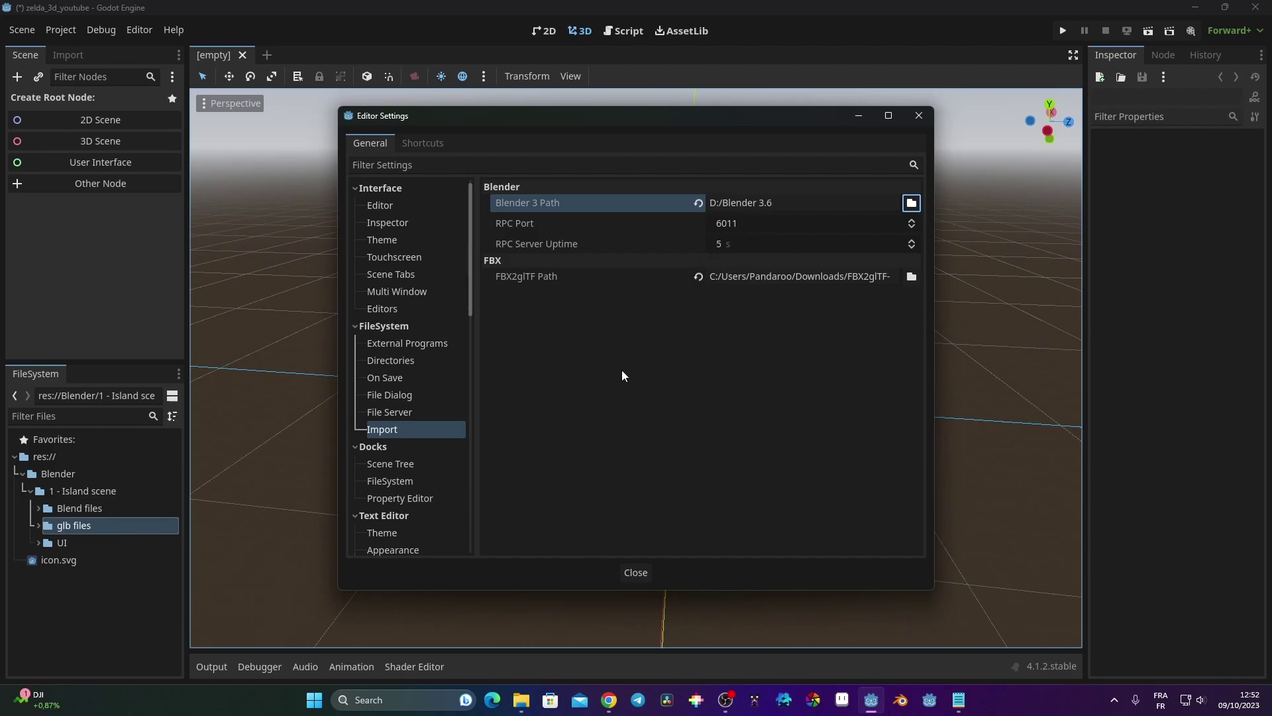
# - Switch to Chrome and read the Godot documentation page Importing 3D scenes, down to the section on importing .blend files
pyautogui.click(607, 705)
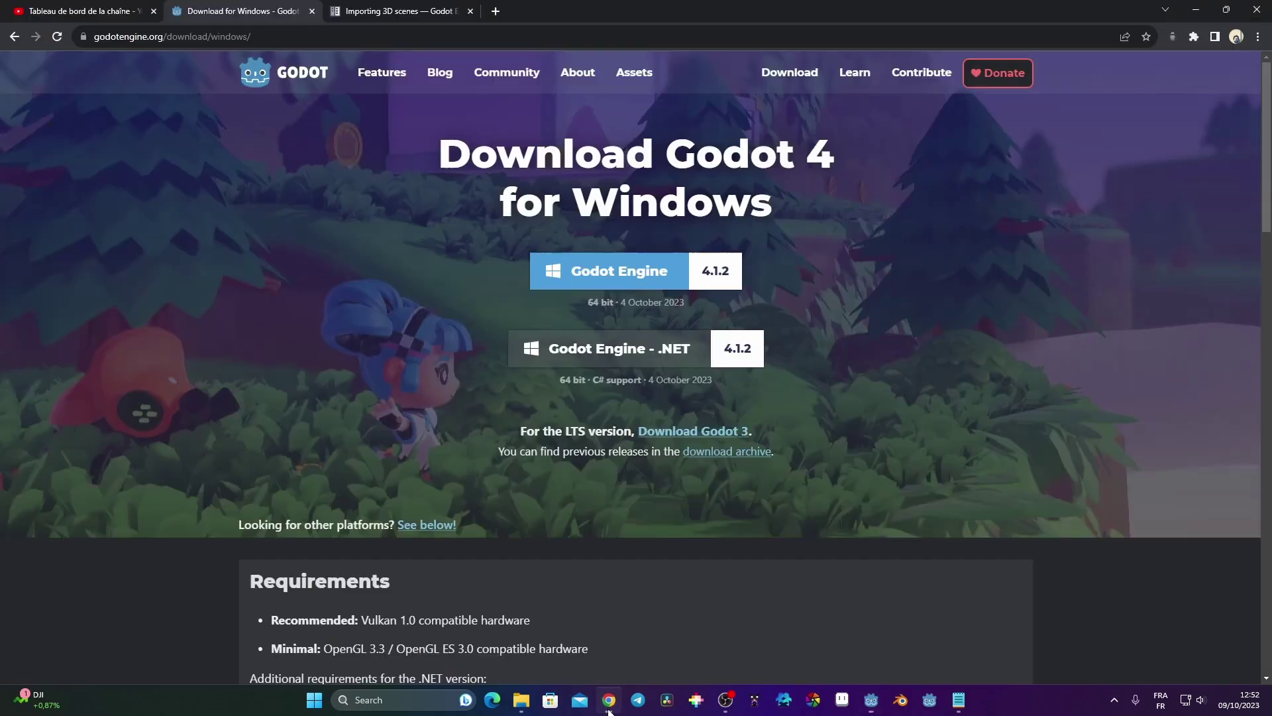
pyautogui.click(364, 8)
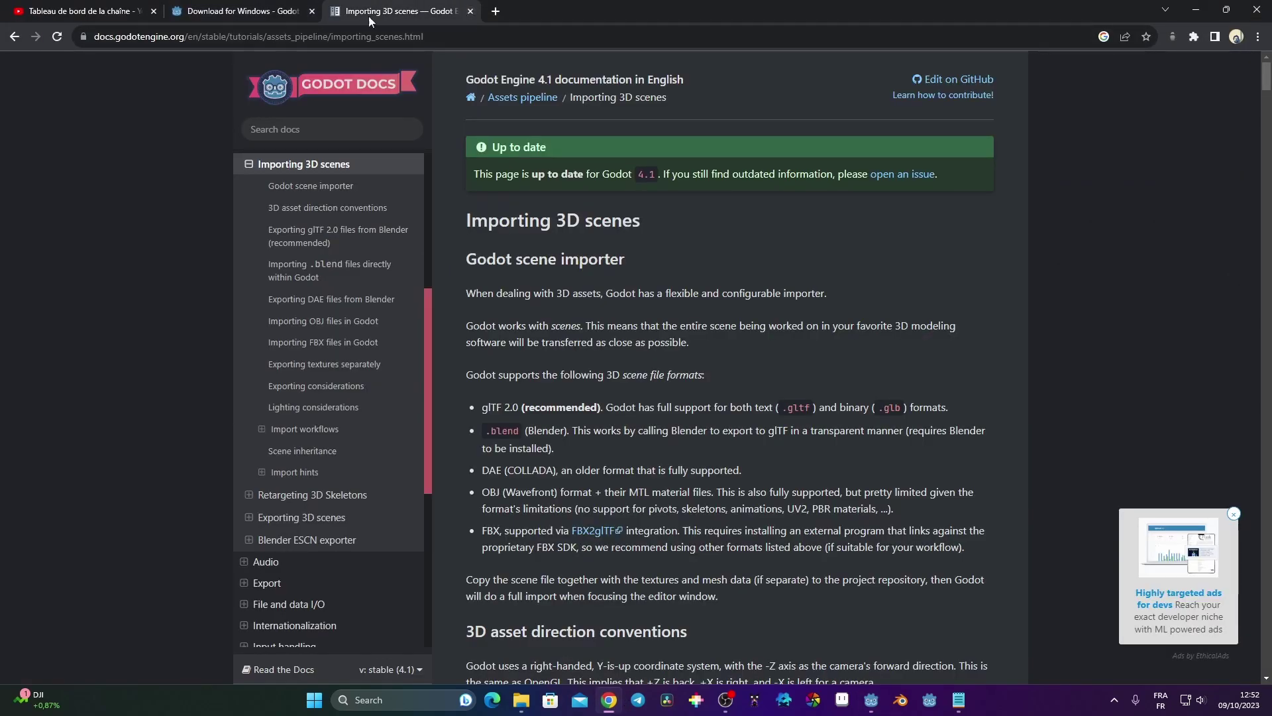
pyautogui.click(422, 36)
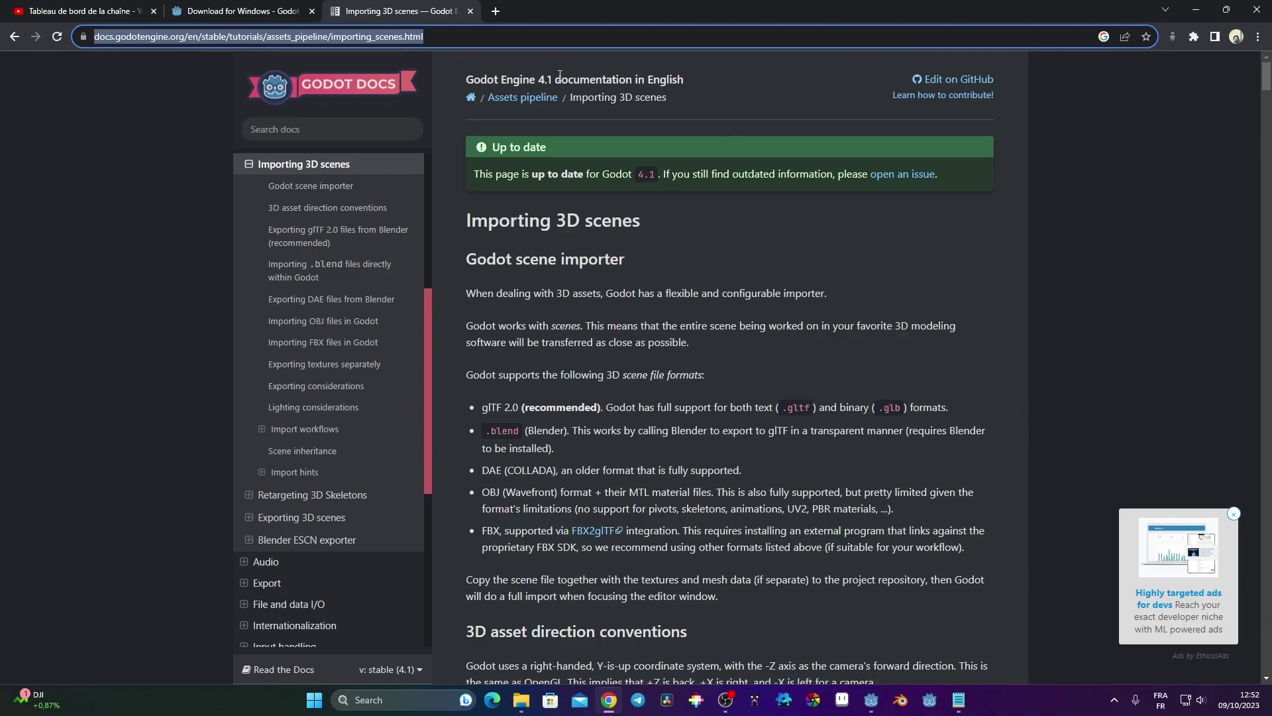
pyautogui.scroll(-1, 805, 313)
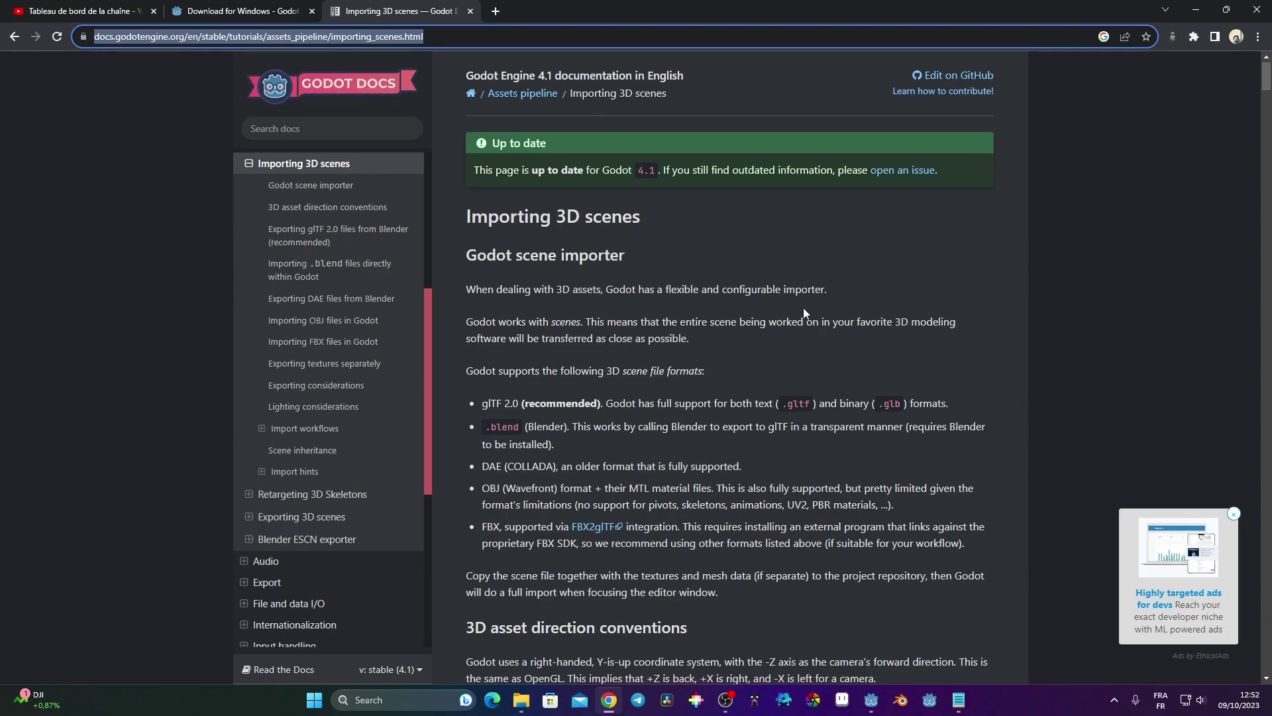
pyautogui.scroll(-10, 806, 313)
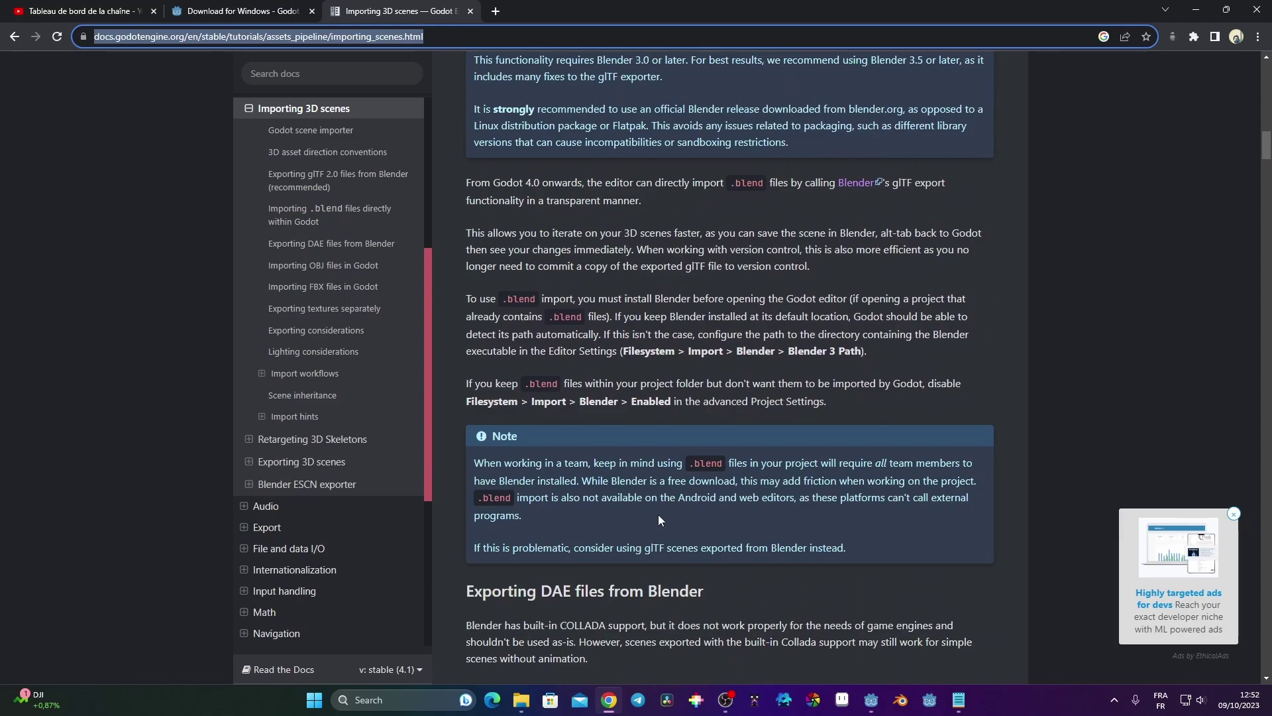
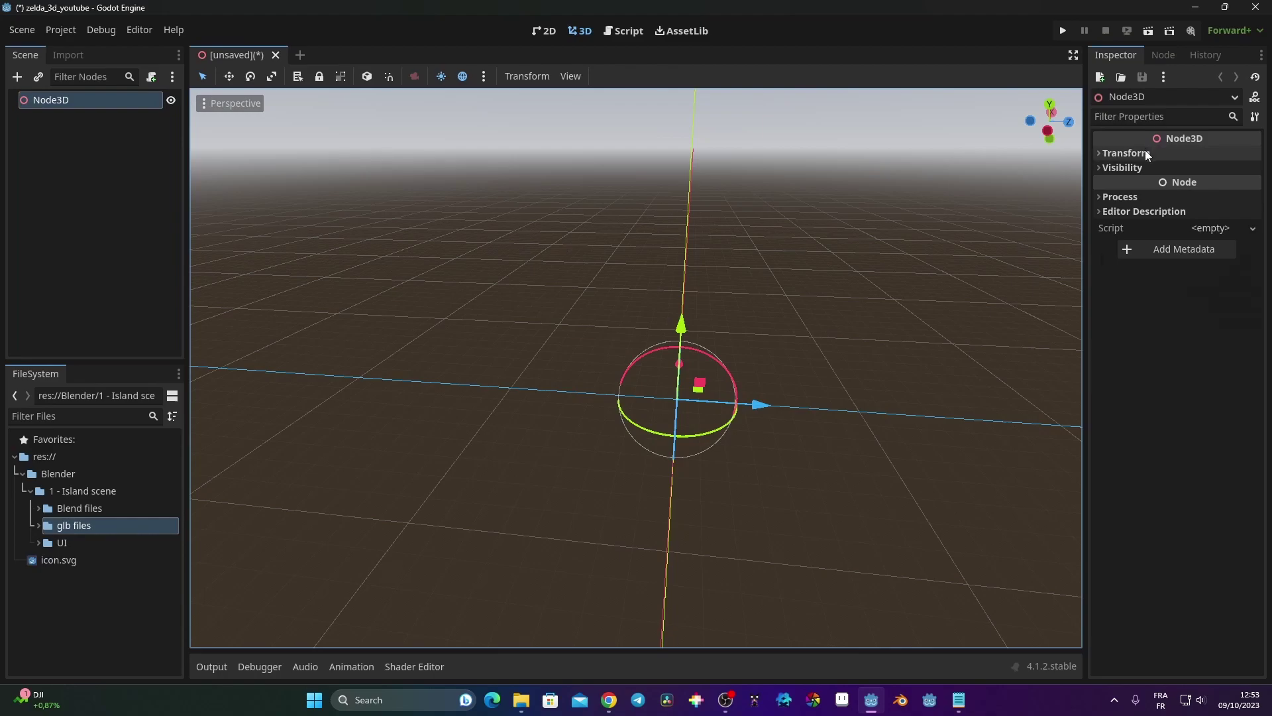
# - Examine the Transform and Visibility properties of the root Node3D and select the node in the scene tree
pyautogui.click(1145, 150)
pyautogui.click(1129, 153)
pyautogui.click(1143, 168)
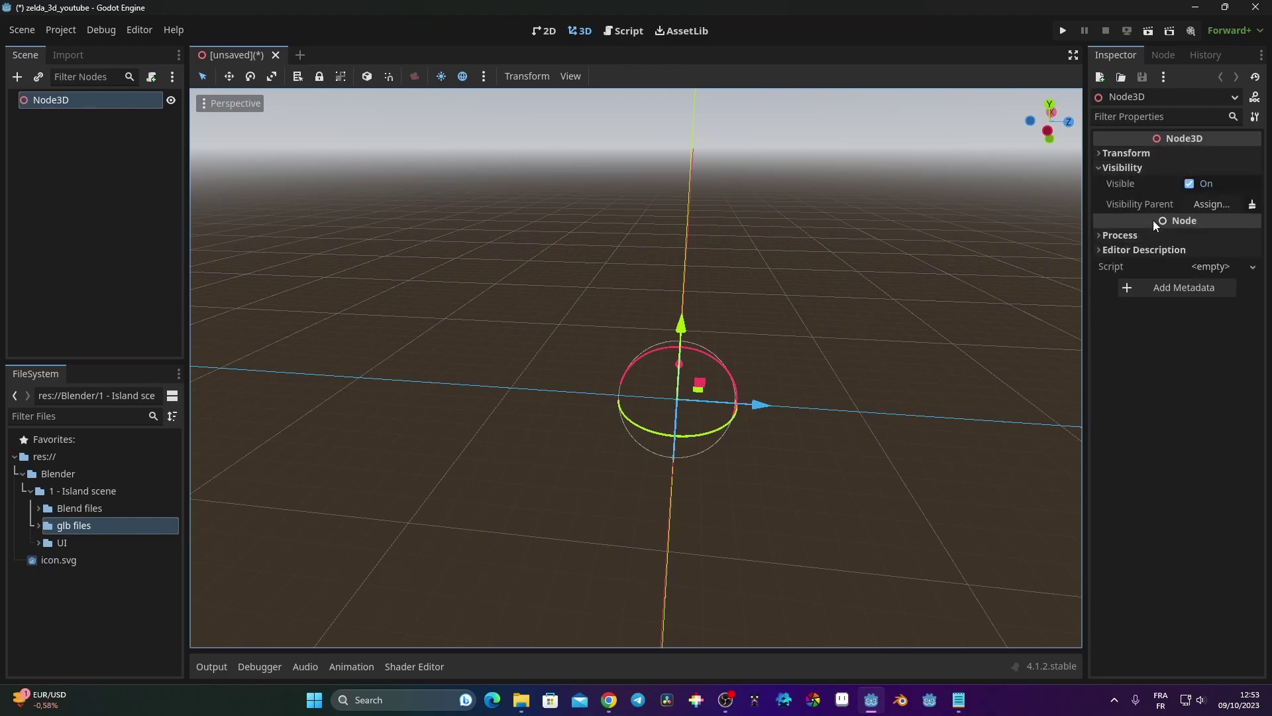
pyautogui.click(1139, 168)
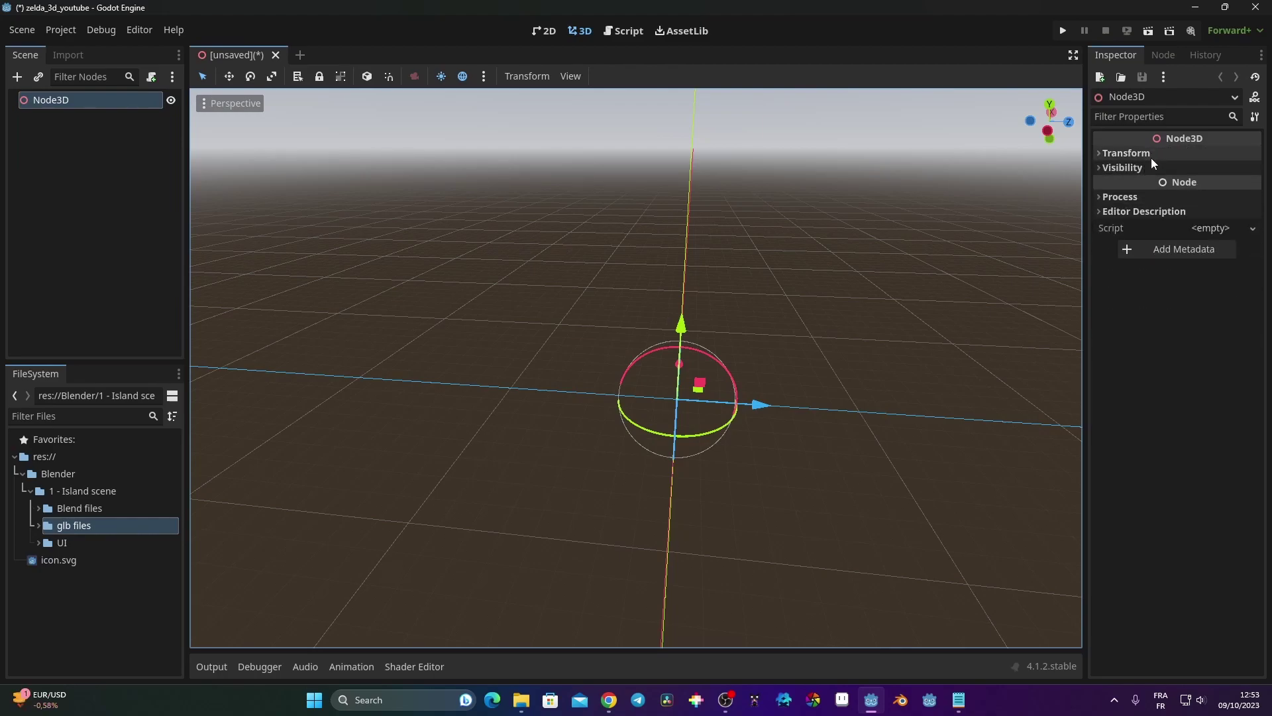
pyautogui.click(66, 100)
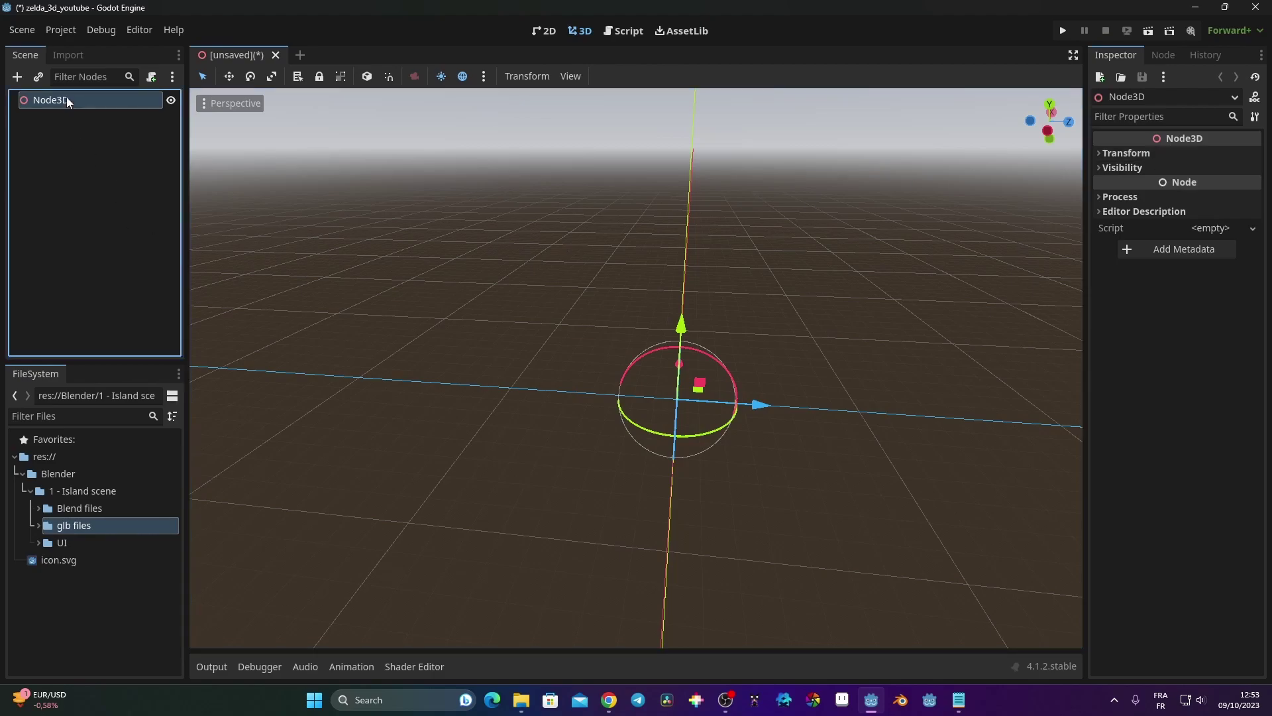
# - Rename the scene's root Node3D to main_level
pyautogui.click(67, 100)
pyautogui.write('main_leve')
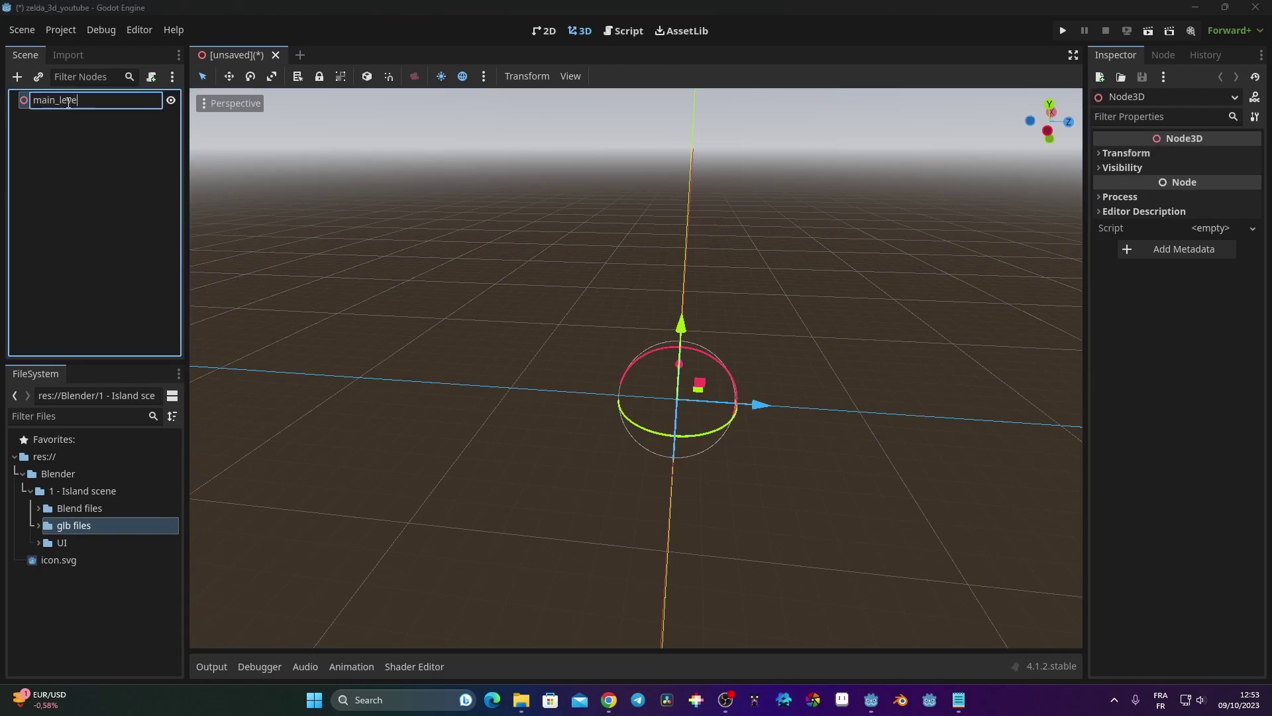
pyautogui.press('Return')
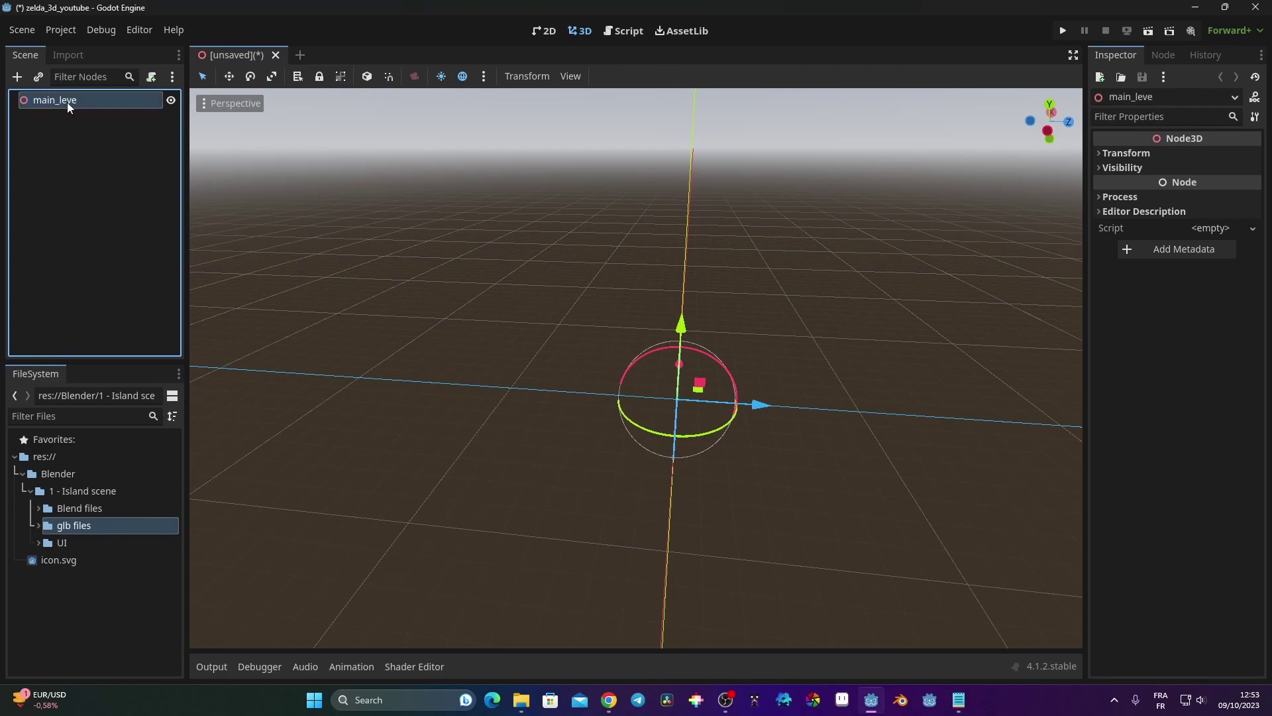
pyautogui.click(66, 102)
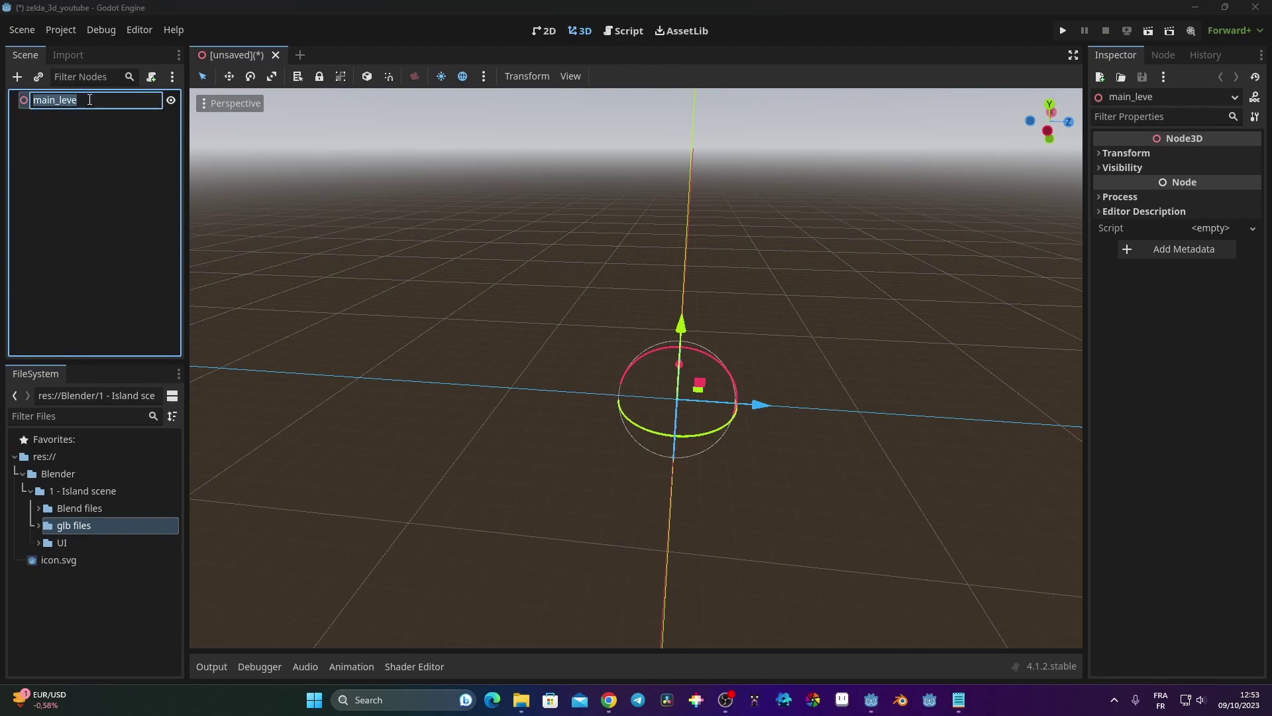
pyautogui.click(90, 99)
pyautogui.write('l')
pyautogui.press('Return')
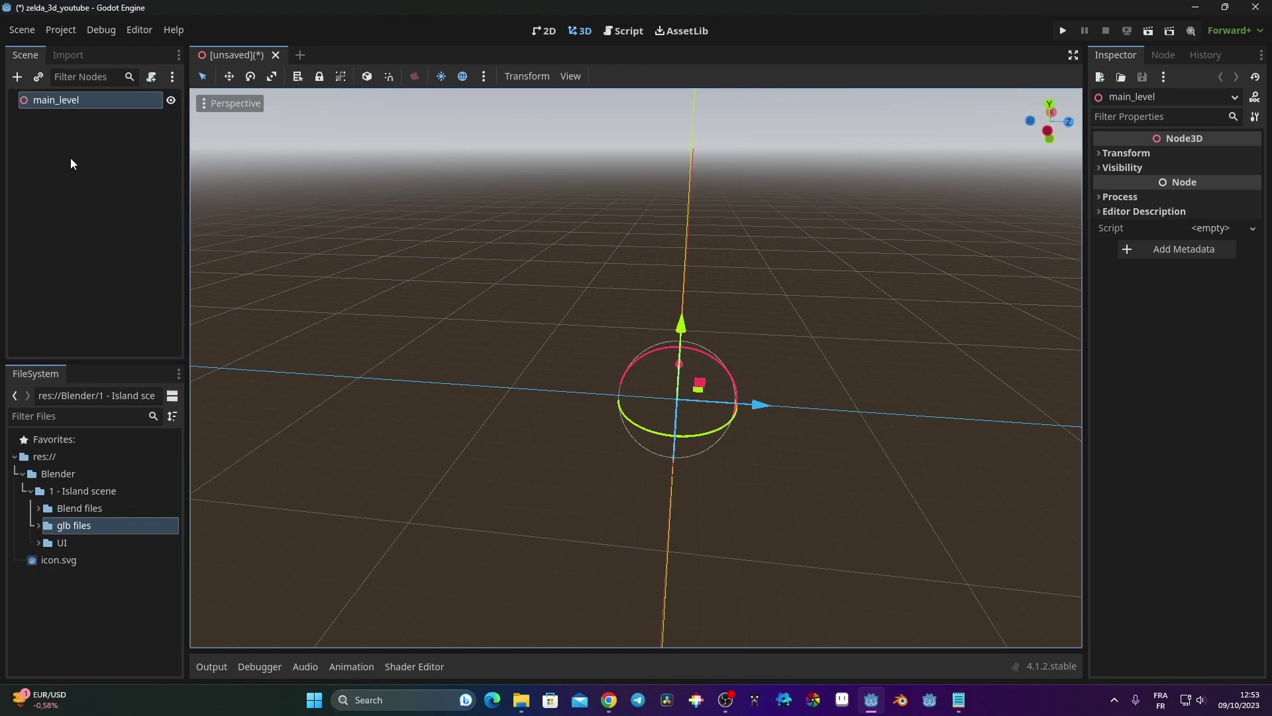
# - Search the node types for csg and add a CSGCombiner3D as a child of main_level
pyautogui.click(17, 77)
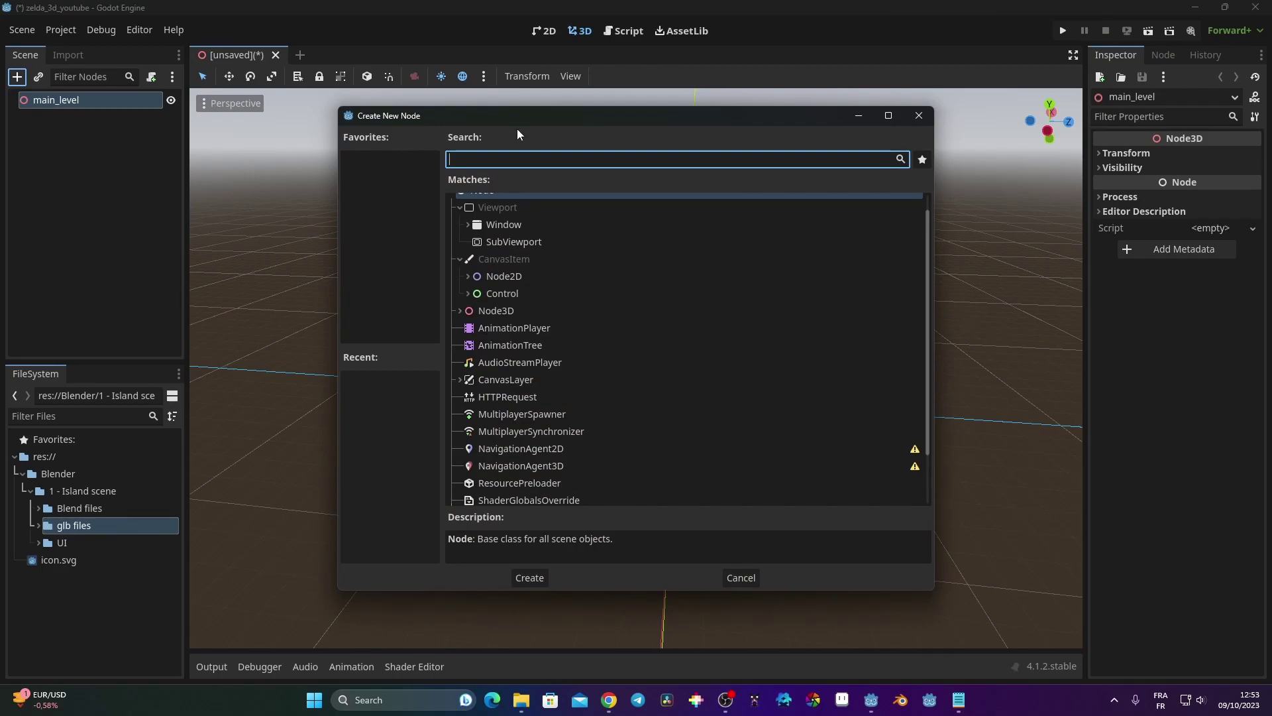
pyautogui.write('csg')
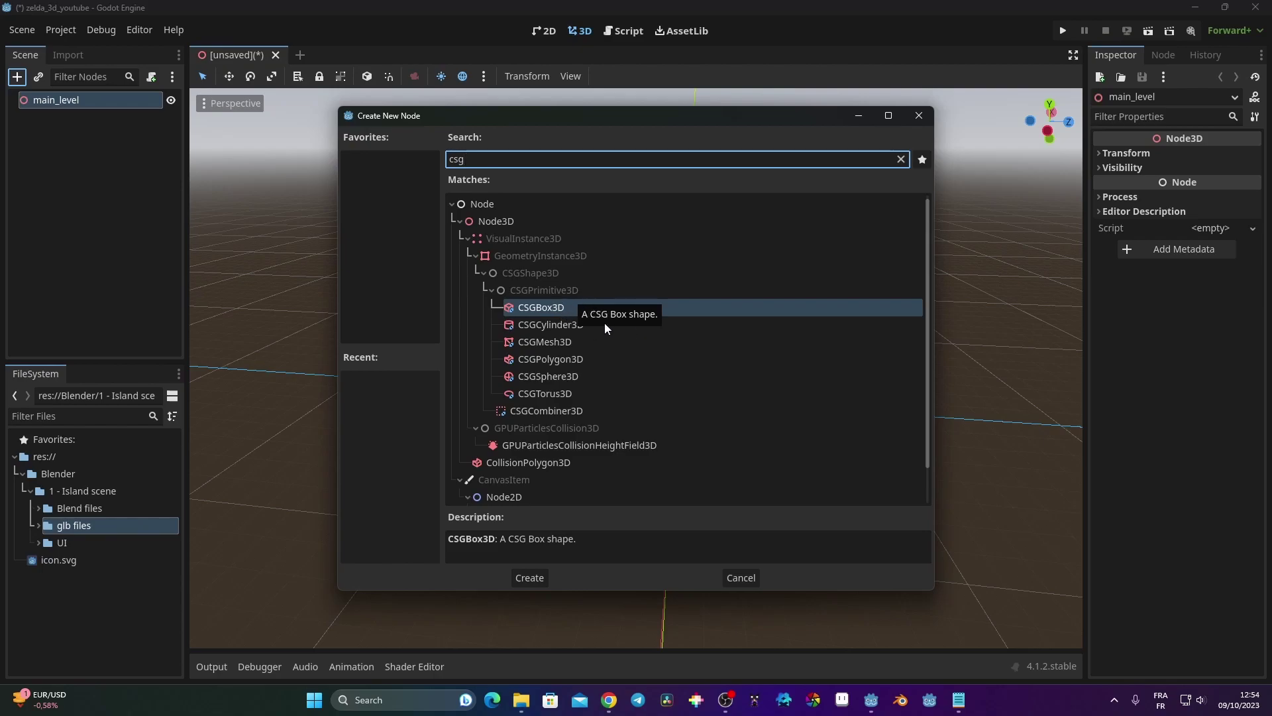
pyautogui.click(554, 324)
pyautogui.click(570, 342)
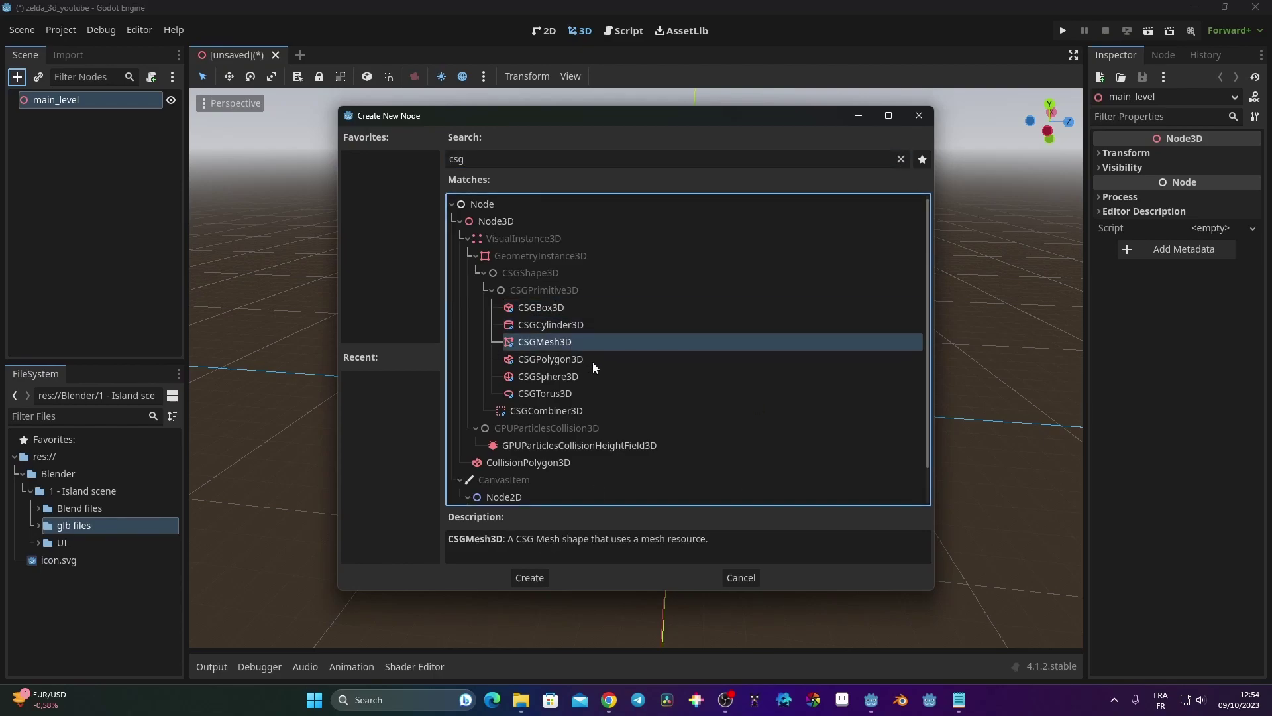
pyautogui.click(591, 360)
pyautogui.click(592, 376)
pyautogui.click(587, 398)
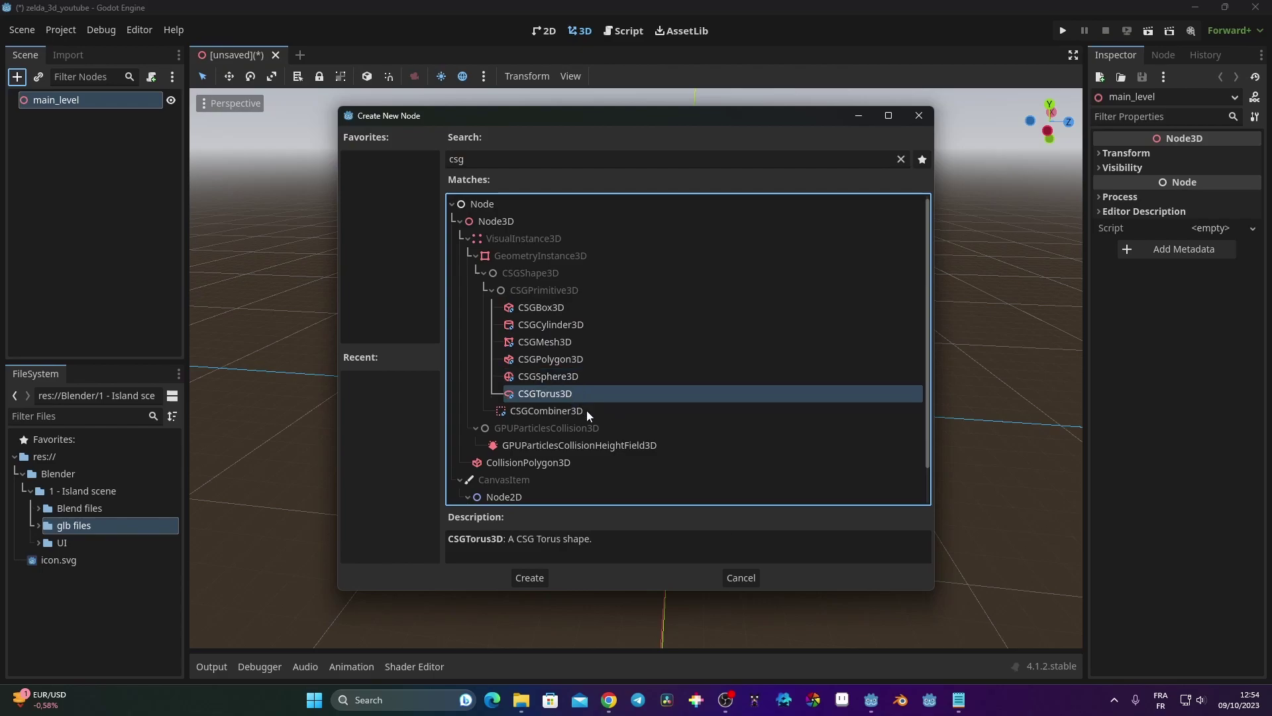
pyautogui.click(575, 416)
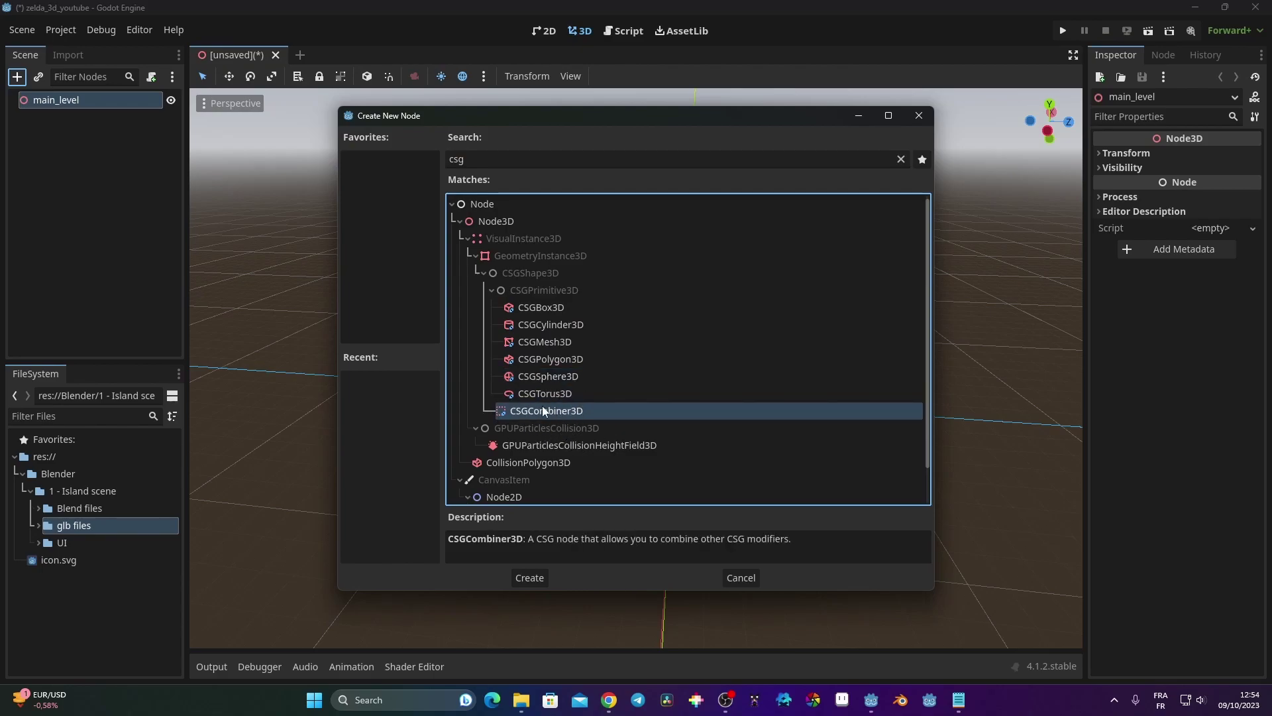
pyautogui.click(530, 583)
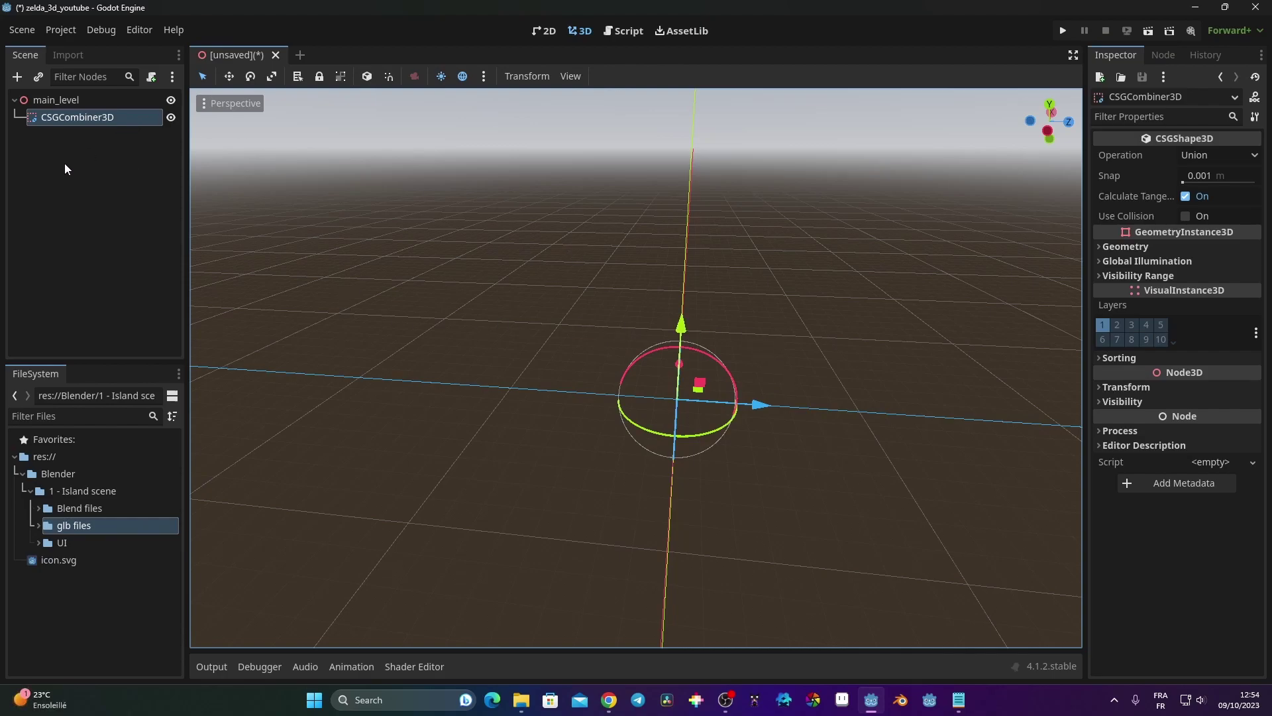
# - Add a CSGMesh3D node as a child of CSGCombiner3D
pyautogui.click(42, 122)
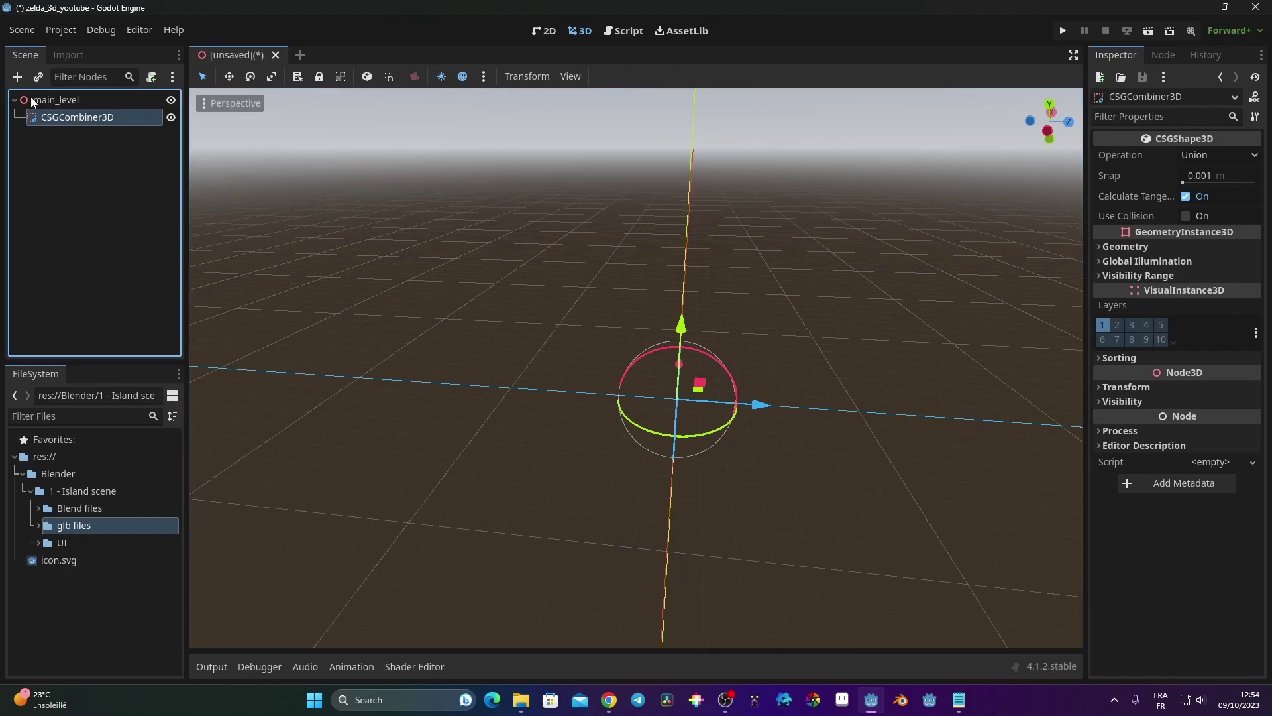
pyautogui.click(17, 78)
pyautogui.write('csg')
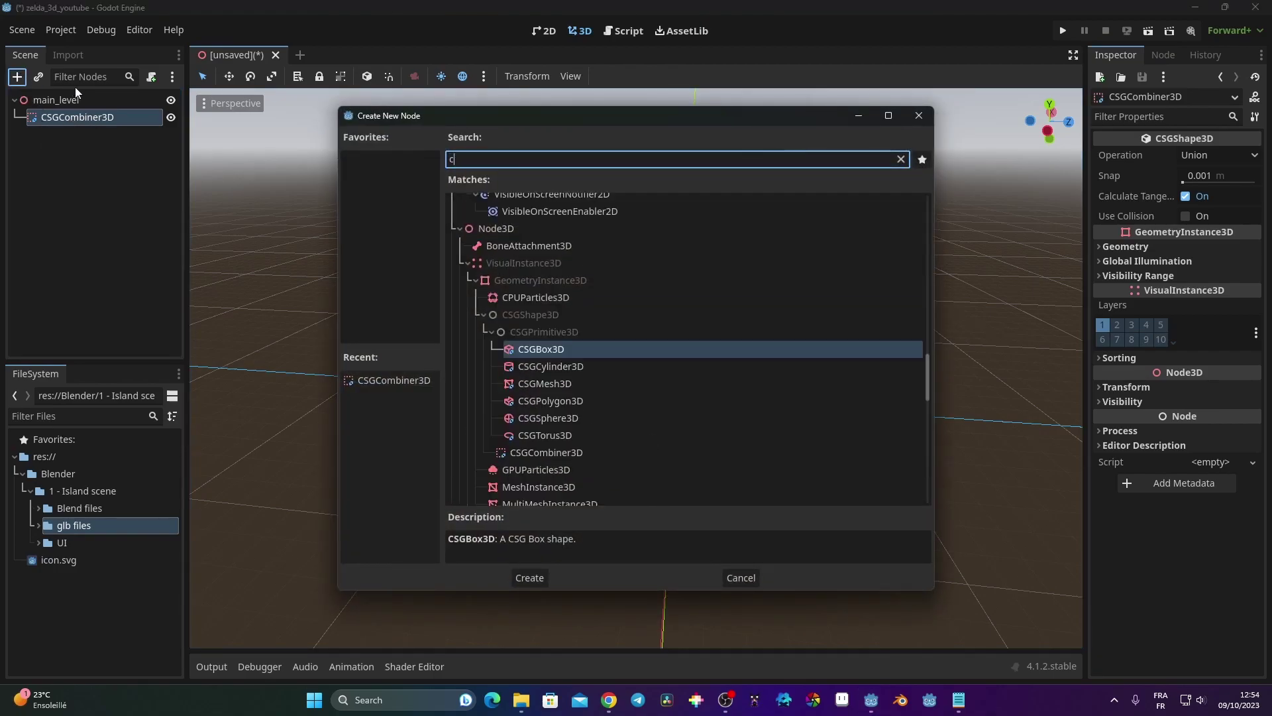
pyautogui.click(576, 342)
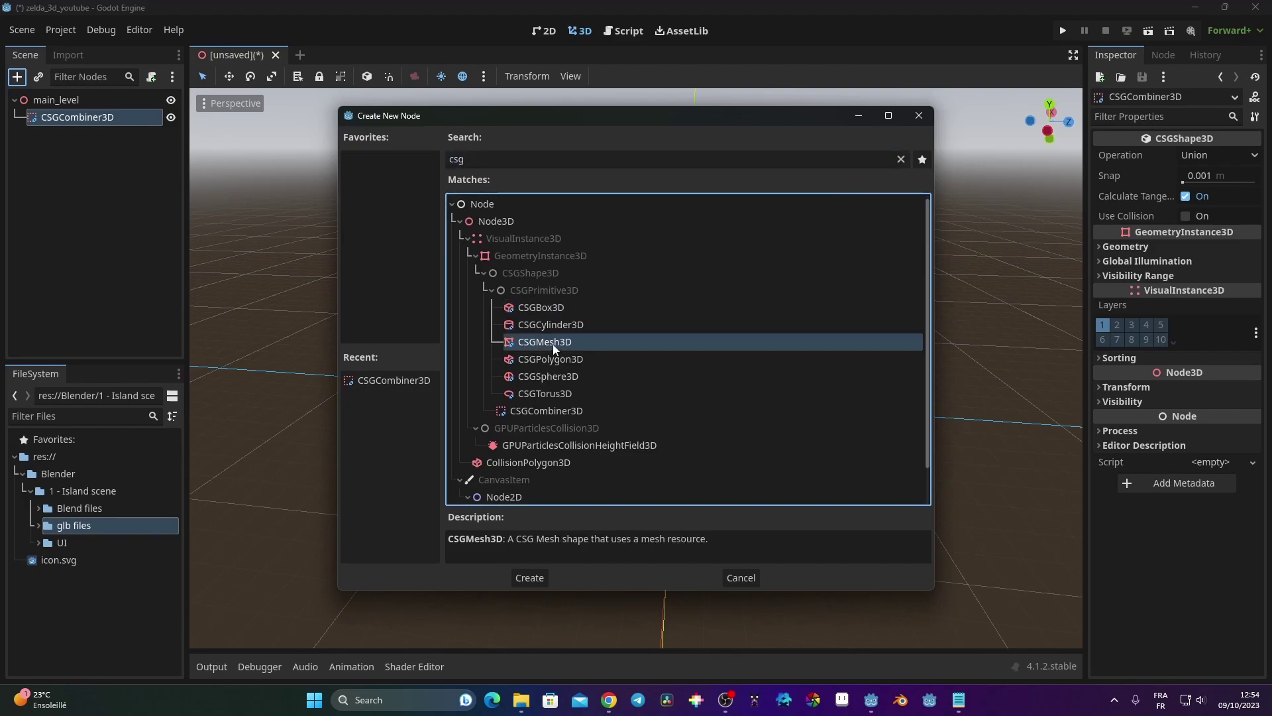
pyautogui.click(530, 577)
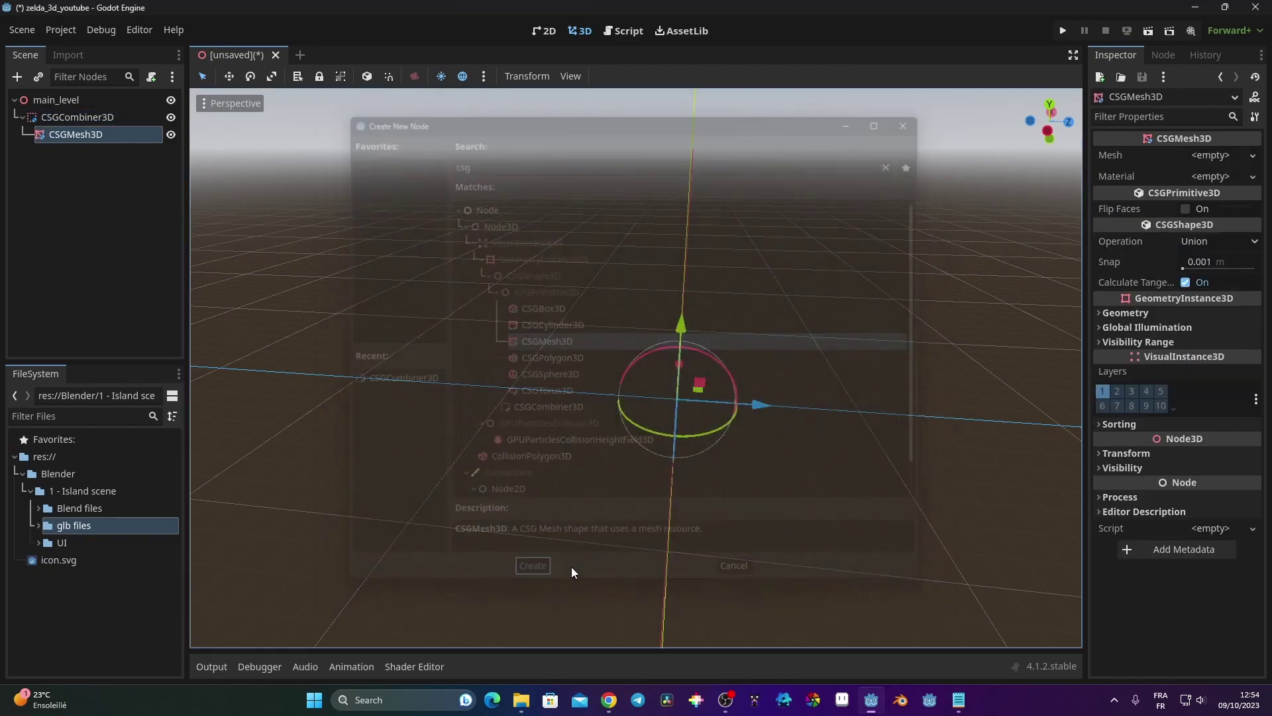
# - Assign a new BoxMesh to the mesh property of the CSGMesh3D node
pyautogui.moveTo(658, 406); pyautogui.dragTo(798, 375, button='middle')
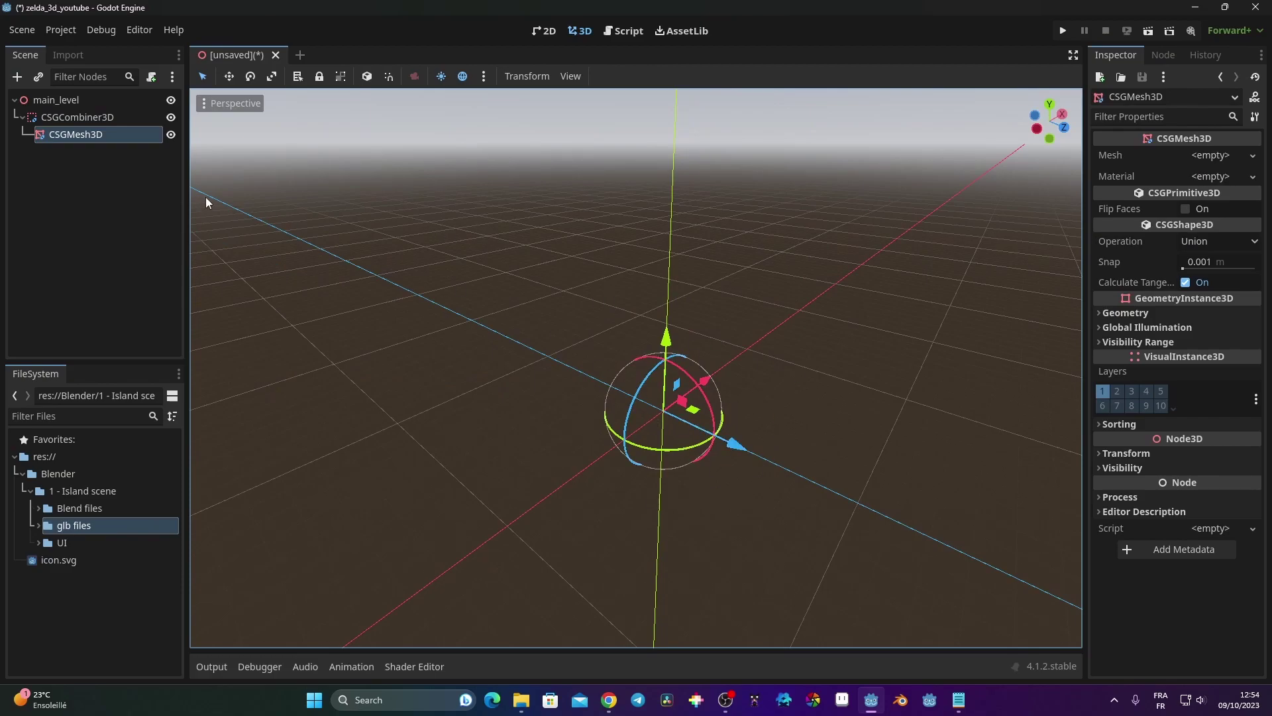
pyautogui.click(77, 134)
pyautogui.click(1224, 158)
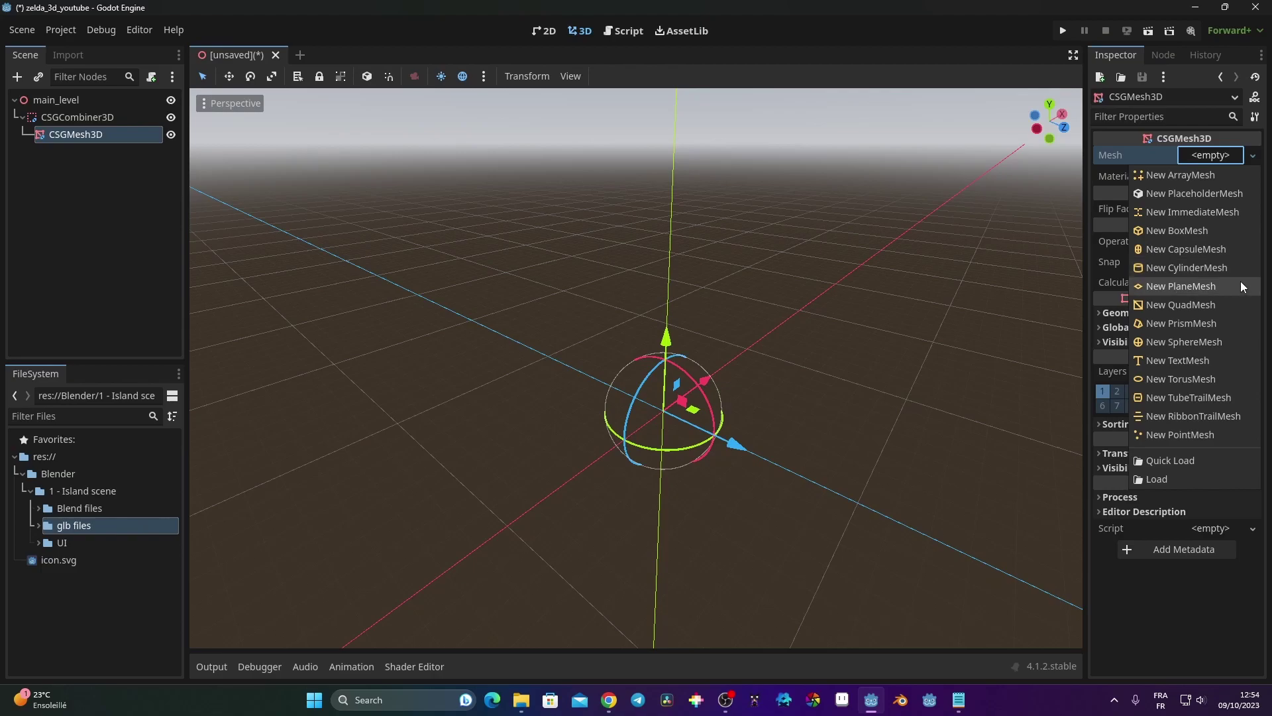
pyautogui.click(1167, 233)
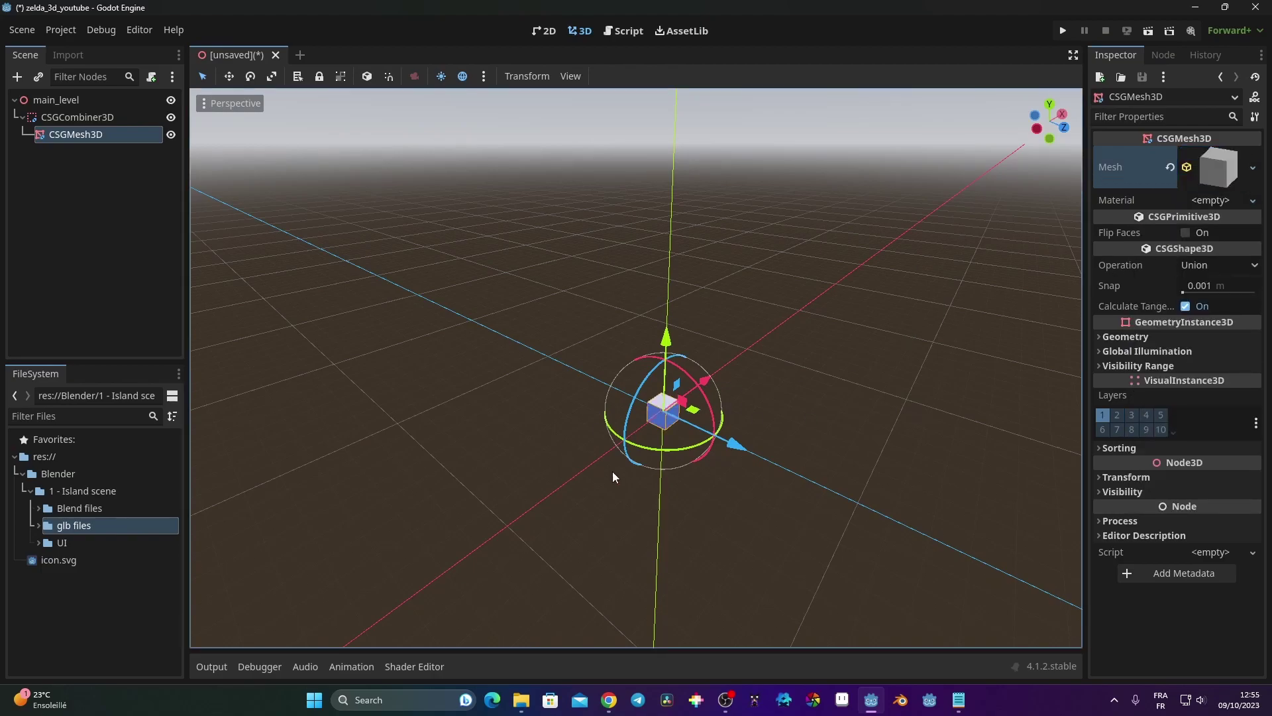
# - Examine the box in the 3D viewport from several angles and distances
pyautogui.scroll(4, 701, 470)
pyautogui.moveTo(701, 470); pyautogui.dragTo(901, 433, button='middle')
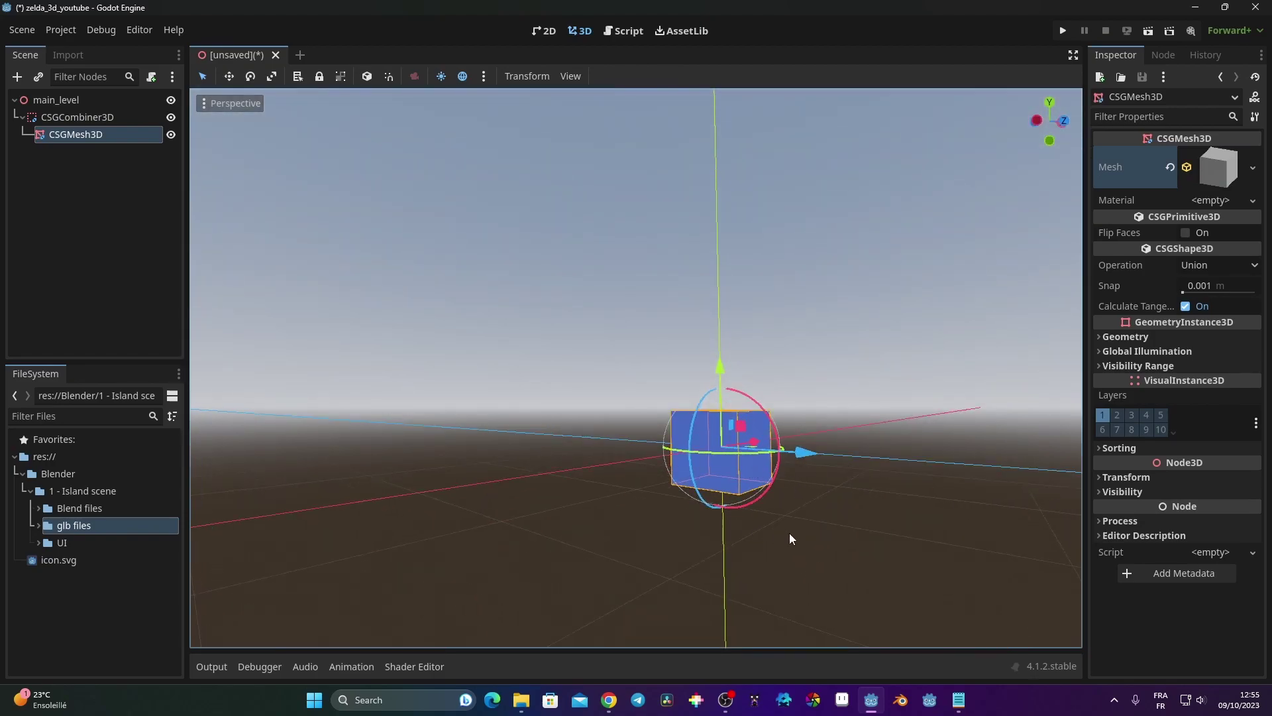
pyautogui.scroll(-4, 790, 532)
pyautogui.moveTo(833, 538); pyautogui.dragTo(865, 479, button='middle')
pyautogui.scroll(4, 858, 475)
pyautogui.scroll(4, 859, 475)
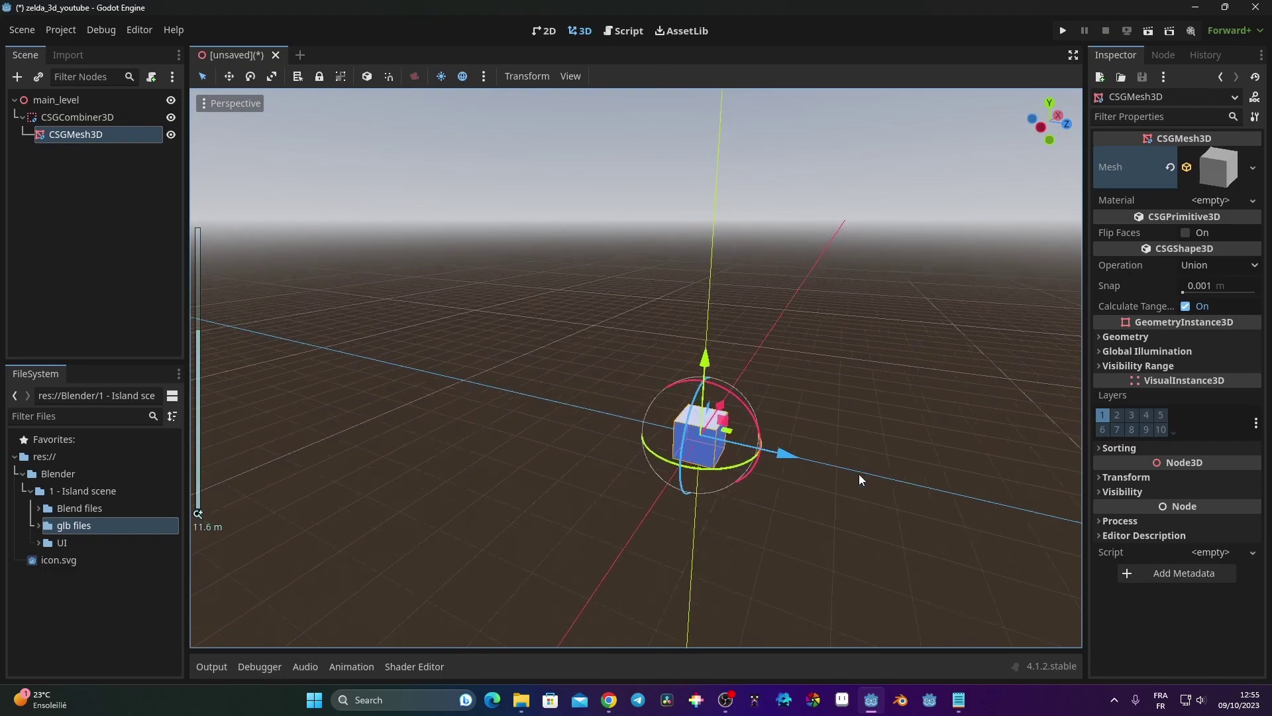
pyautogui.moveTo(927, 479); pyautogui.dragTo(806, 451, button='middle')
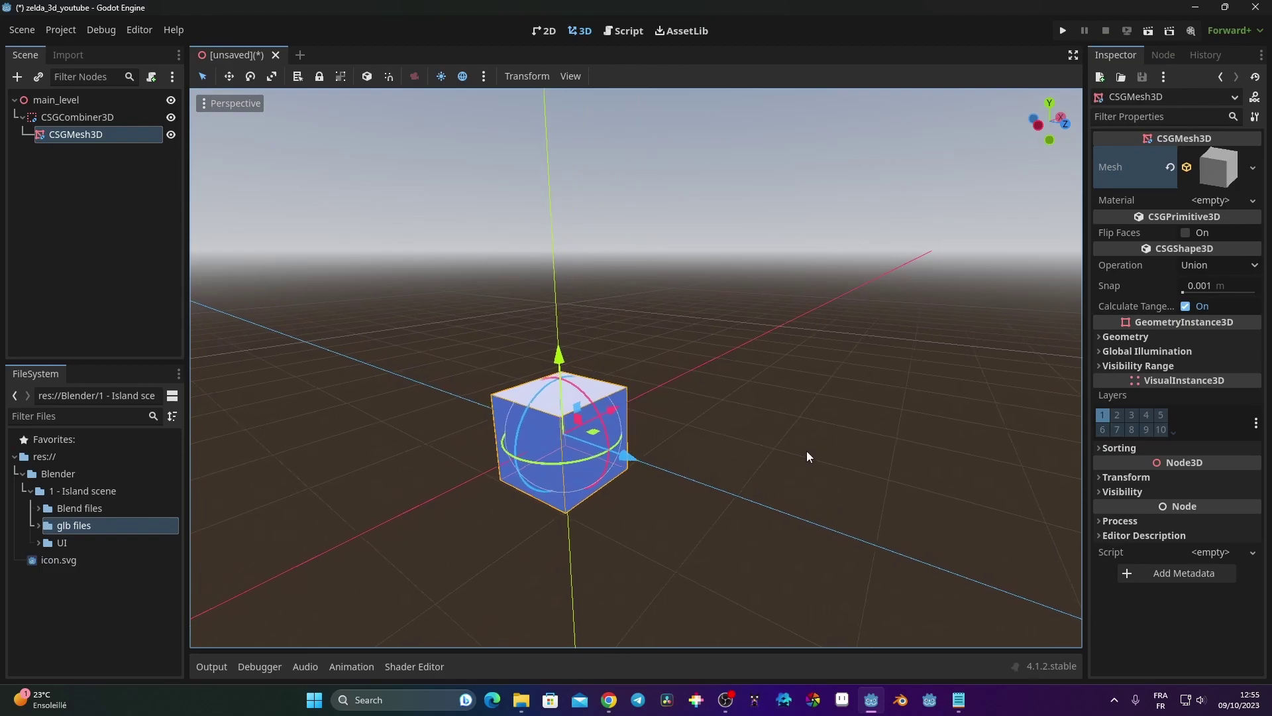
pyautogui.scroll(-3, 798, 428)
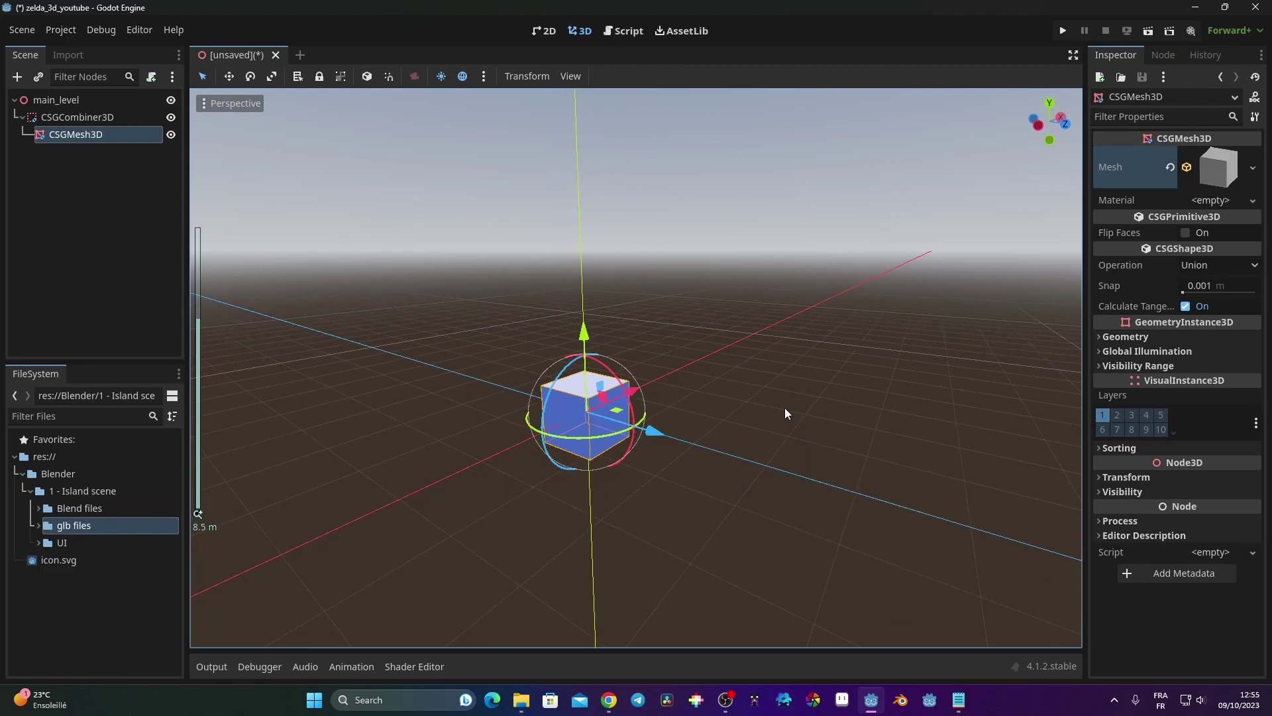
pyautogui.moveTo(785, 409); pyautogui.dragTo(701, 396, button='middle')
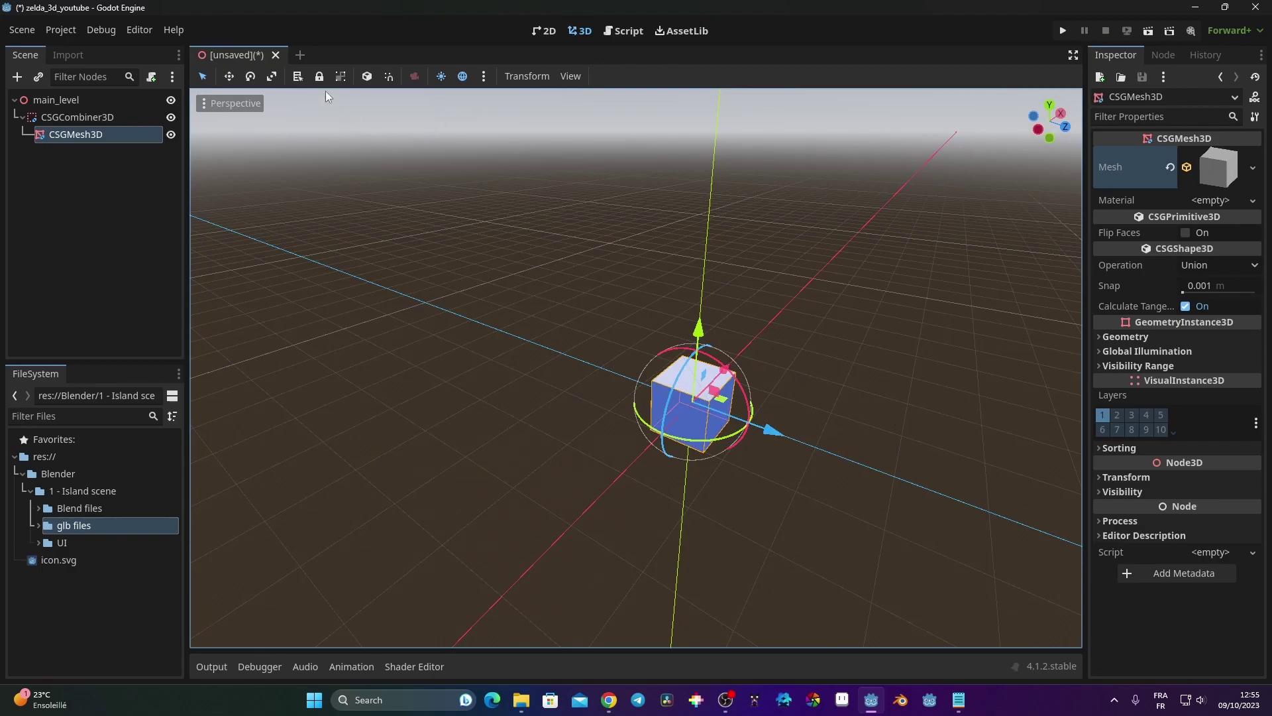
# - Try scaling the box freehand along its Z and X axes with the Scale tool, and undo the scaling
pyautogui.click(271, 77)
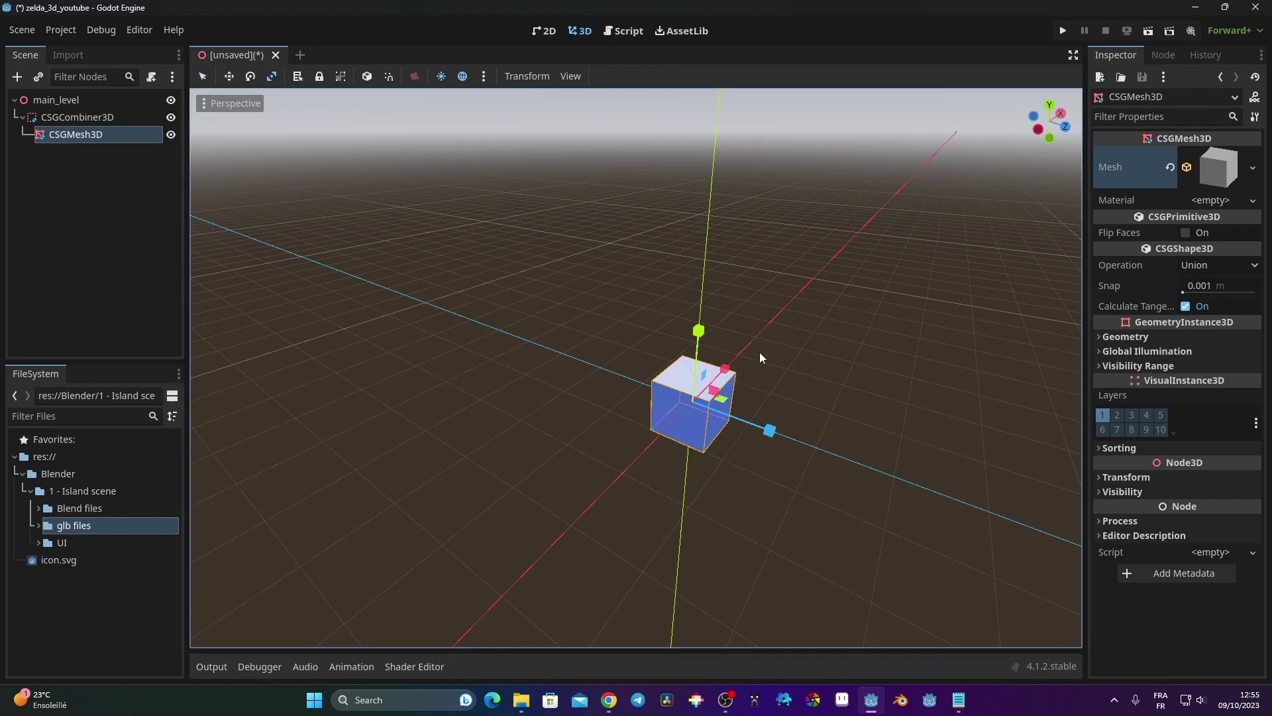
pyautogui.moveTo(770, 430); pyautogui.dragTo(852, 446)
pyautogui.moveTo(720, 368); pyautogui.dragTo(829, 257)
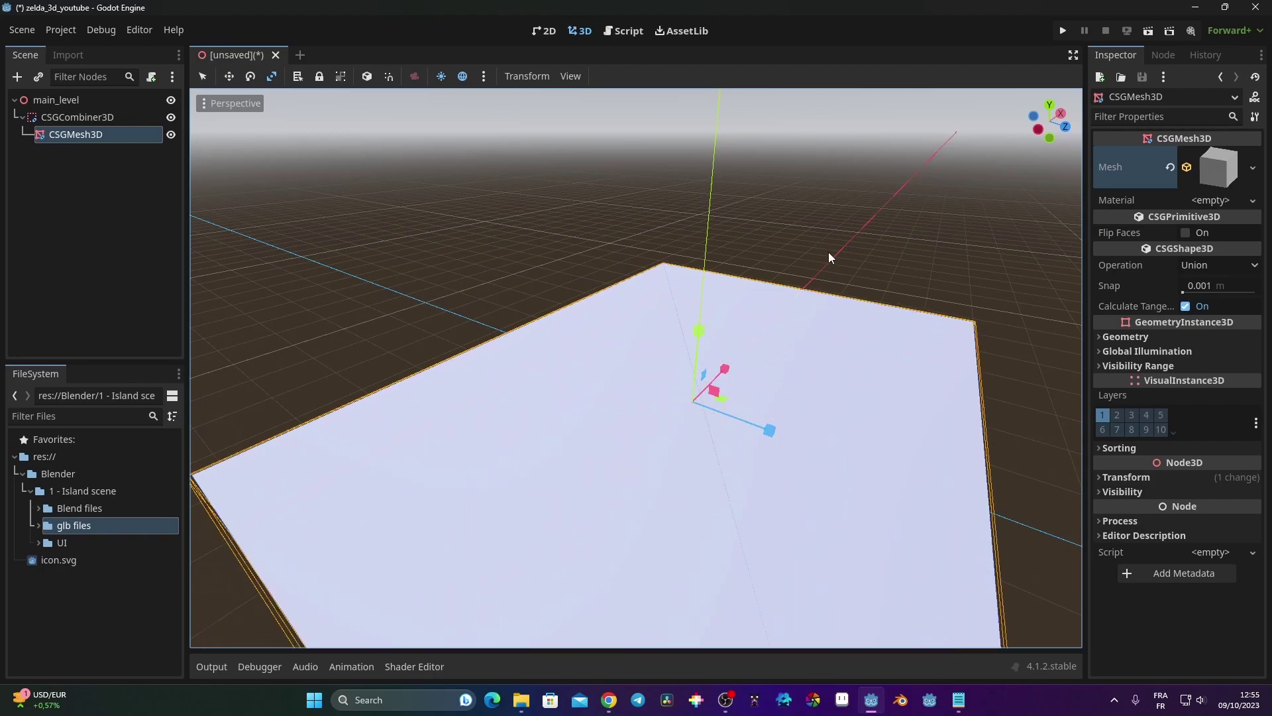
pyautogui.hotkey('ctrl', 'z')
pyautogui.hotkey('ctrl', 'z')
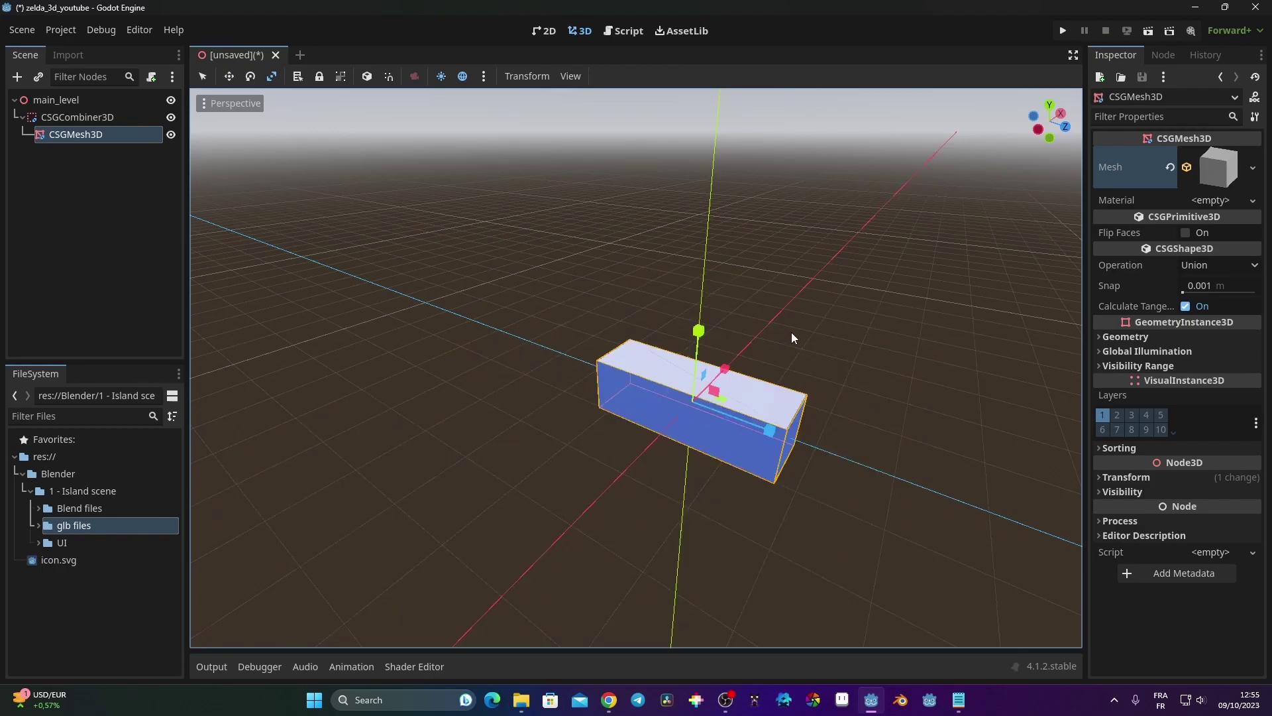
pyautogui.hotkey('ctrl', 'z')
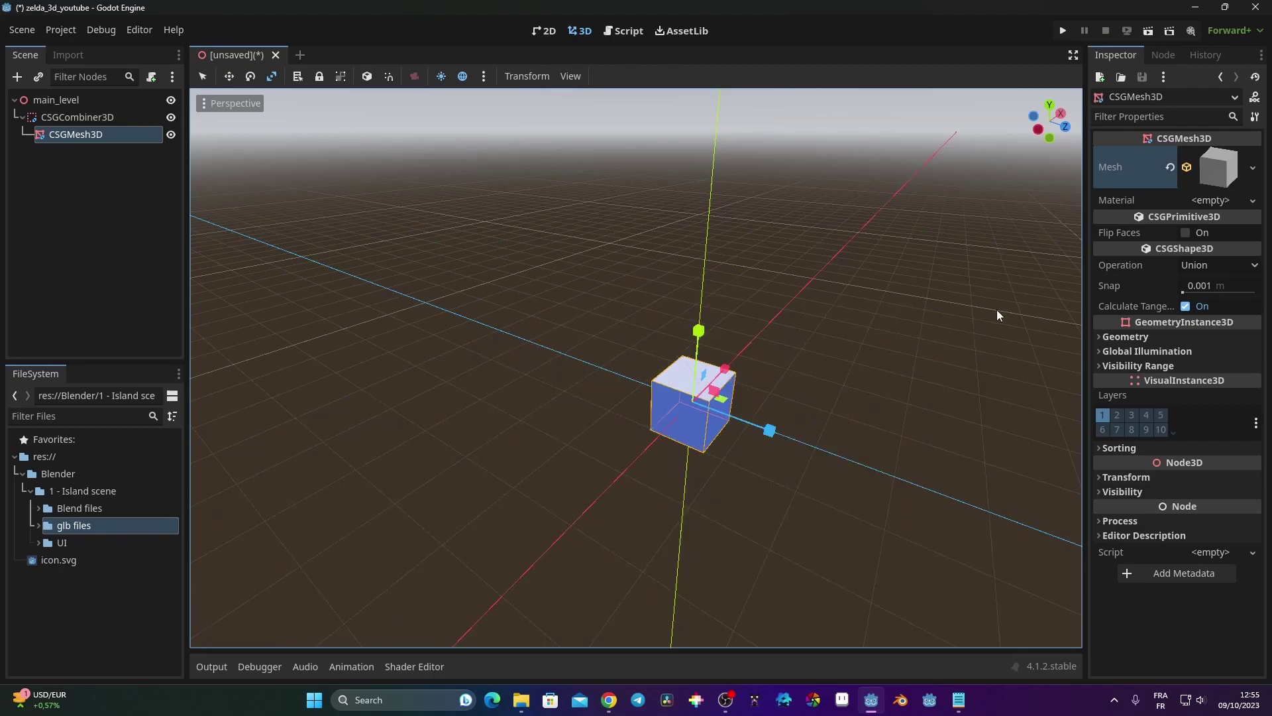
# - Set the BoxMesh size to 50 m in x and 50 m in z, and view the resulting floor slab
pyautogui.click(1220, 159)
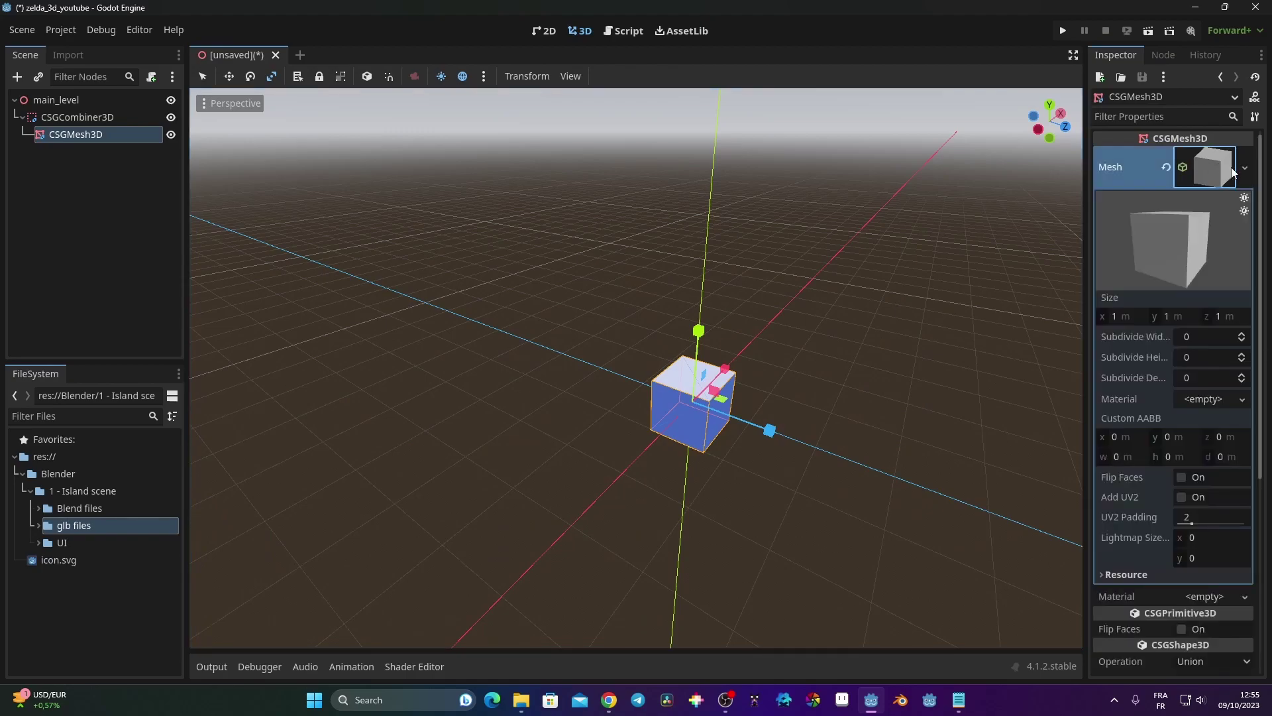
pyautogui.click(1127, 316)
pyautogui.write('50')
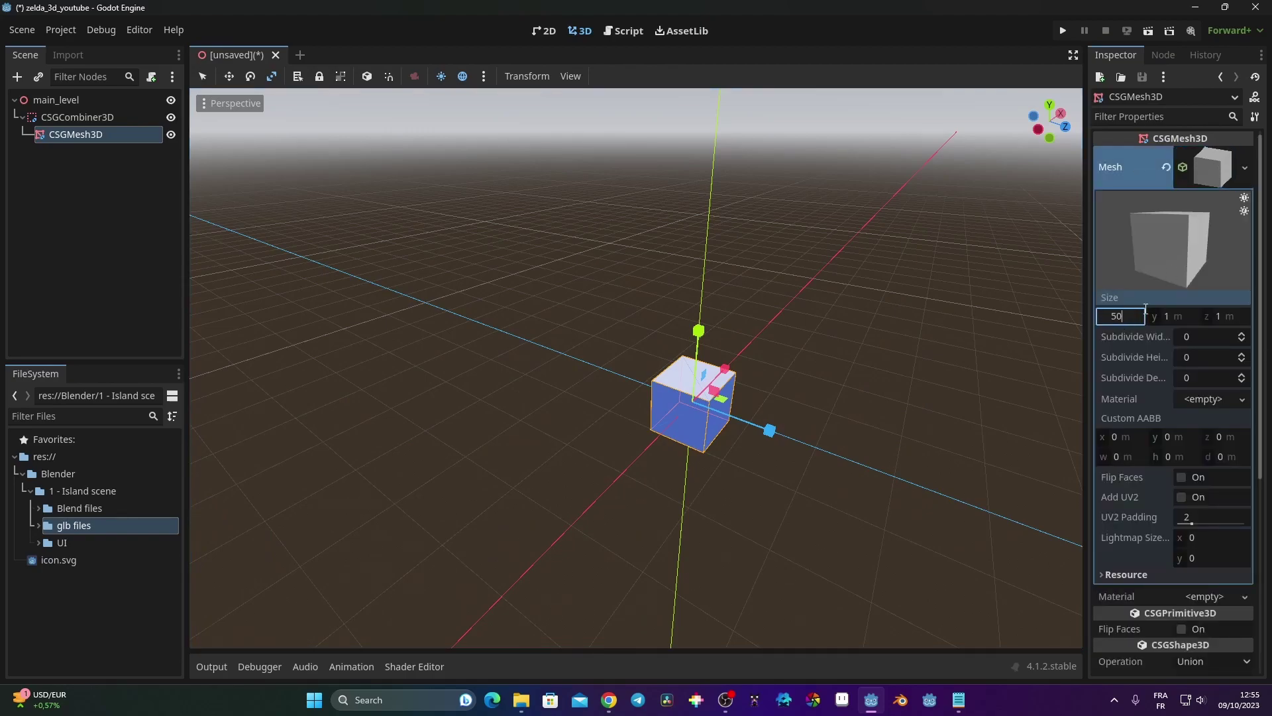
pyautogui.press('Tab')
pyautogui.press('Tab')
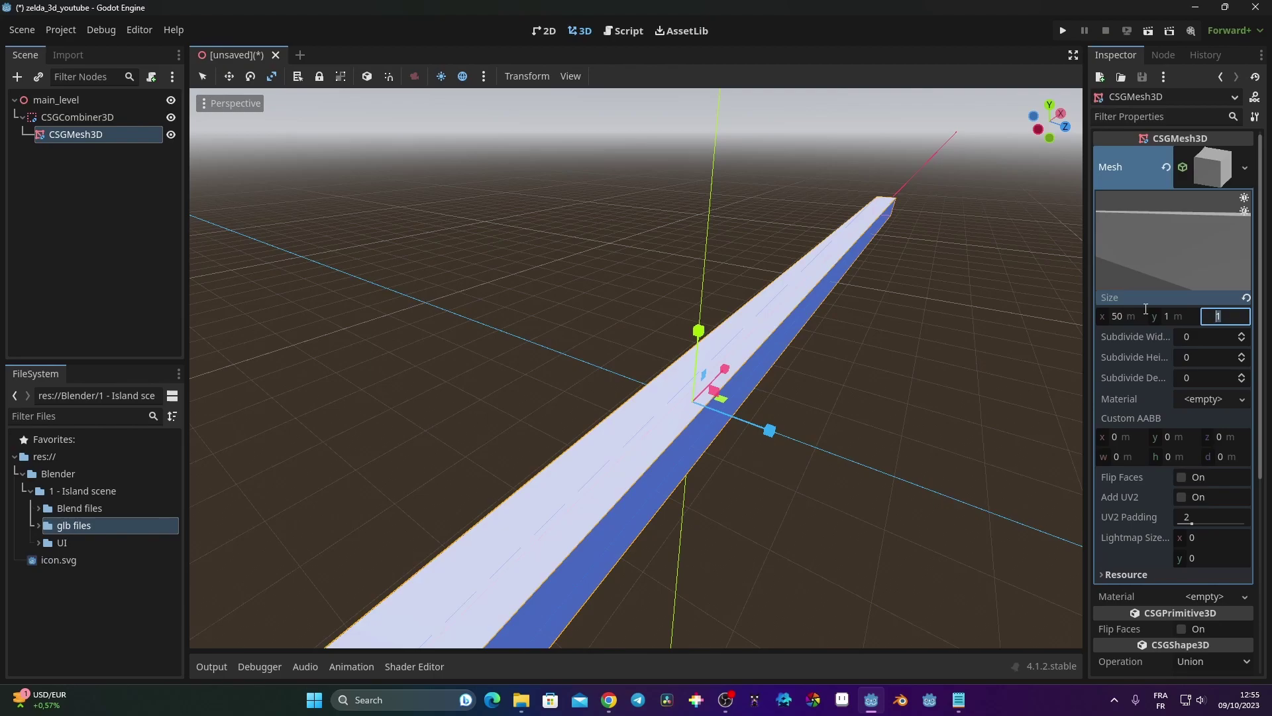
pyautogui.write('50')
pyautogui.press('Return')
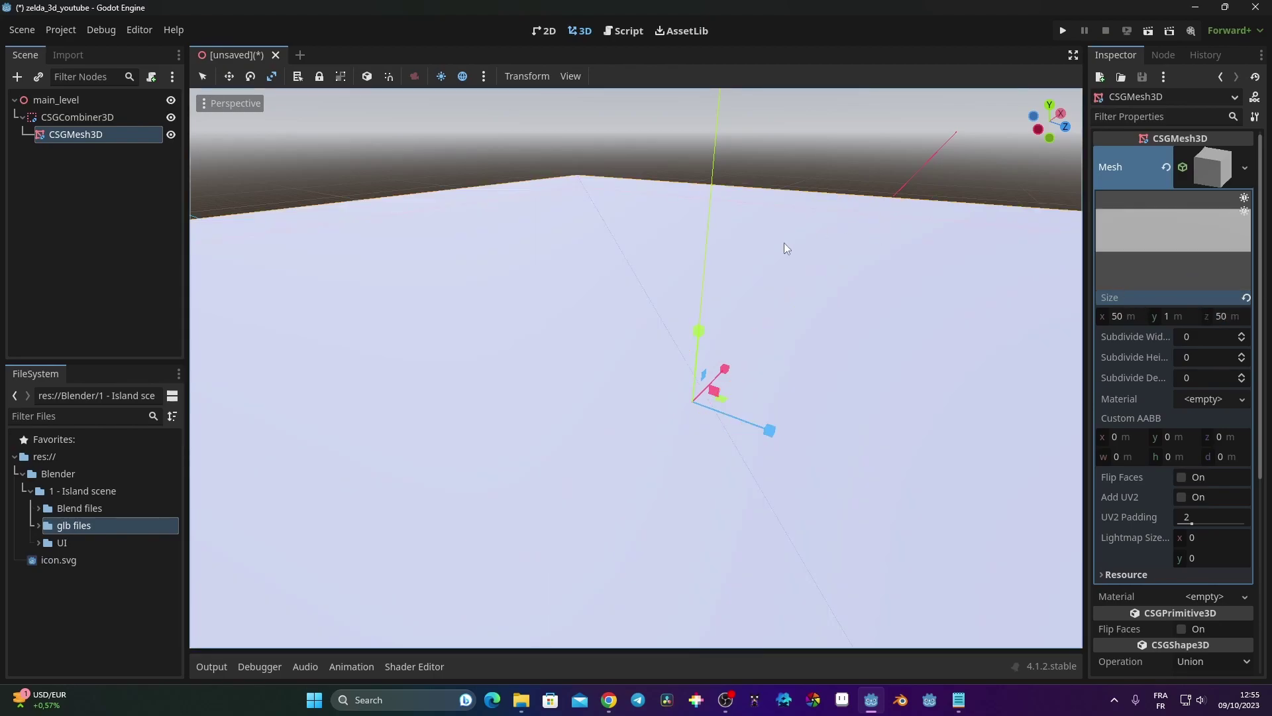
pyautogui.scroll(-10, 775, 258)
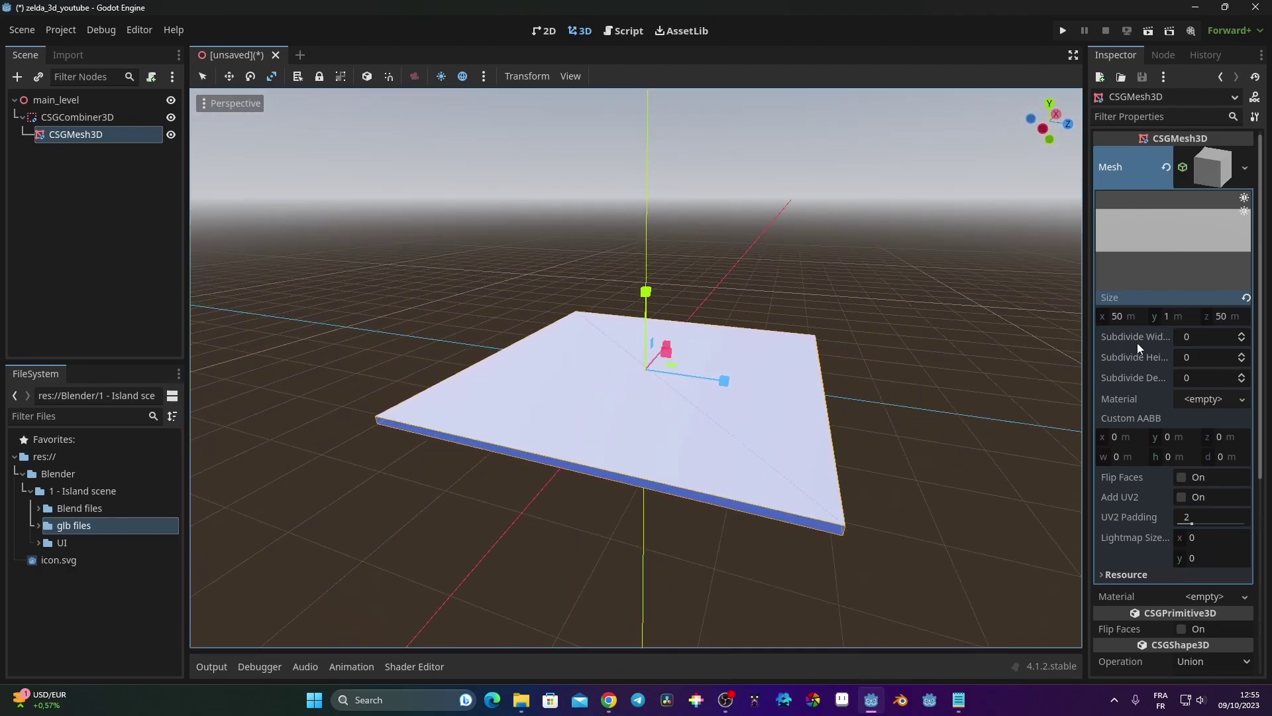
pyautogui.moveTo(713, 463); pyautogui.dragTo(715, 428, button='middle')
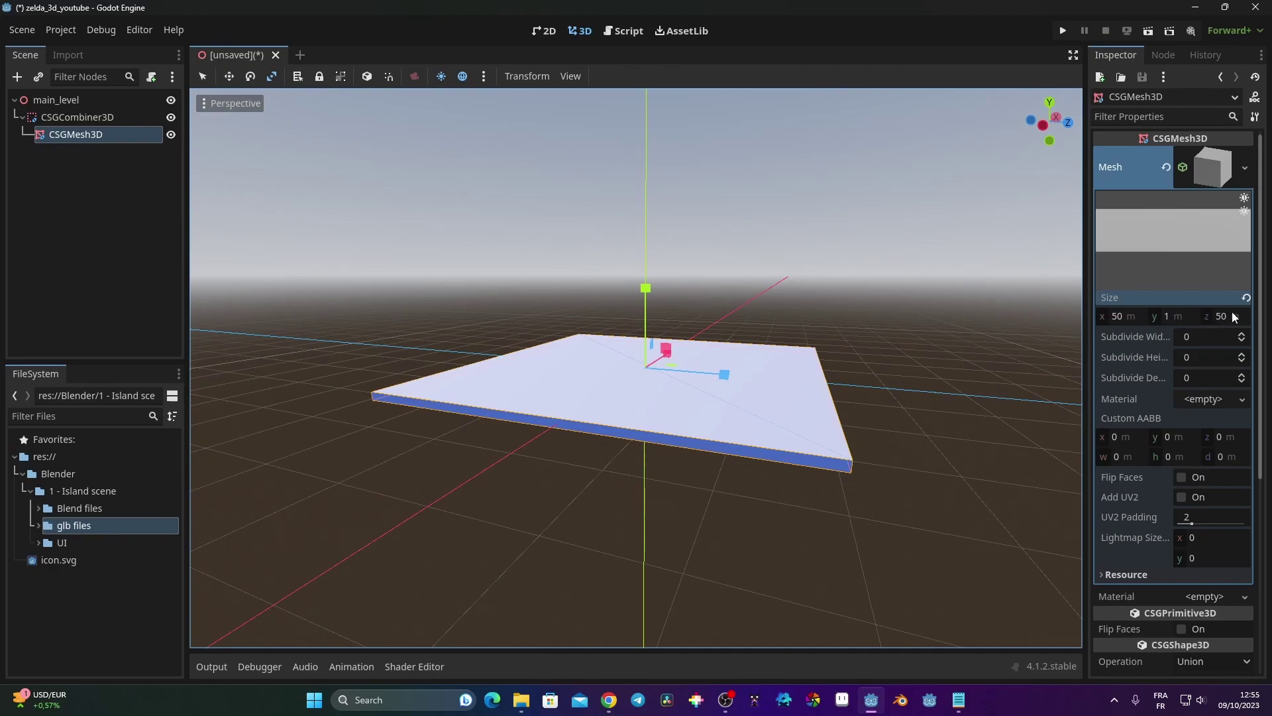
pyautogui.moveTo(563, 404); pyautogui.dragTo(597, 431, button='middle')
pyautogui.moveTo(666, 364)
pyautogui.mouseDown(button='middle')
pyautogui.moveTo(605, 384)
pyautogui.moveTo(675, 383)
pyautogui.mouseUp(button='middle')
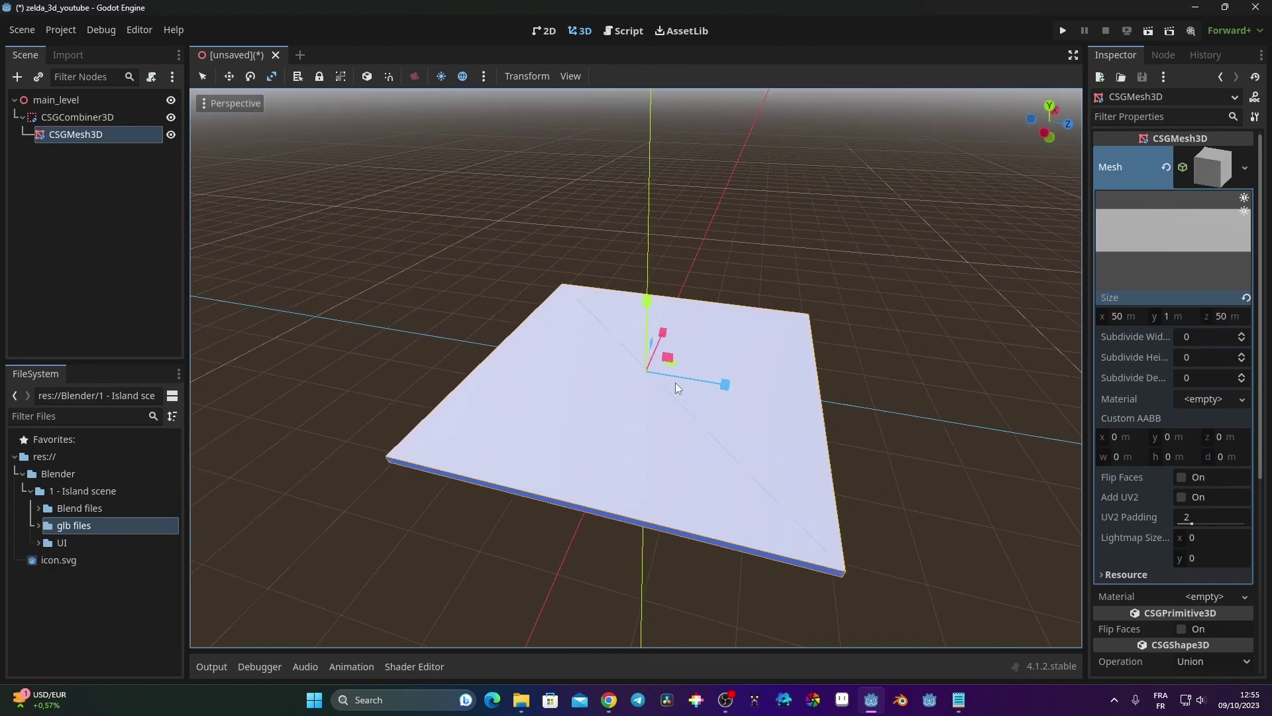
# - Add a second CSGMesh3D node as a child of CSGCombiner3D
pyautogui.click(66, 117)
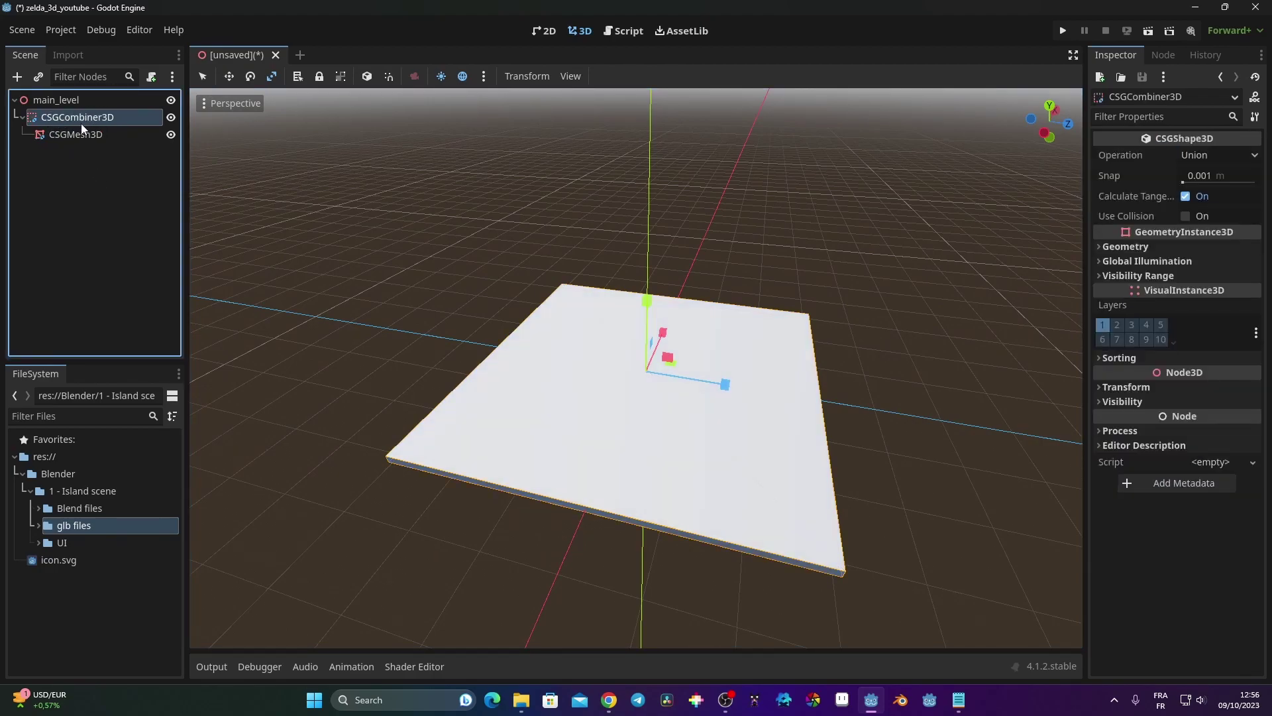
pyautogui.hotkey('ctrl', 'a')
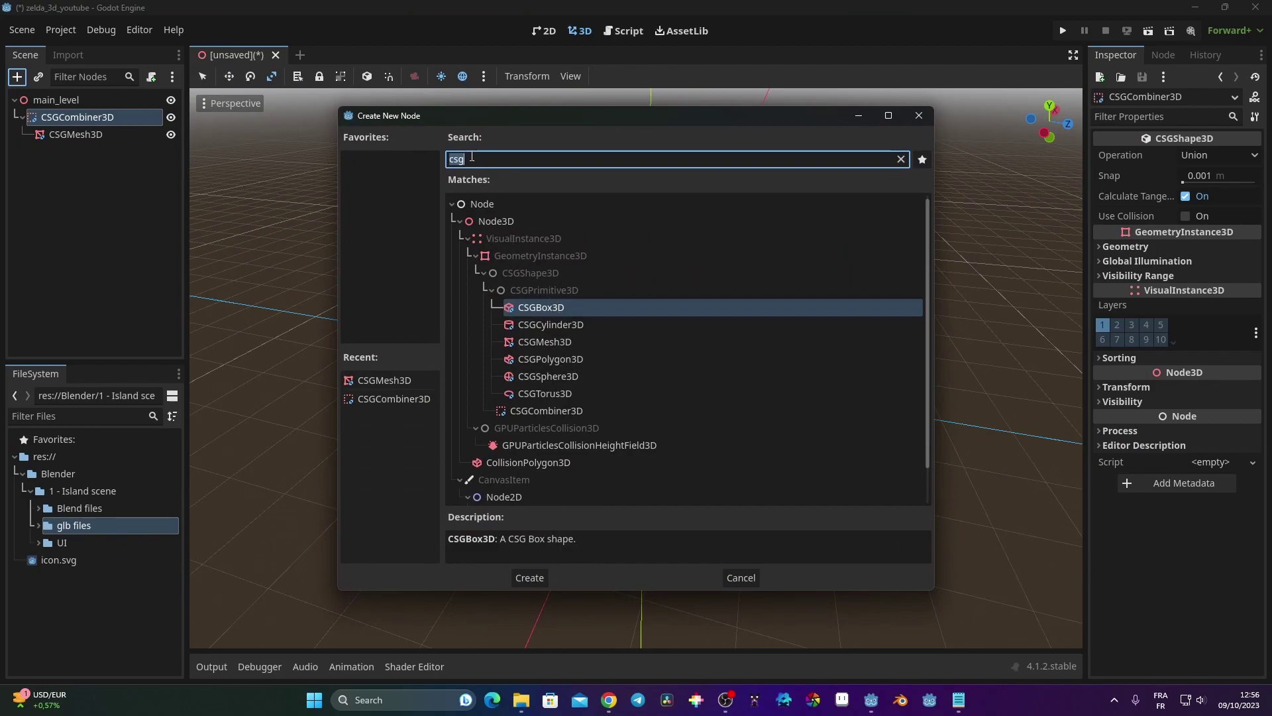
pyautogui.press('End')
pyautogui.click(565, 339)
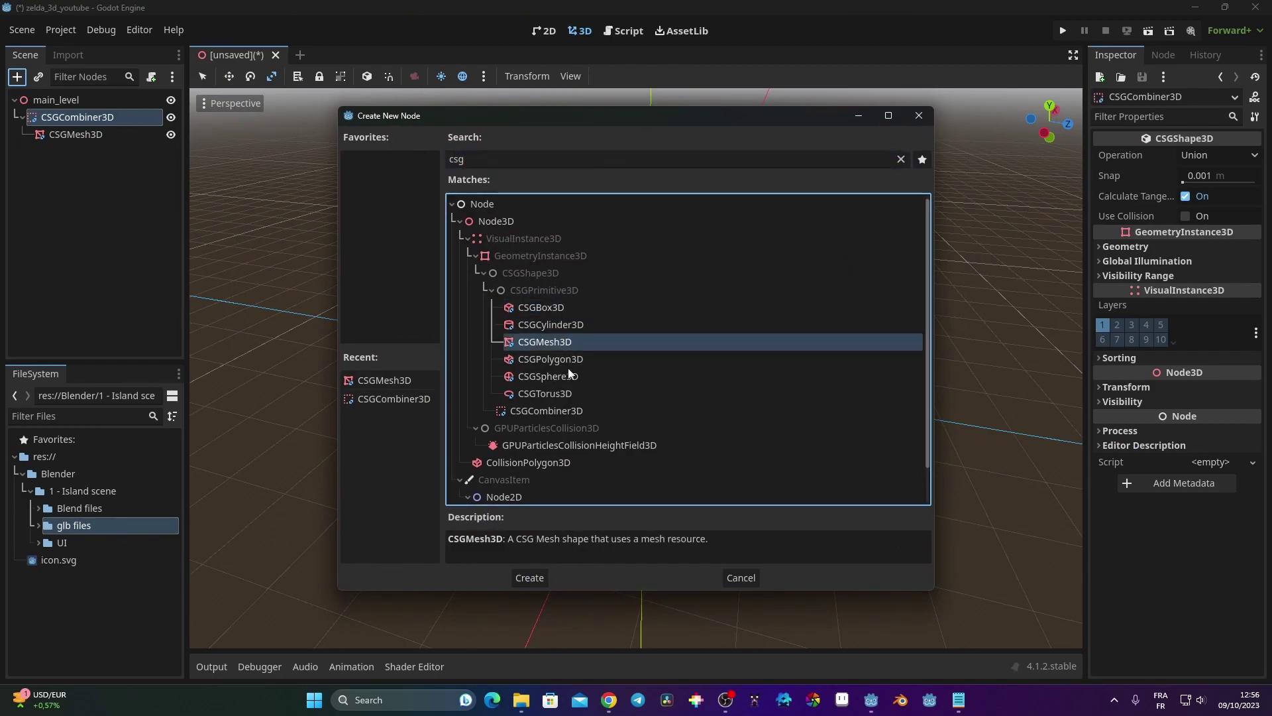
pyautogui.click(529, 579)
# - Assign a new CylinderMesh to the mesh property of the CSGMesh3D2 node
pyautogui.scroll(5, 677, 440)
pyautogui.moveTo(677, 439); pyautogui.dragTo(674, 327, button='middle')
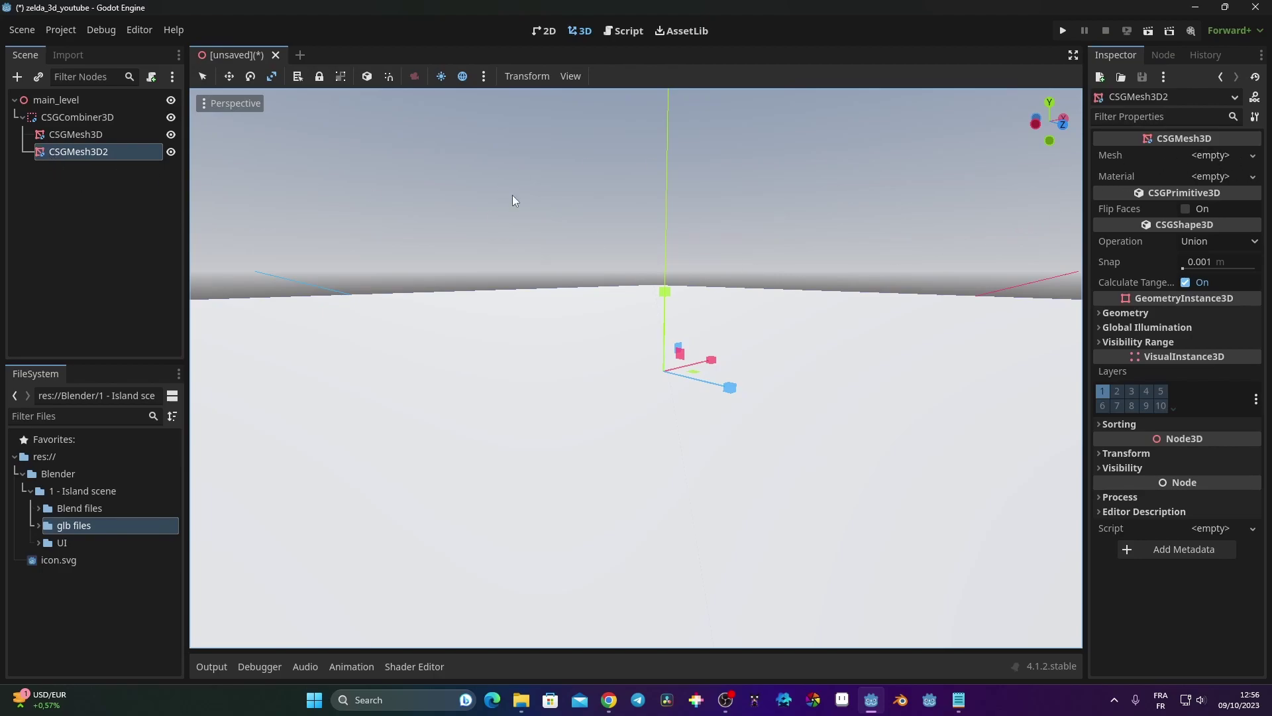
pyautogui.click(1211, 155)
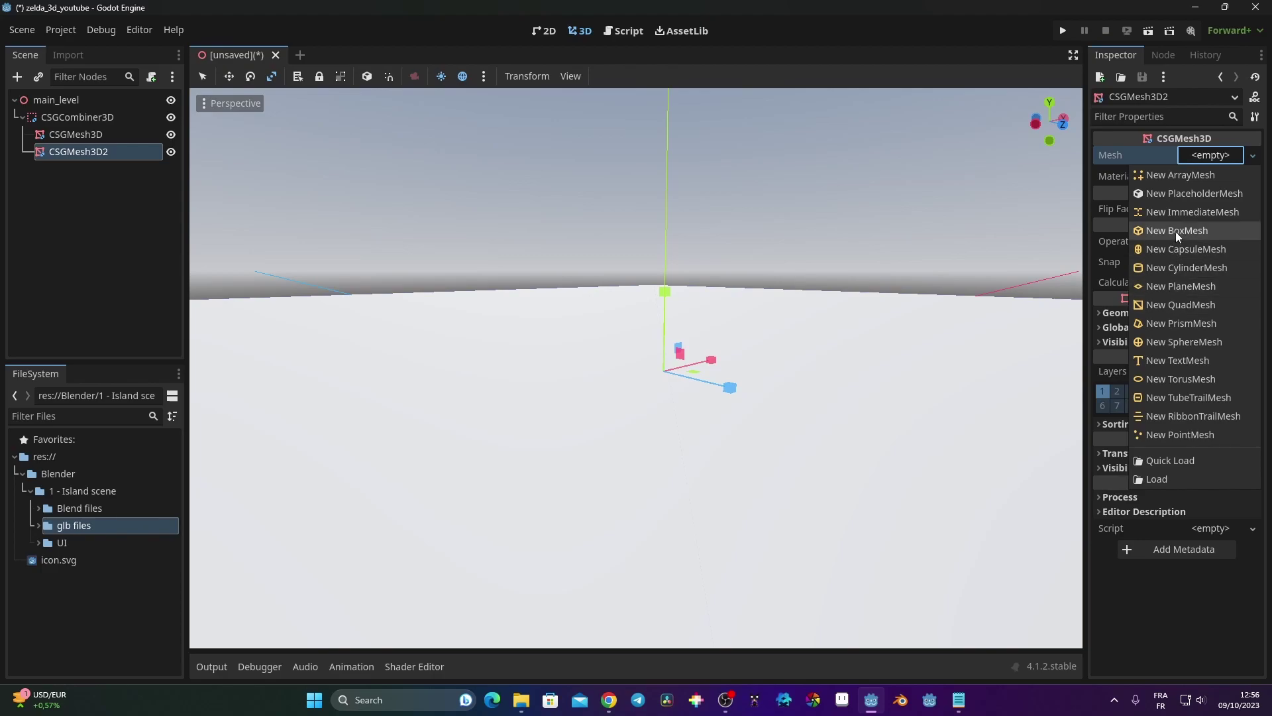
pyautogui.click(1194, 267)
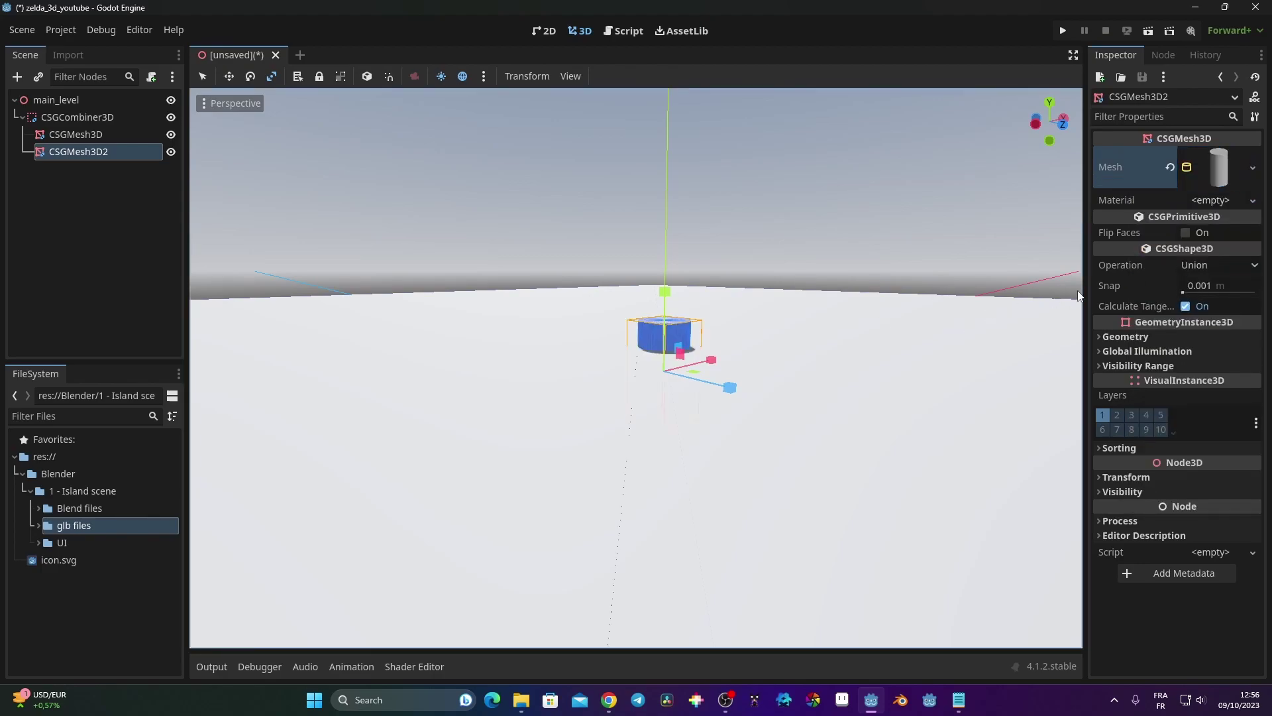
# - Set the CylinderMesh's top radius to 5 m, bottom radius to 5 m and height to 6 m
pyautogui.click(1224, 175)
pyautogui.click(1215, 299)
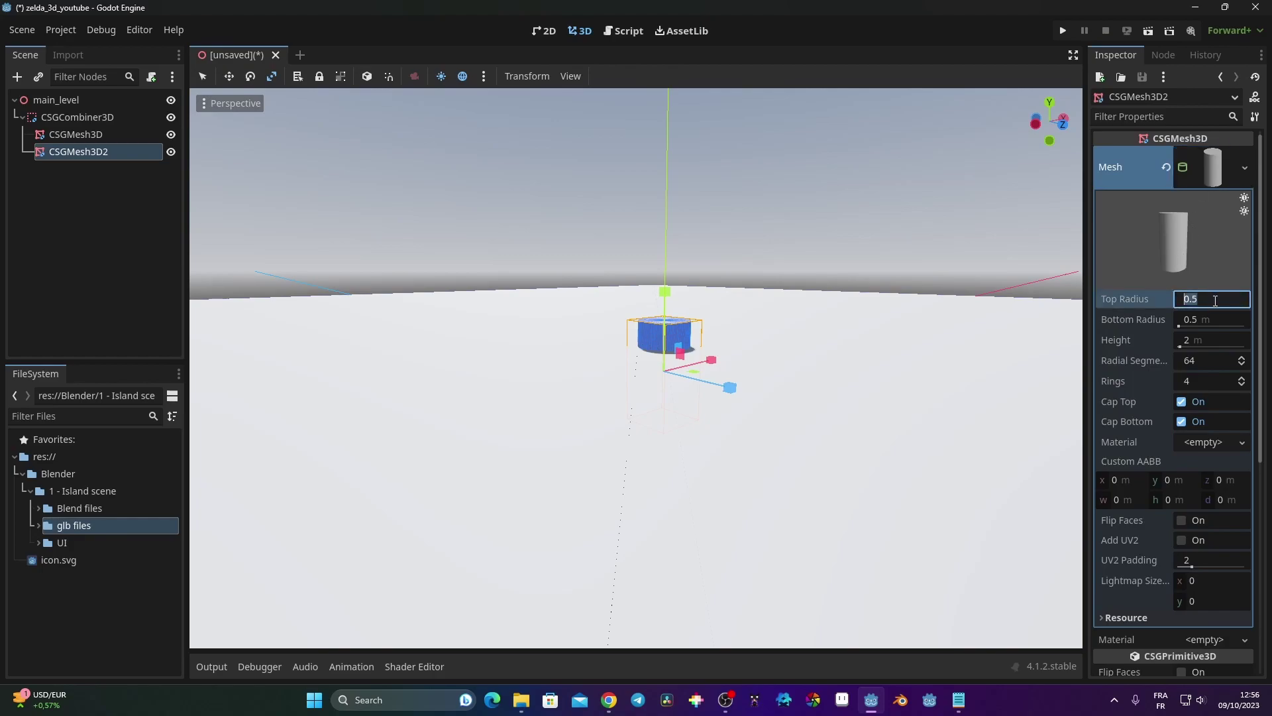
pyautogui.write('5')
pyautogui.press('Tab')
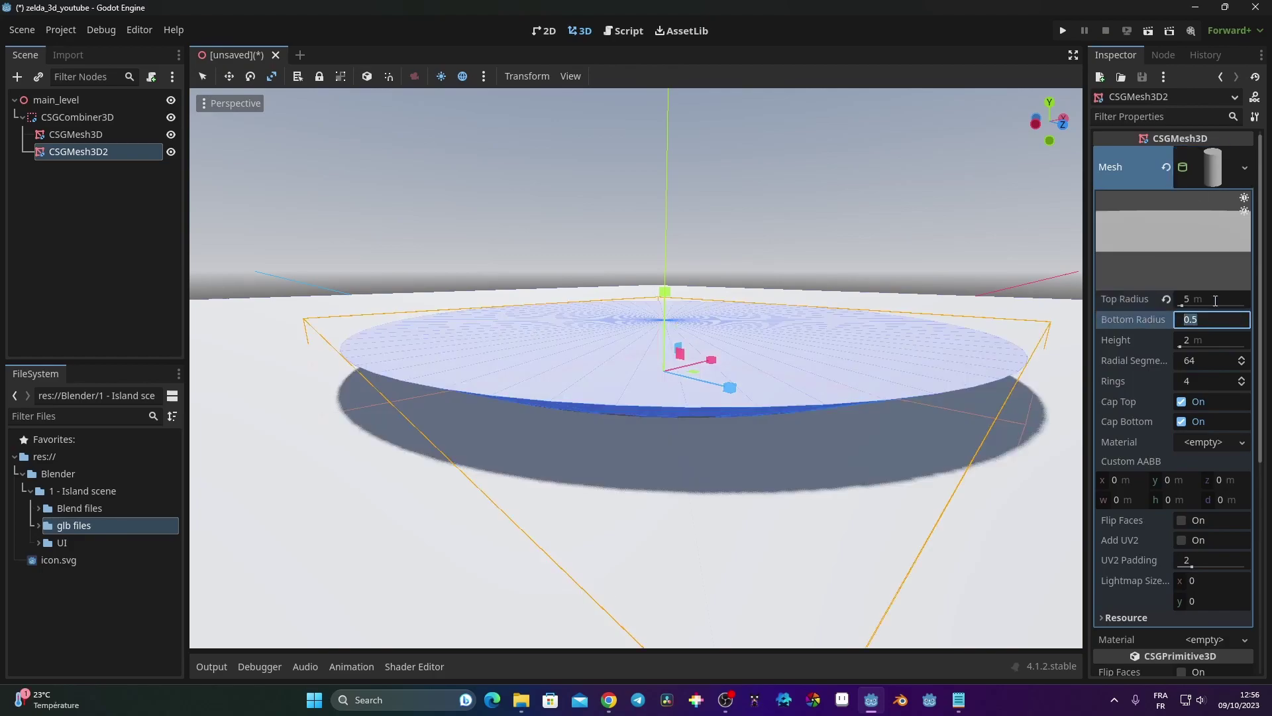
pyautogui.press('Tab')
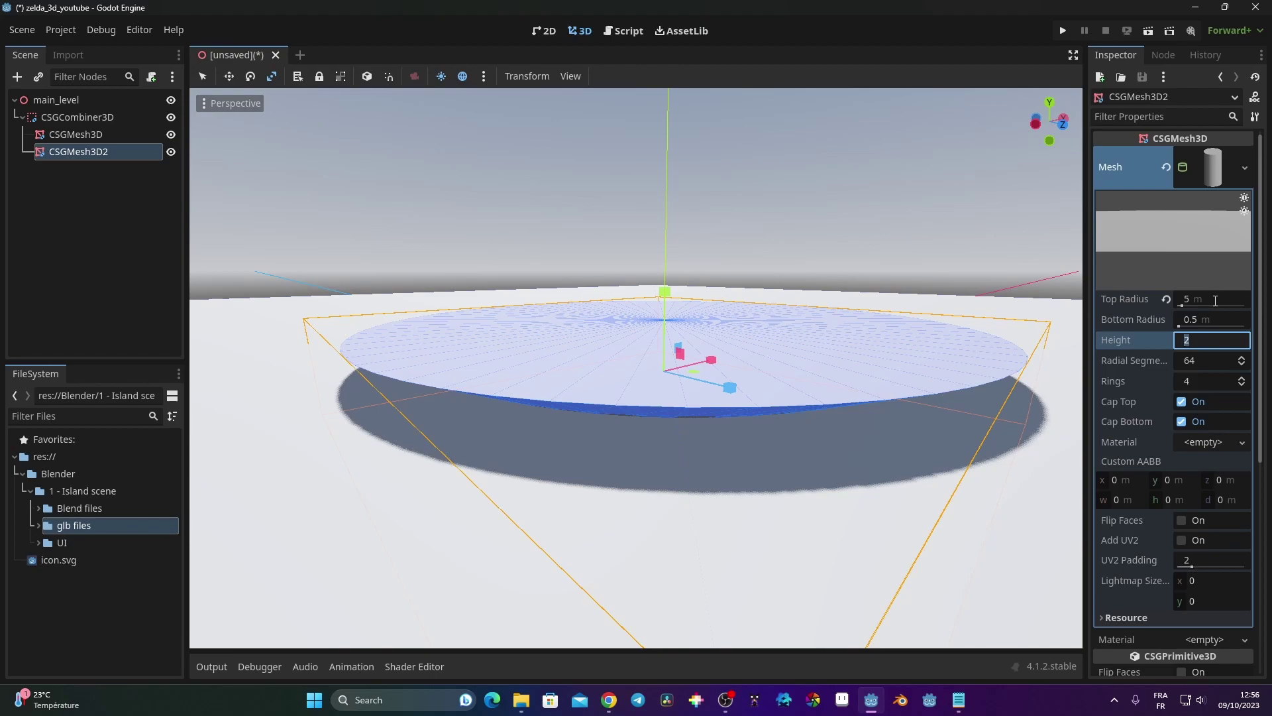
pyautogui.write('6')
pyautogui.press('Tab')
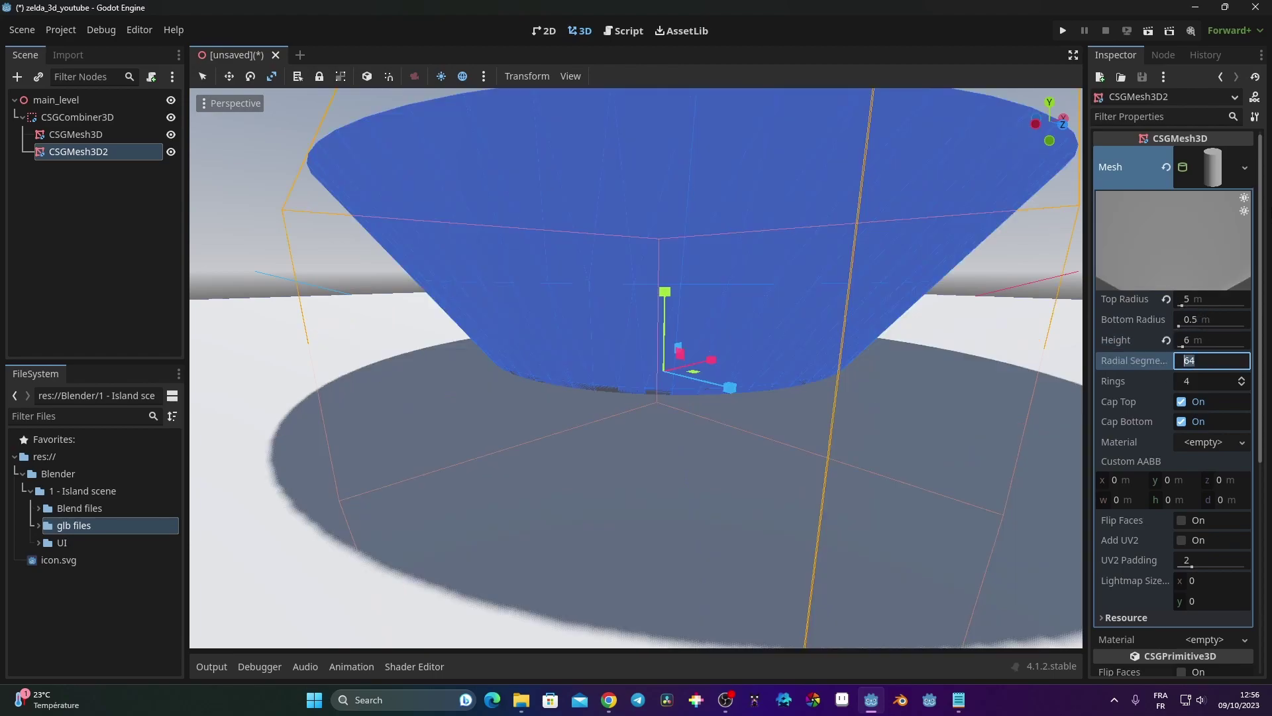
pyautogui.click(1224, 314)
pyautogui.write('5')
pyautogui.press('Return')
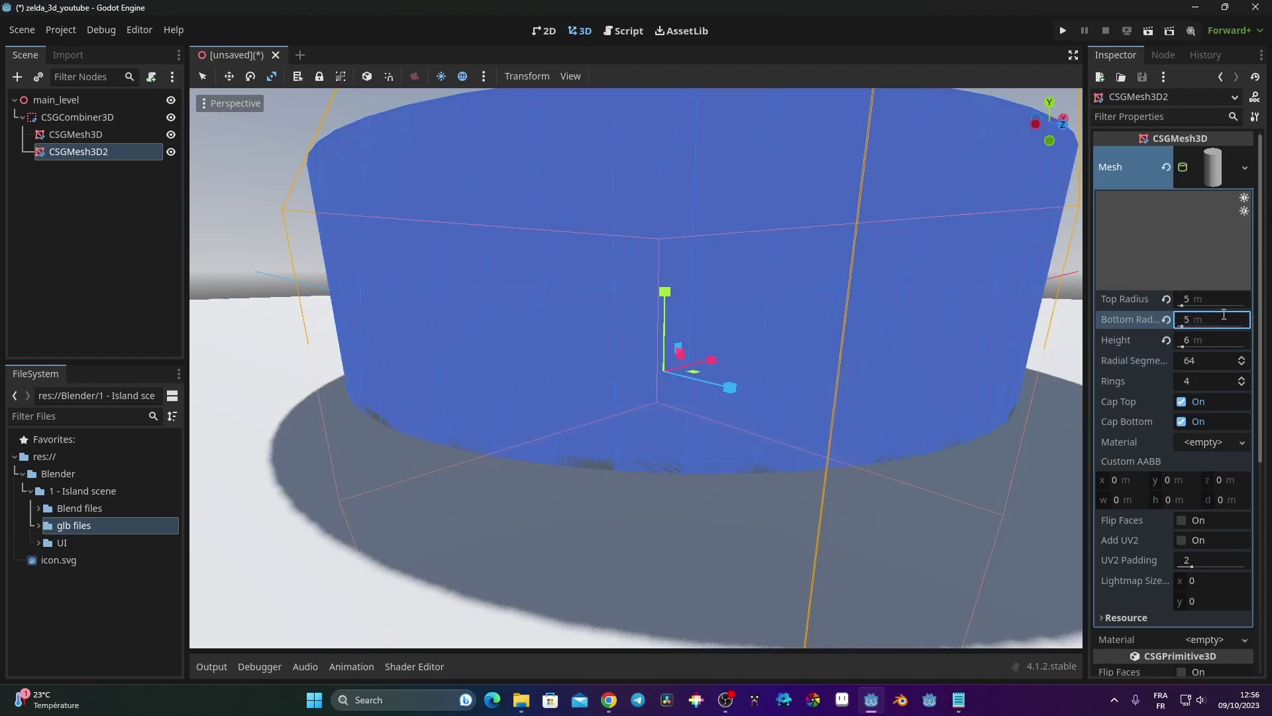
pyautogui.scroll(-10, 458, 281)
pyautogui.moveTo(478, 259); pyautogui.dragTo(575, 319, button='middle')
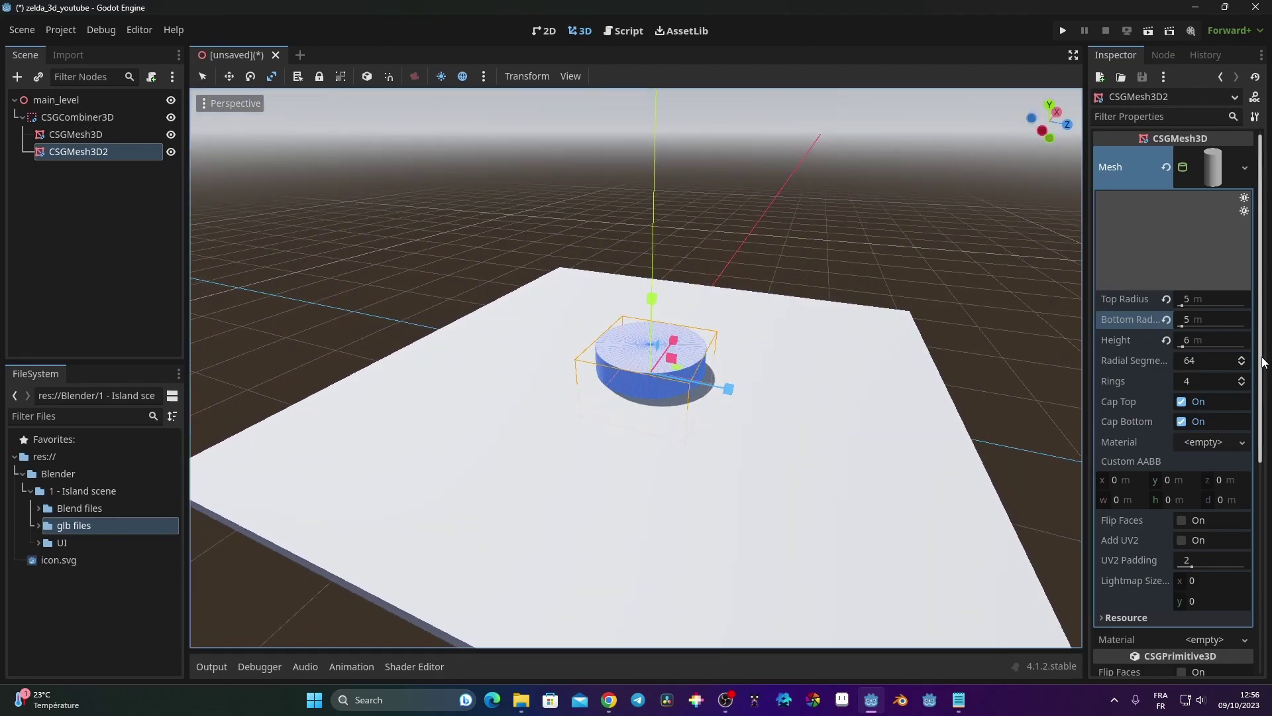
# - Compare the floor and cylinder nodes, and set the cylinder's CSG operation to Intersection
pyautogui.click(1211, 165)
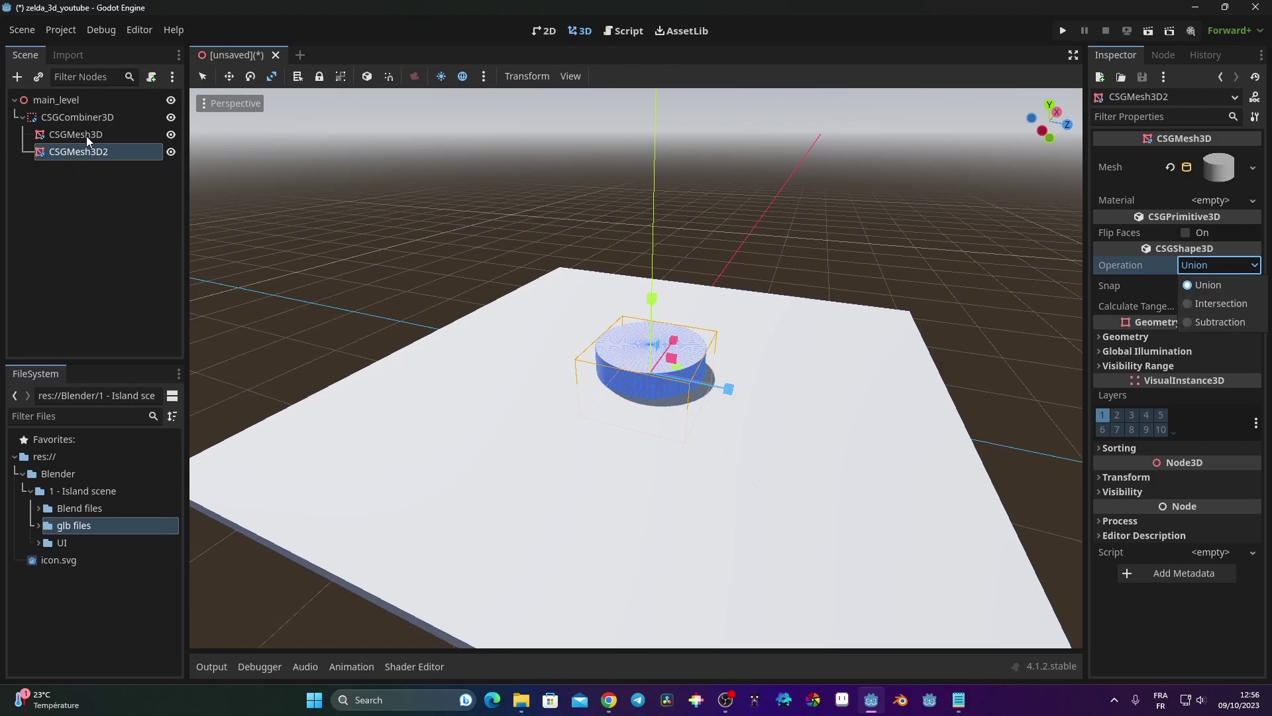
pyautogui.click(1195, 306)
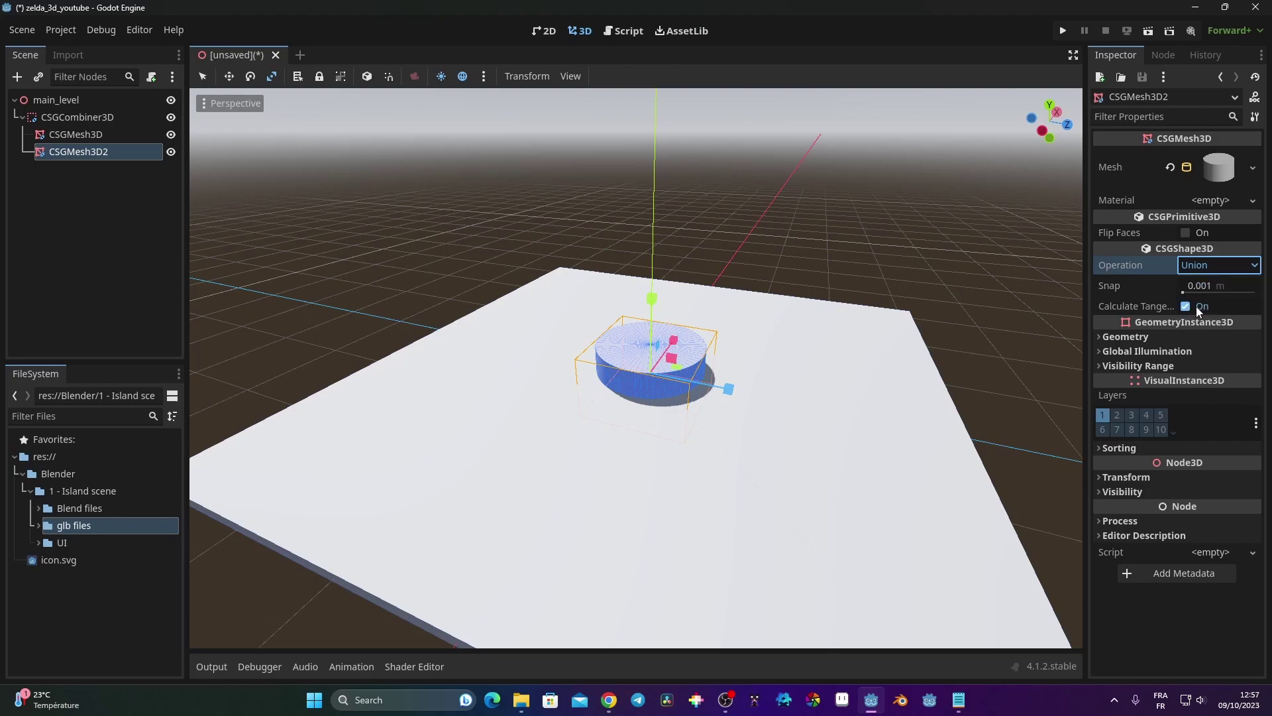
pyautogui.click(71, 134)
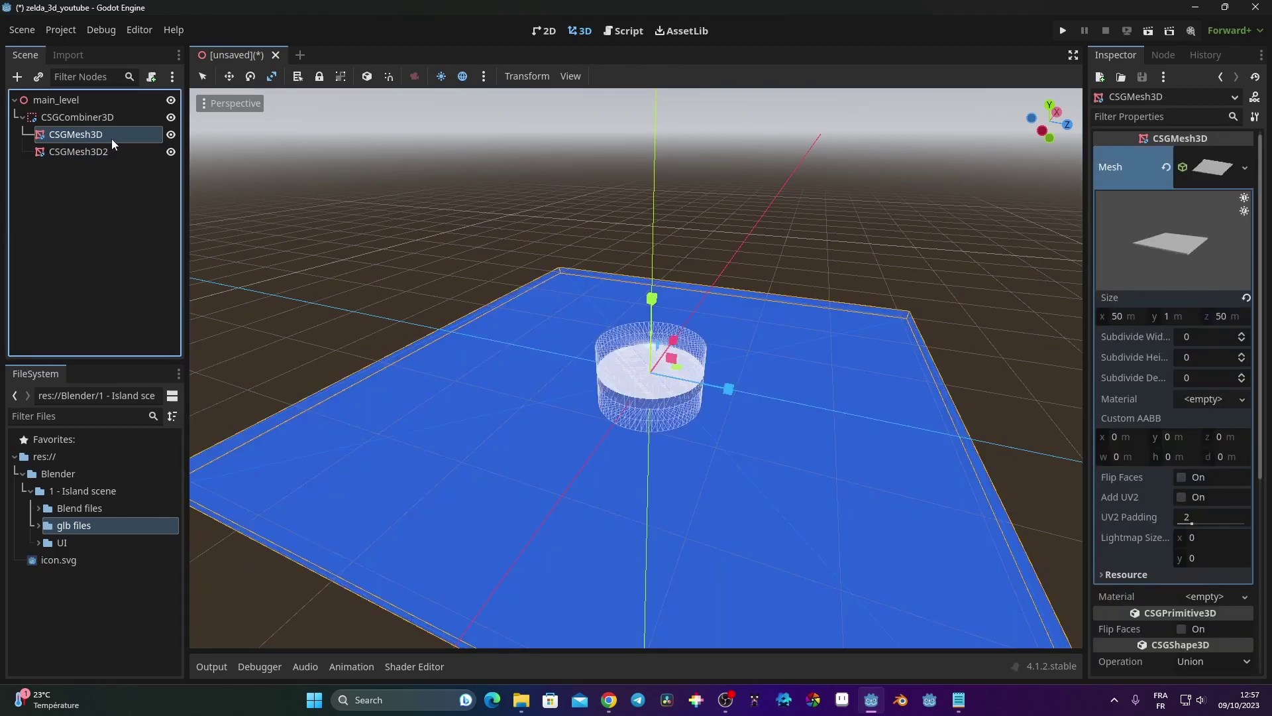
pyautogui.click(100, 152)
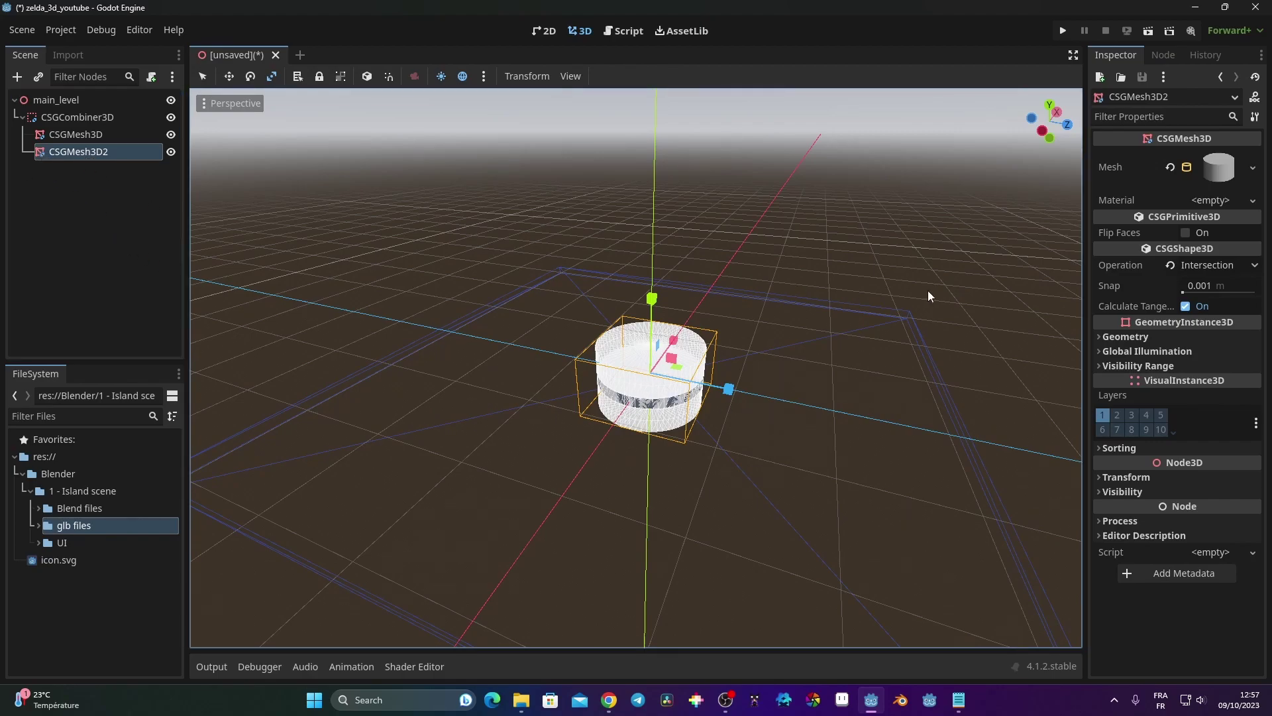
# - Set the cylinder's CSG operation to Subtraction to cut a round hole through the floor slab
pyautogui.click(1207, 265)
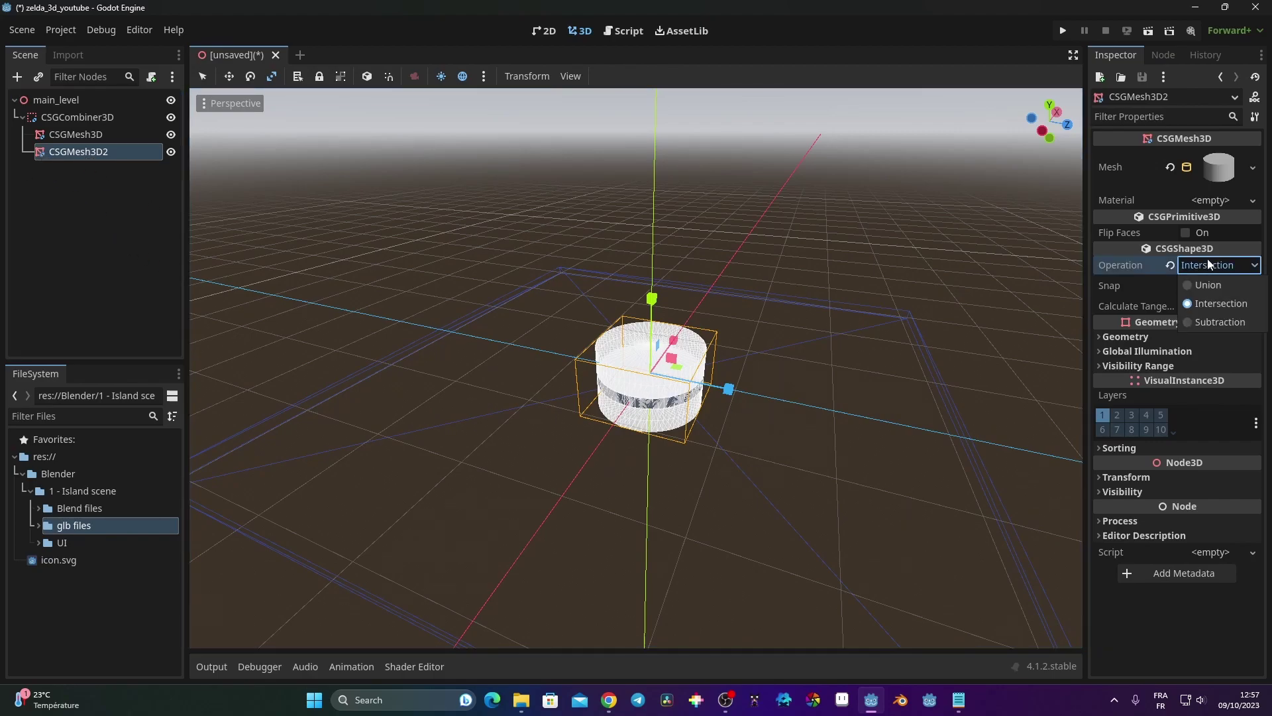
pyautogui.click(1230, 322)
pyautogui.scroll(3, 813, 472)
pyautogui.moveTo(813, 472); pyautogui.dragTo(787, 454, button='middle')
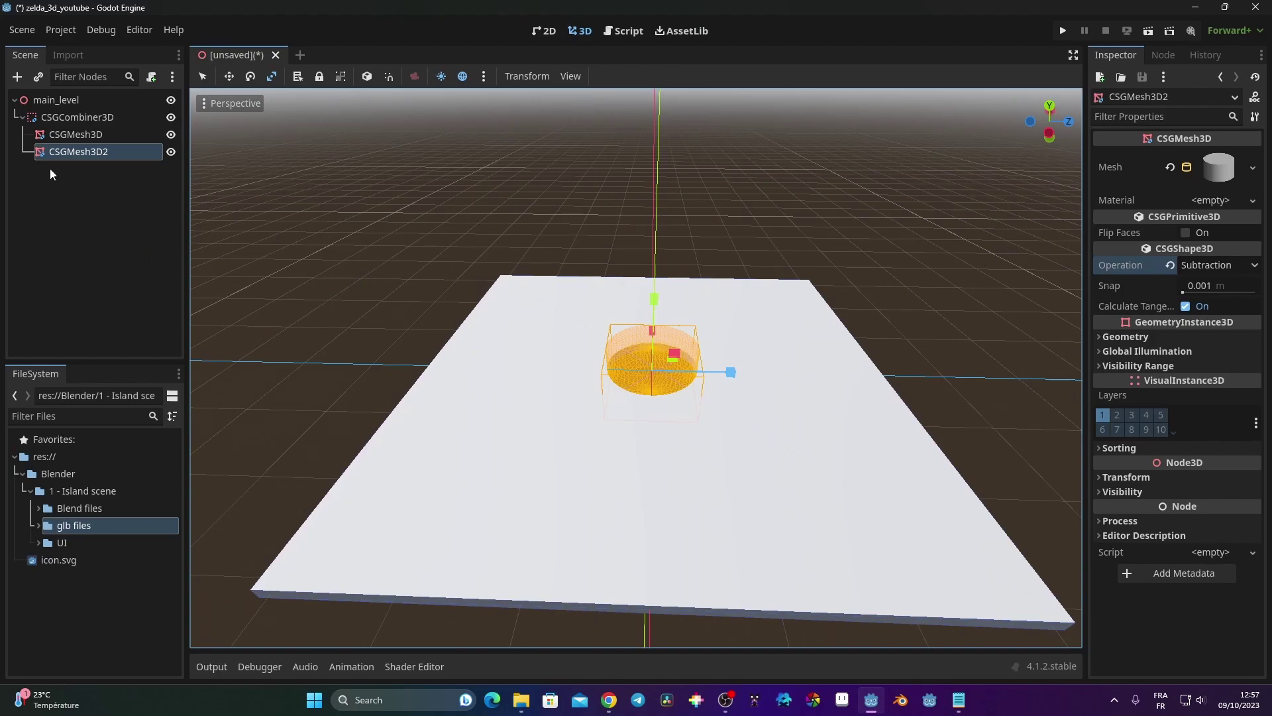
# - Delete the CSGMesh3D2 cylinder node from the scene
pyautogui.click(74, 157)
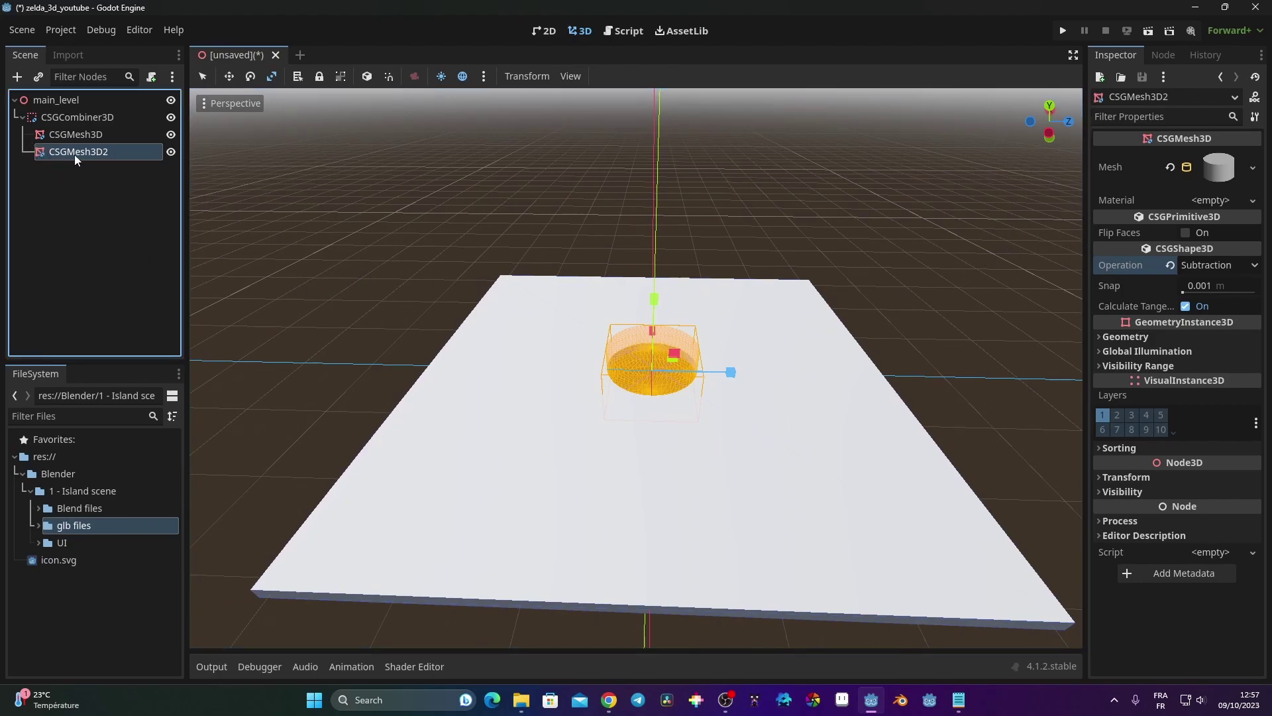
pyautogui.press('Delete')
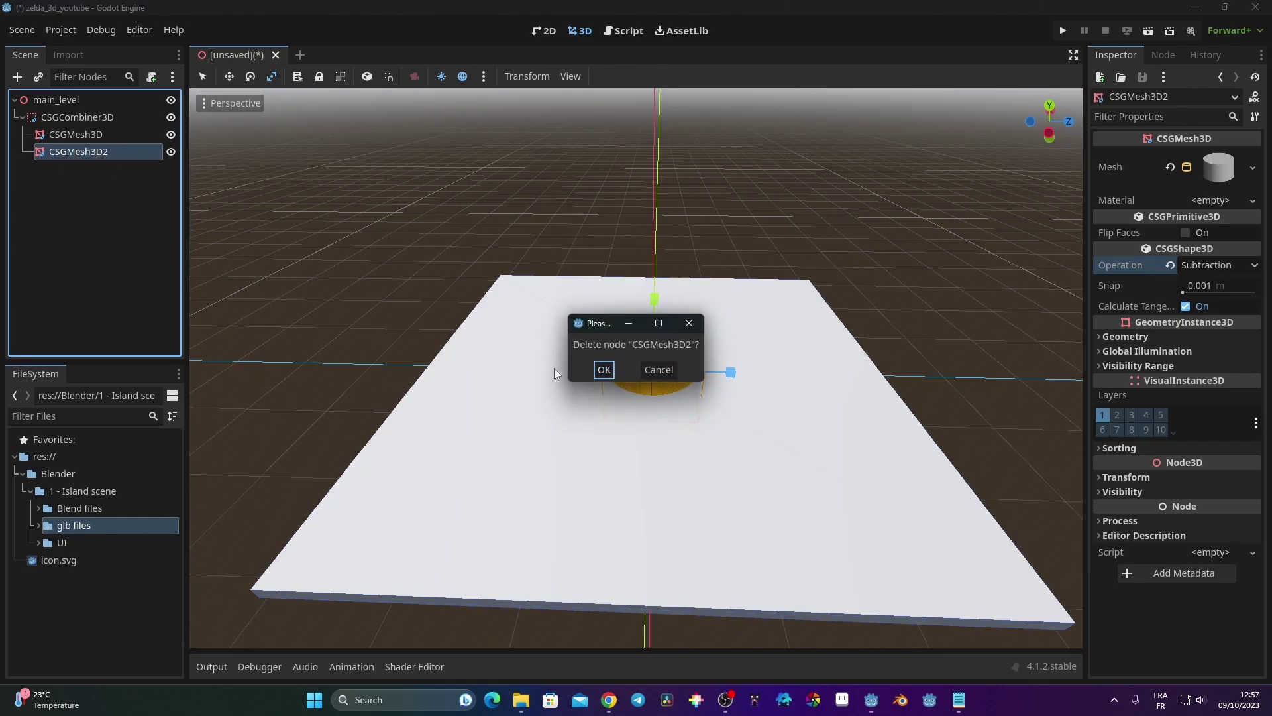
pyautogui.click(605, 364)
# - Assign a new StandardMaterial3D to the material property of the CSGMesh3D floor
pyautogui.click(97, 136)
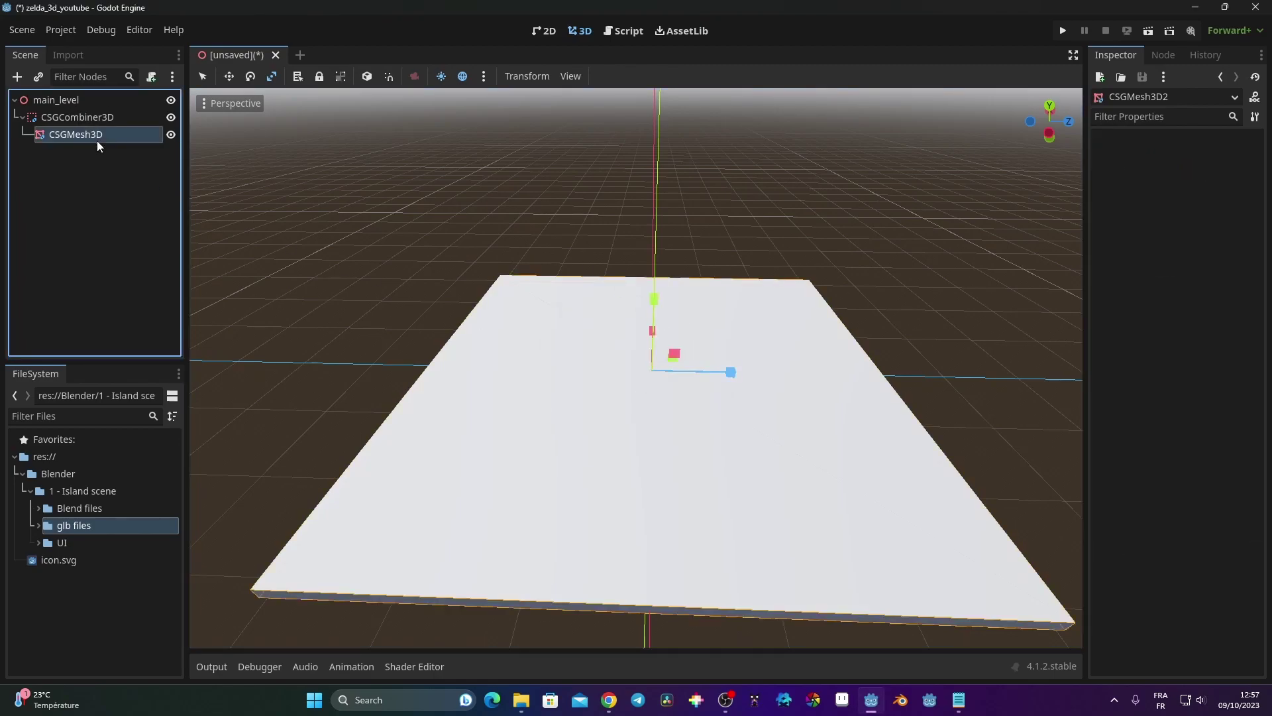
pyautogui.moveTo(229, 214); pyautogui.dragTo(698, 399, button='middle')
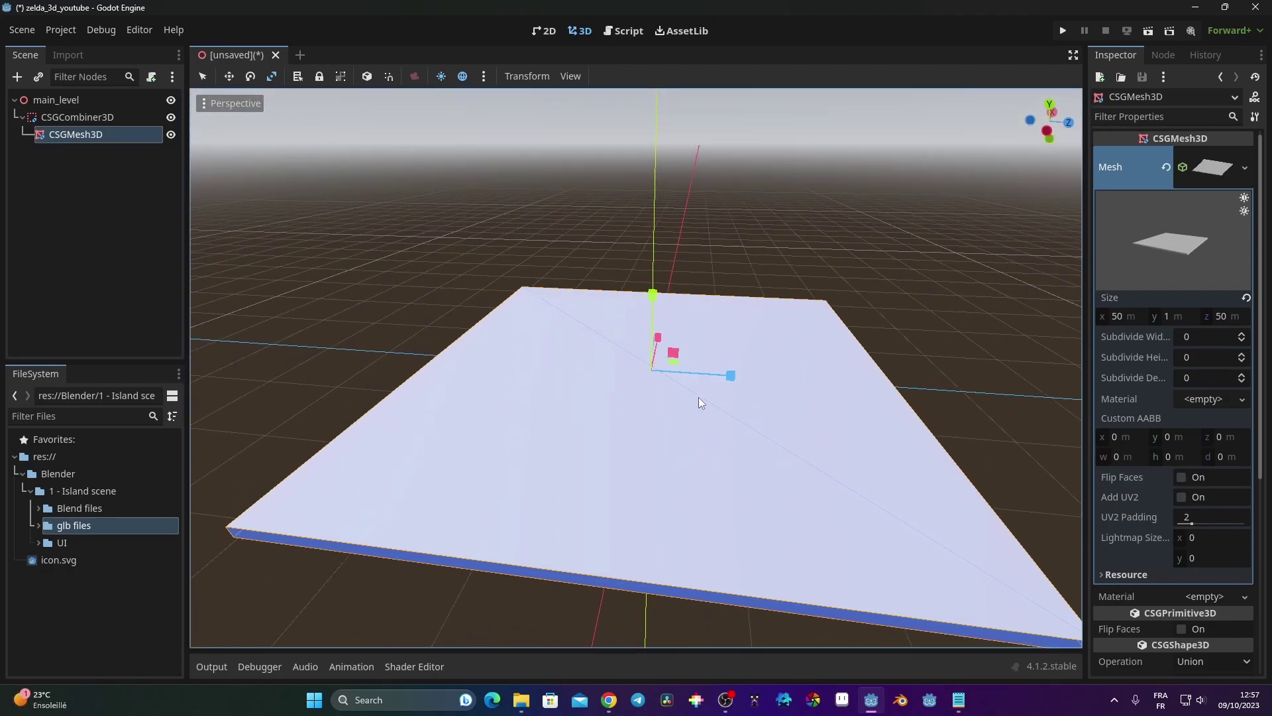
pyautogui.click(1217, 174)
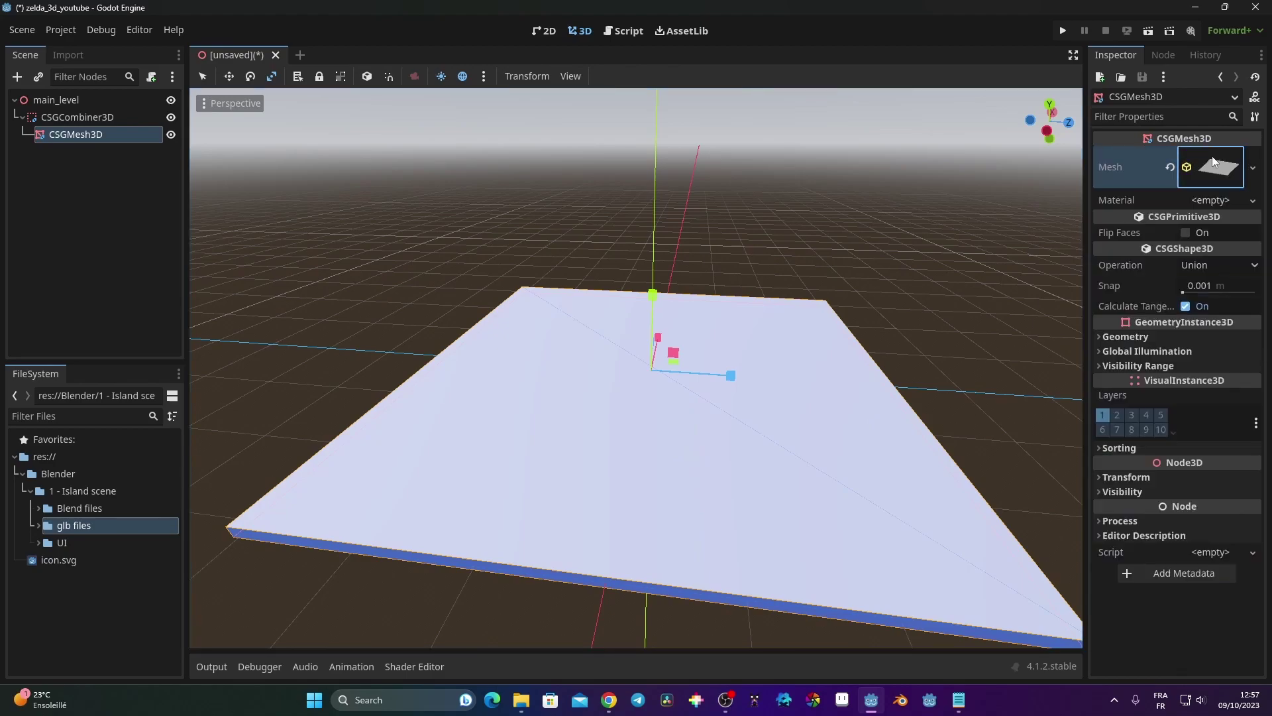
pyautogui.click(1222, 201)
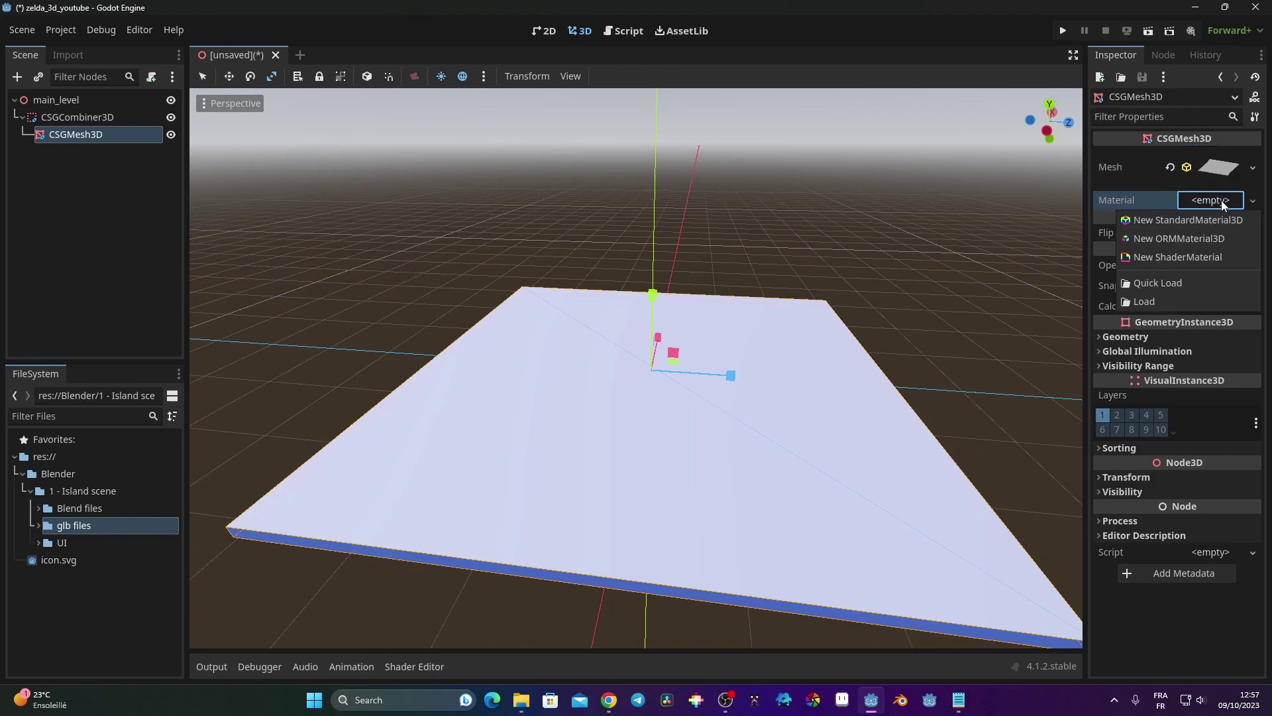
pyautogui.click(1183, 222)
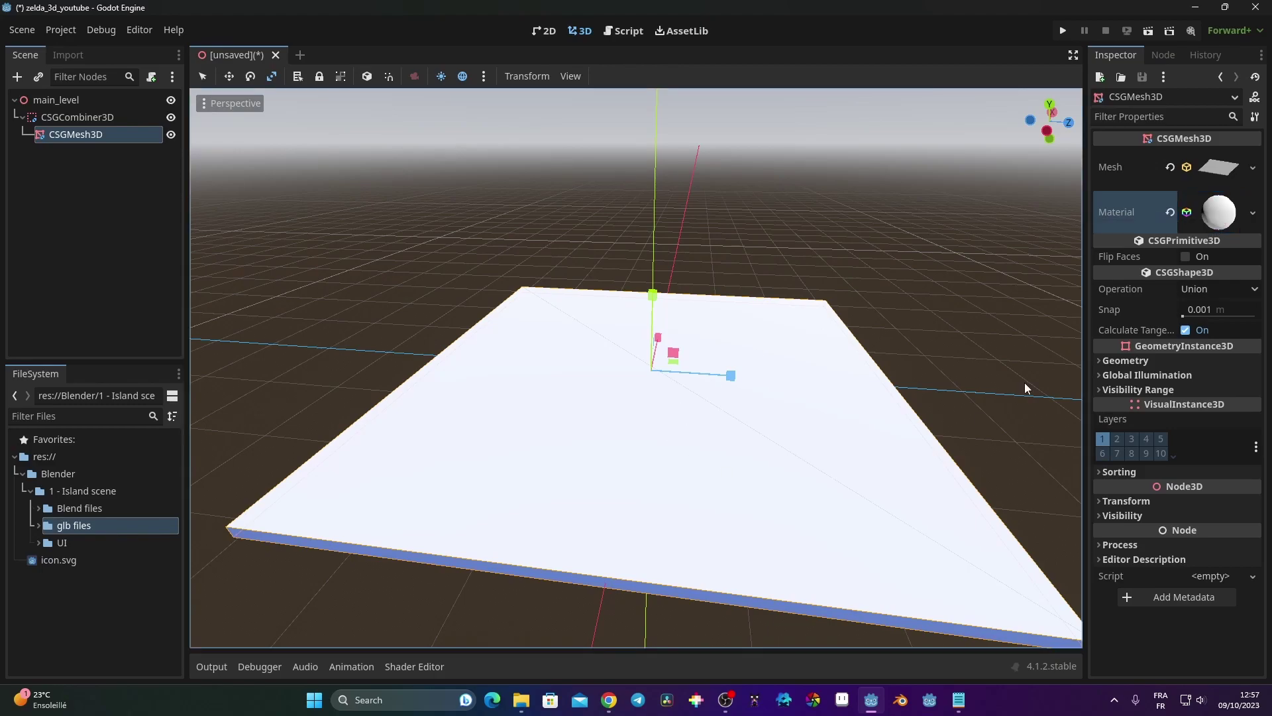
# - Set the floor material's albedo color to green, hex 288369
pyautogui.click(1215, 215)
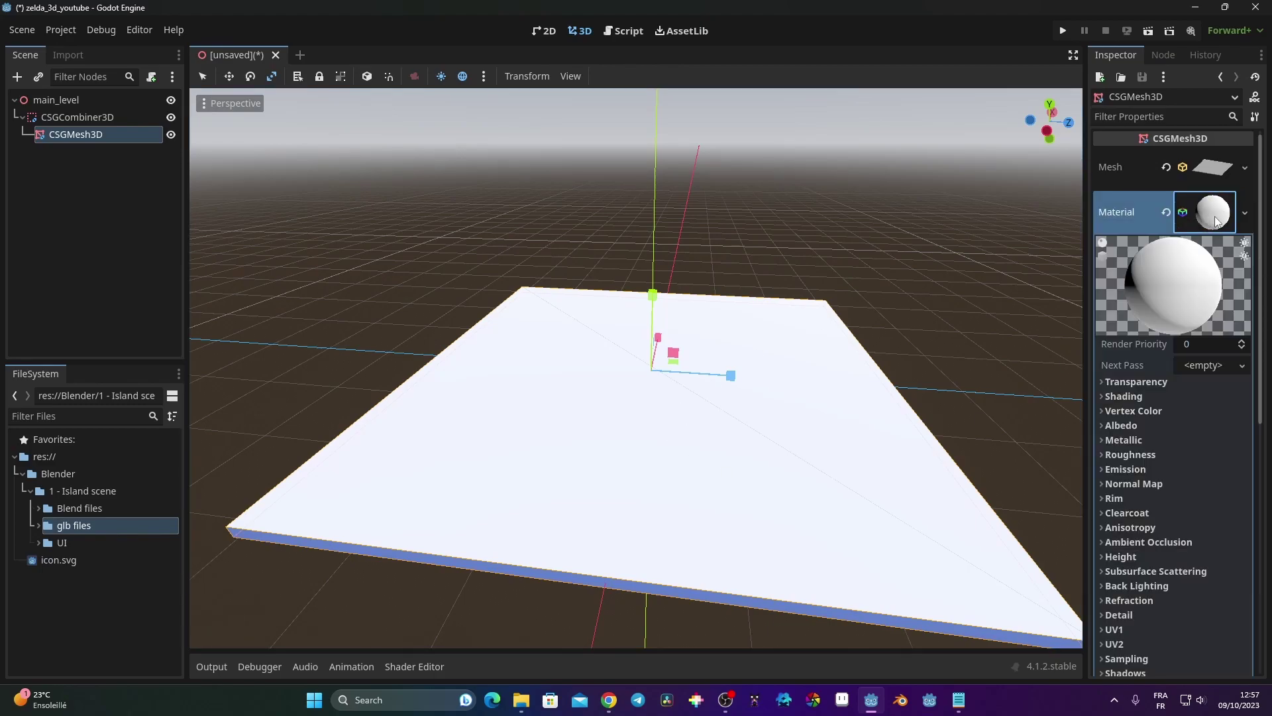
pyautogui.click(1145, 427)
pyautogui.click(1215, 442)
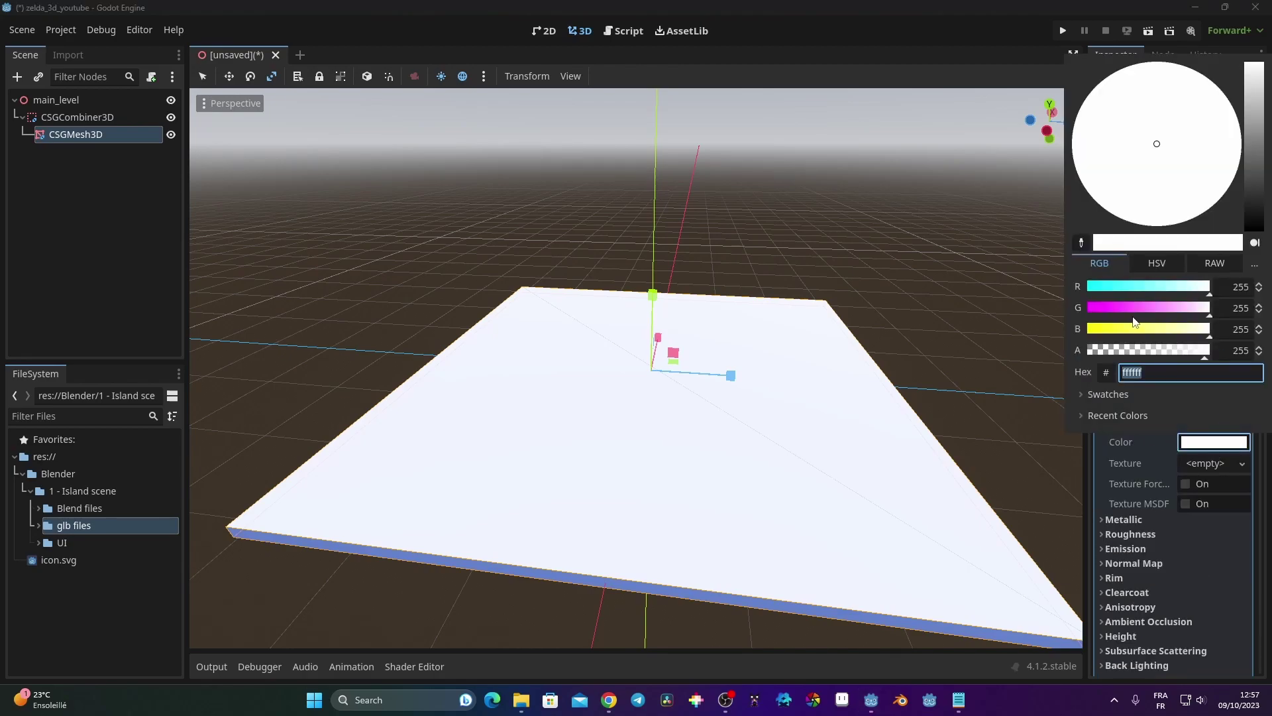
pyautogui.click(1131, 464)
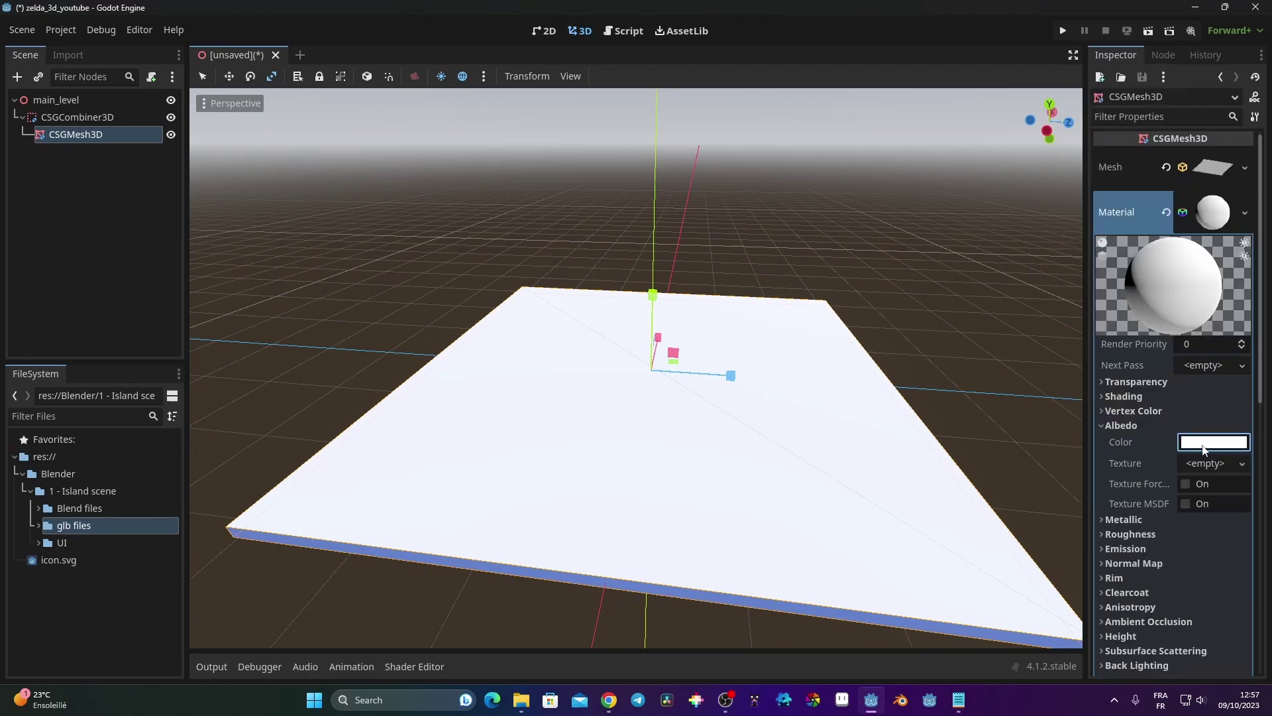
pyautogui.click(1213, 442)
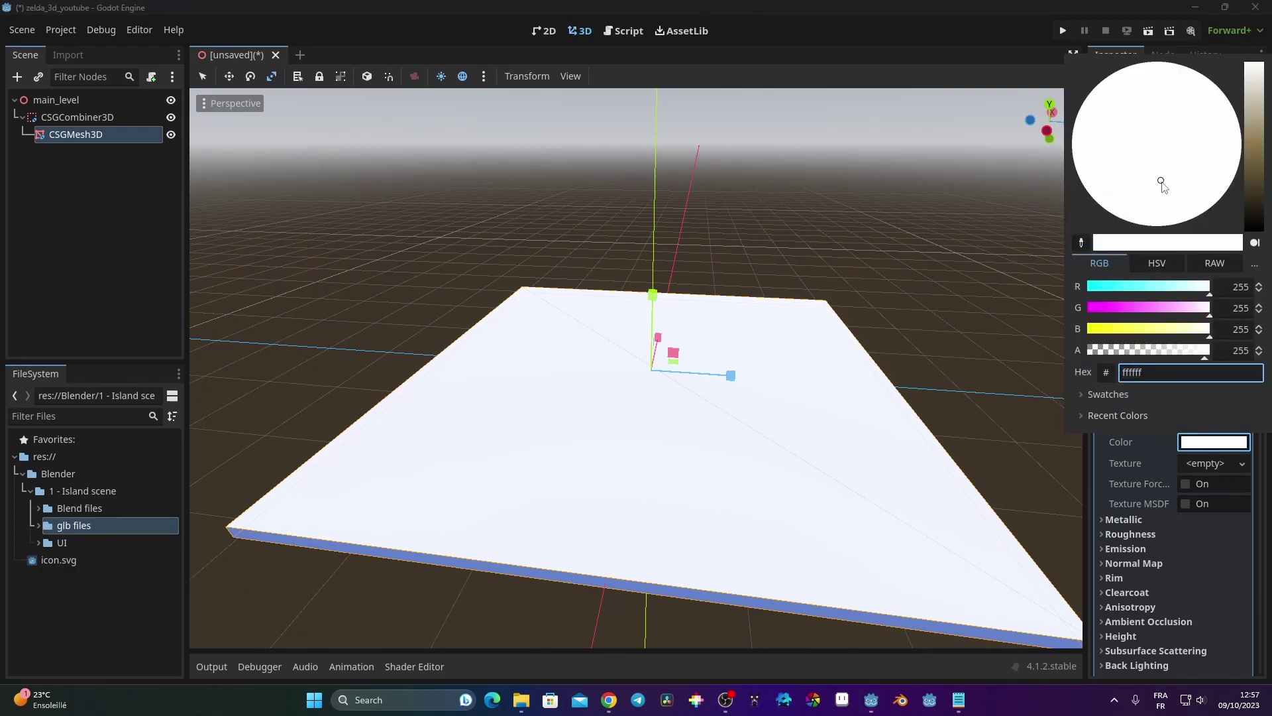
pyautogui.click(1167, 308)
pyautogui.click(1136, 286)
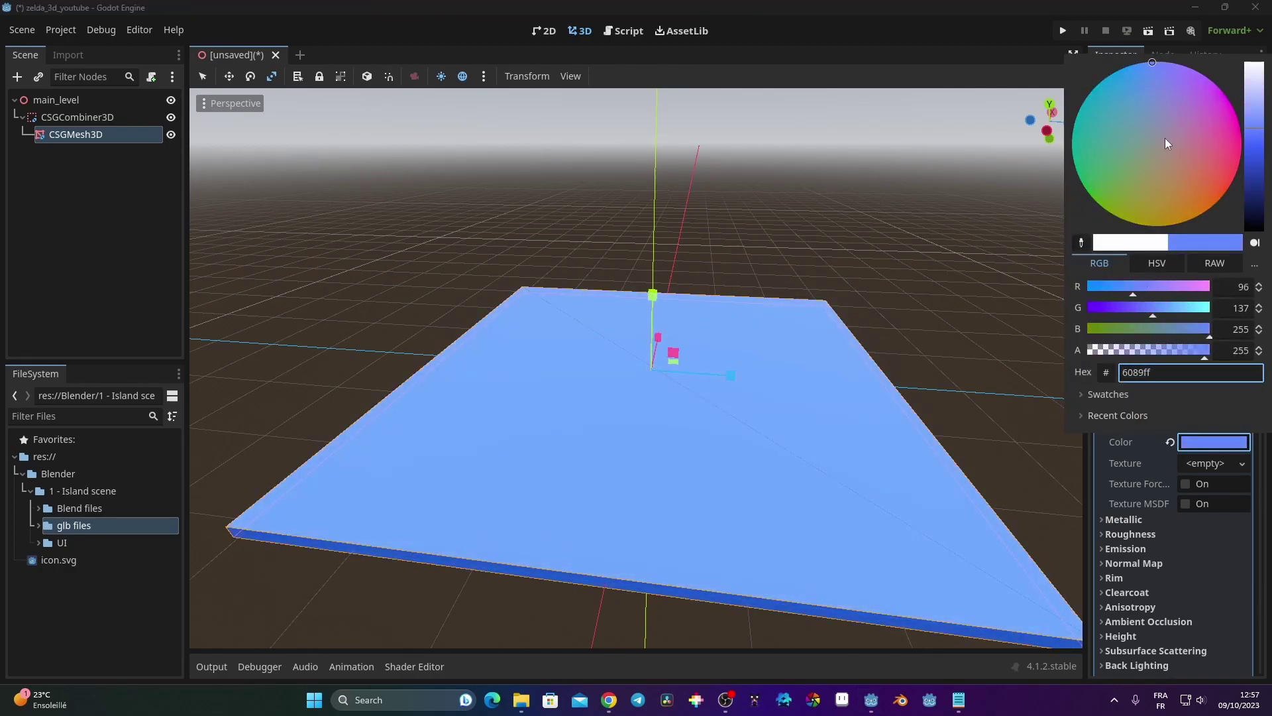
pyautogui.moveTo(1165, 138); pyautogui.dragTo(1088, 156)
pyautogui.moveTo(1253, 121); pyautogui.dragTo(1257, 168)
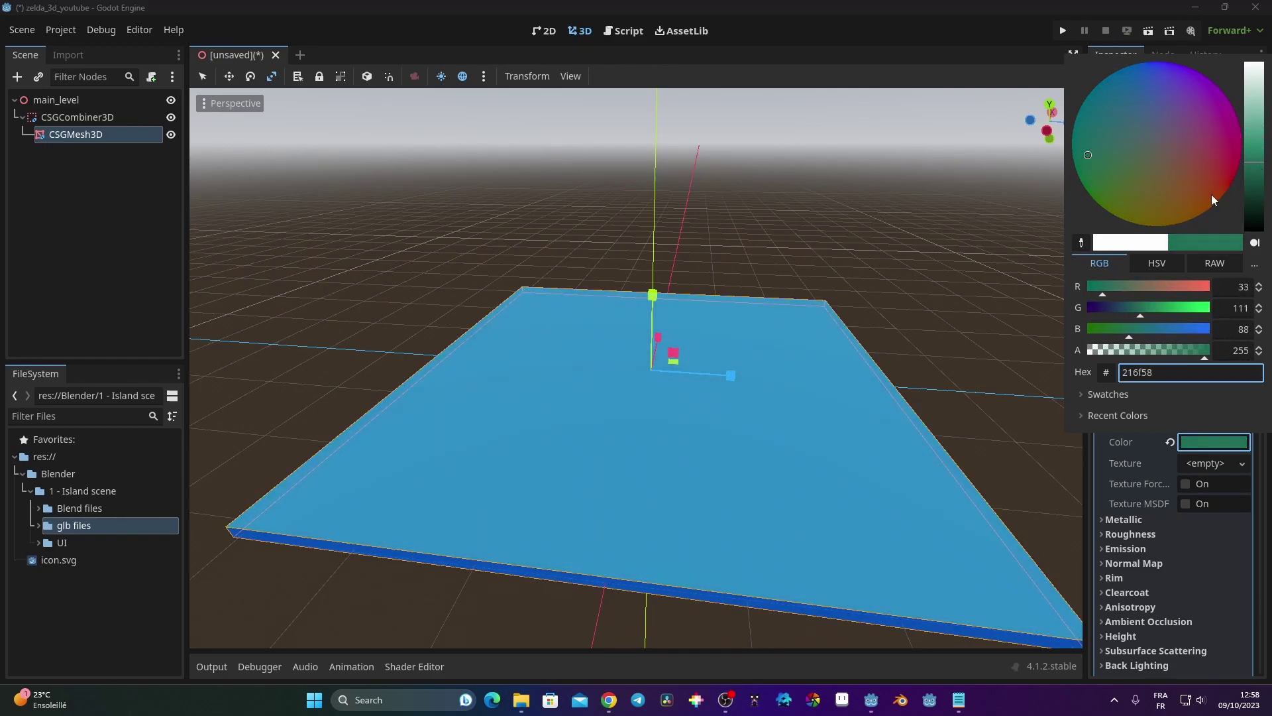
pyautogui.click(1255, 155)
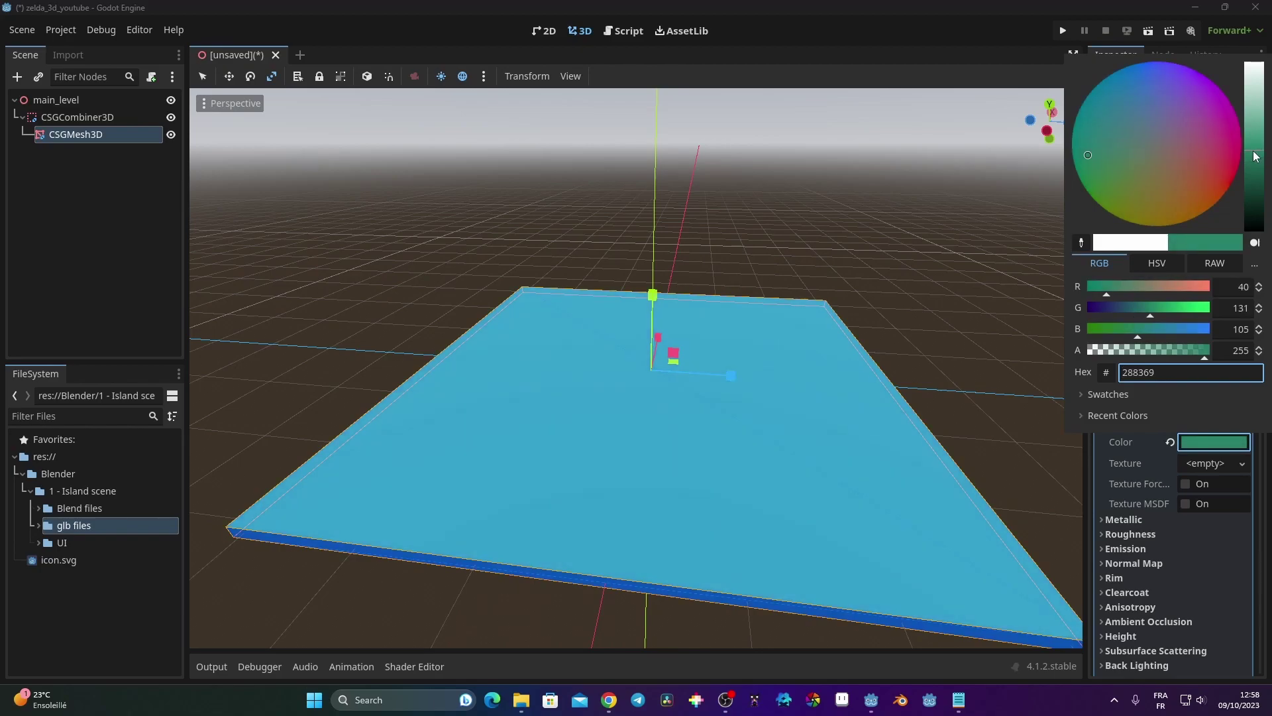
pyautogui.click(943, 242)
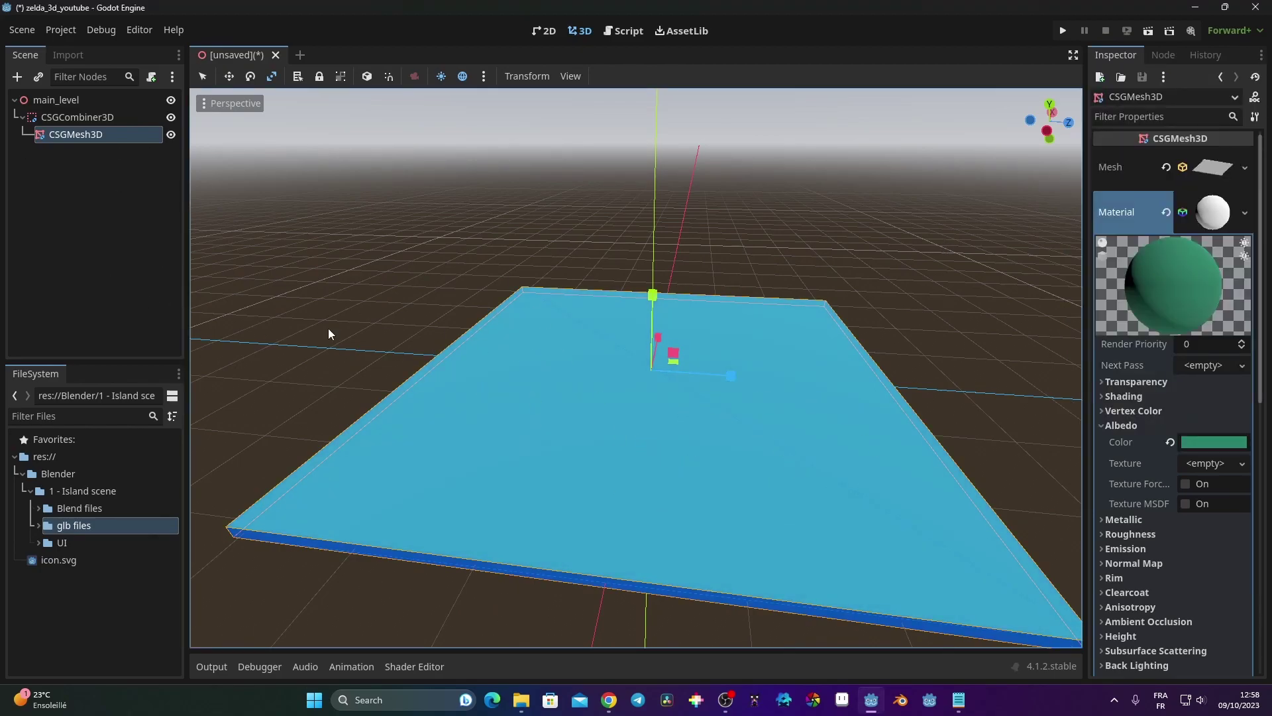
# - View the colored floor without its selection highlight, and reselect the CSGMesh3D node
pyautogui.click(152, 199)
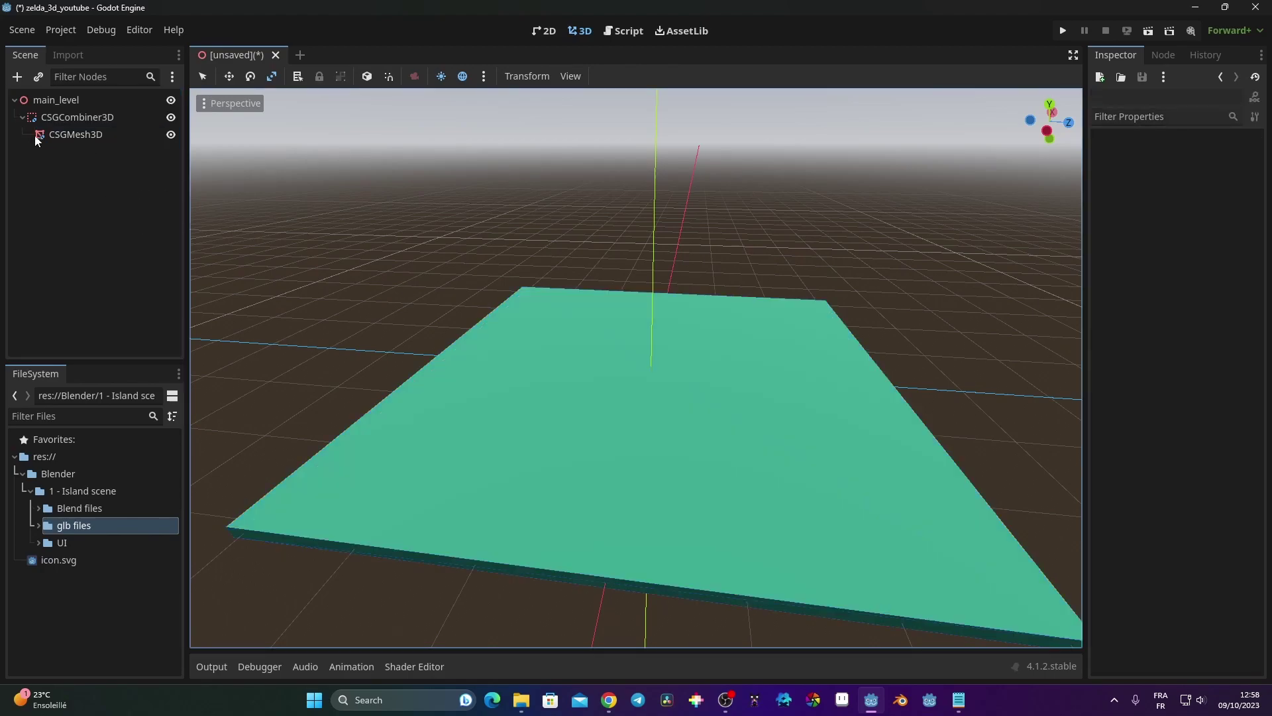
pyautogui.moveTo(722, 487)
pyautogui.mouseDown(button='middle')
pyautogui.moveTo(804, 400)
pyautogui.moveTo(730, 352)
pyautogui.moveTo(742, 514)
pyautogui.moveTo(736, 494)
pyautogui.mouseUp(button='middle')
pyautogui.click(119, 135)
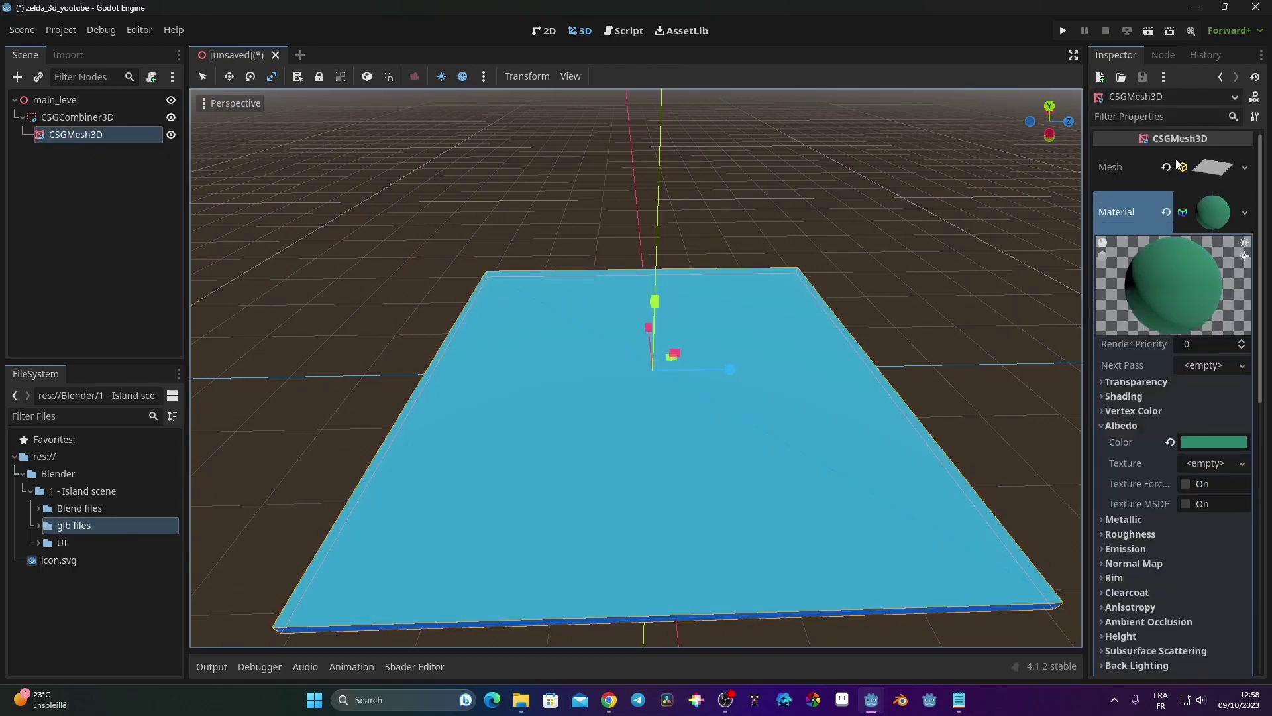
# - Enable Use Collision on the CSGCombiner3D node
pyautogui.click(1207, 209)
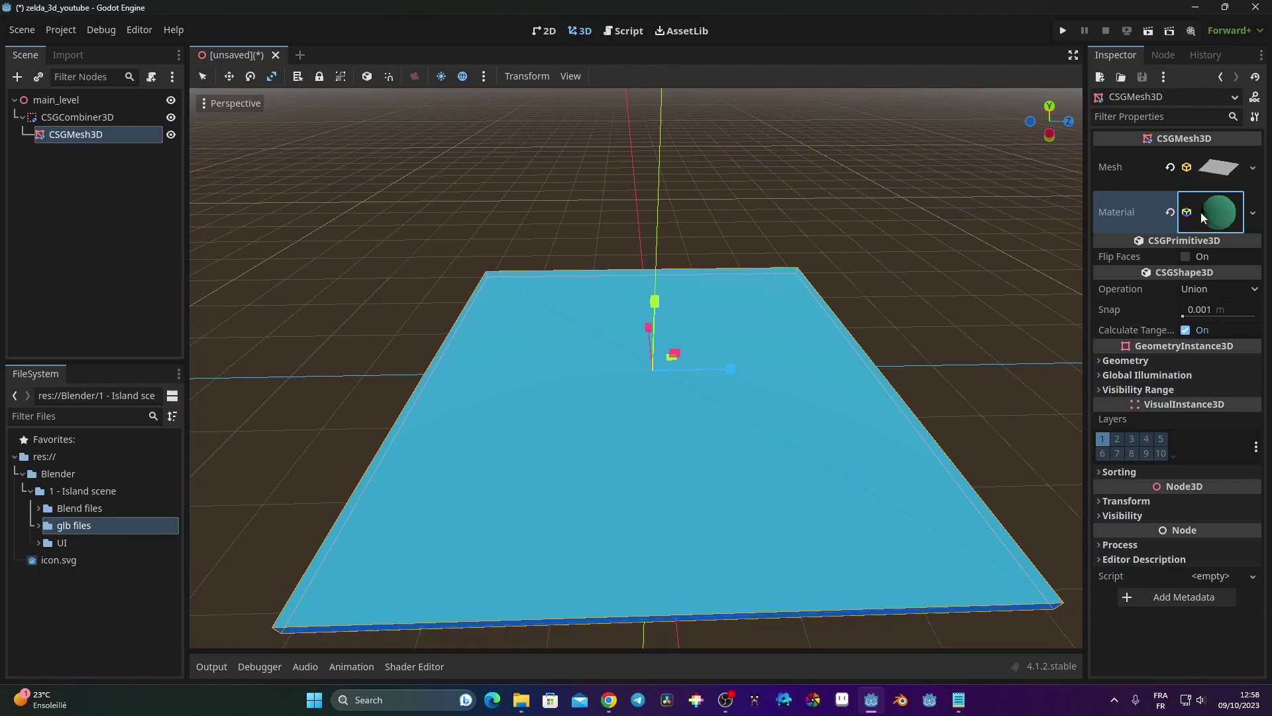
pyautogui.click(81, 118)
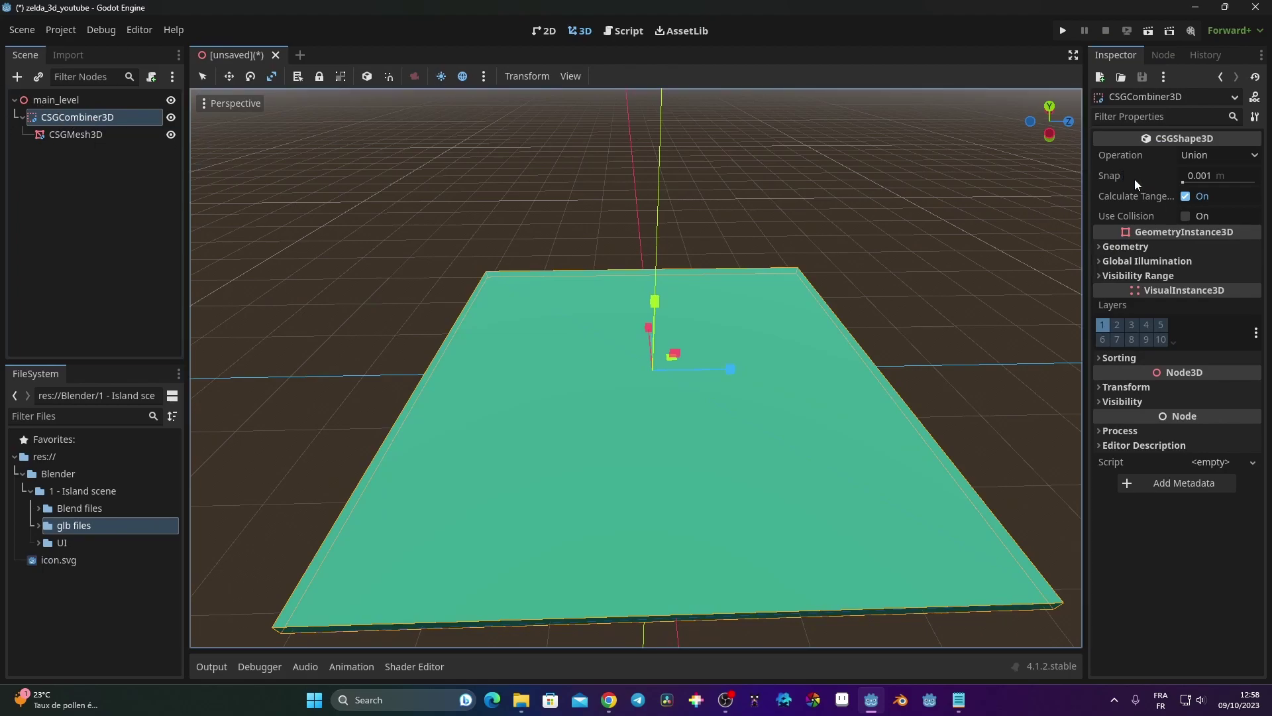
pyautogui.click(1185, 216)
pyautogui.moveTo(535, 428); pyautogui.dragTo(214, 197, button='middle')
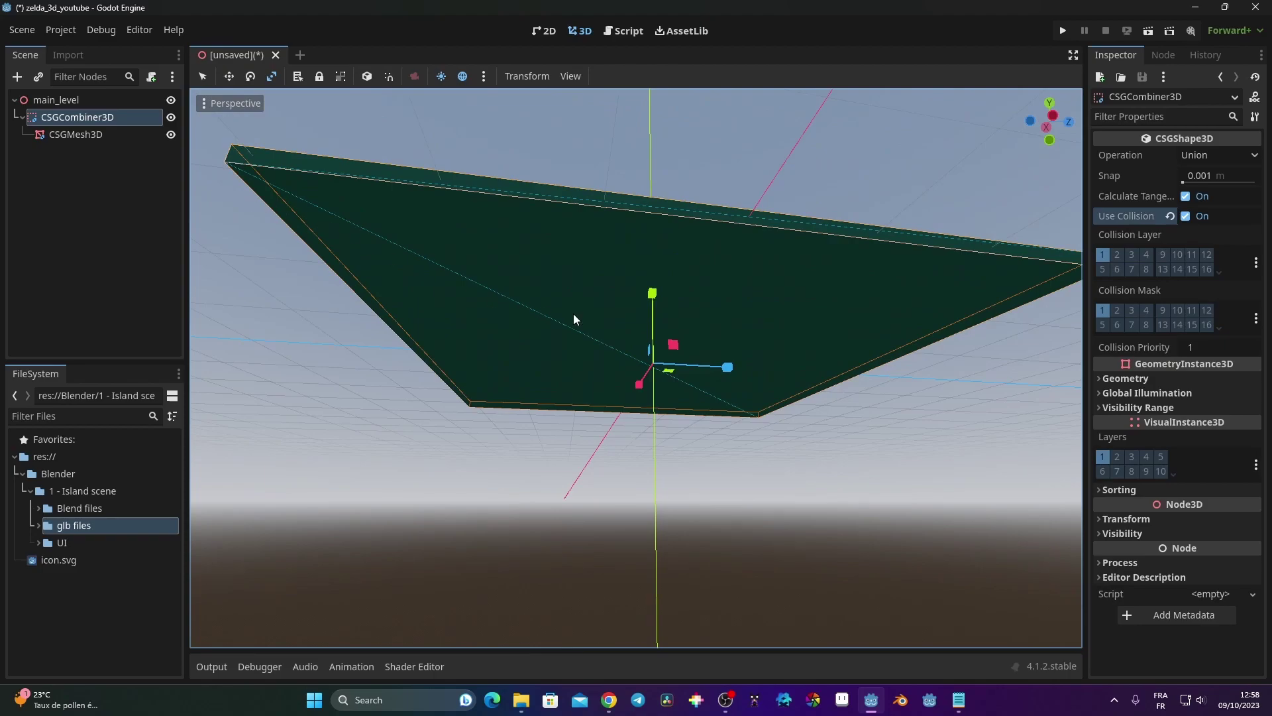
pyautogui.moveTo(574, 320); pyautogui.dragTo(576, 414, button='middle')
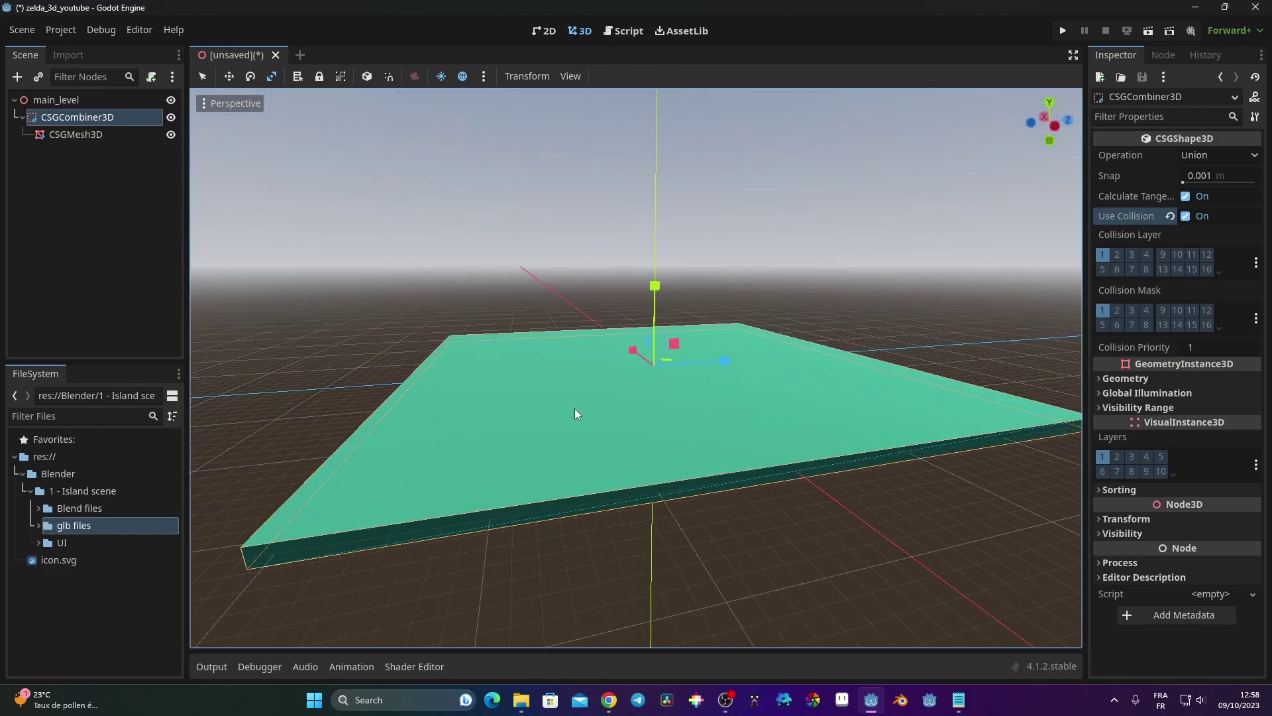
pyautogui.click(89, 133)
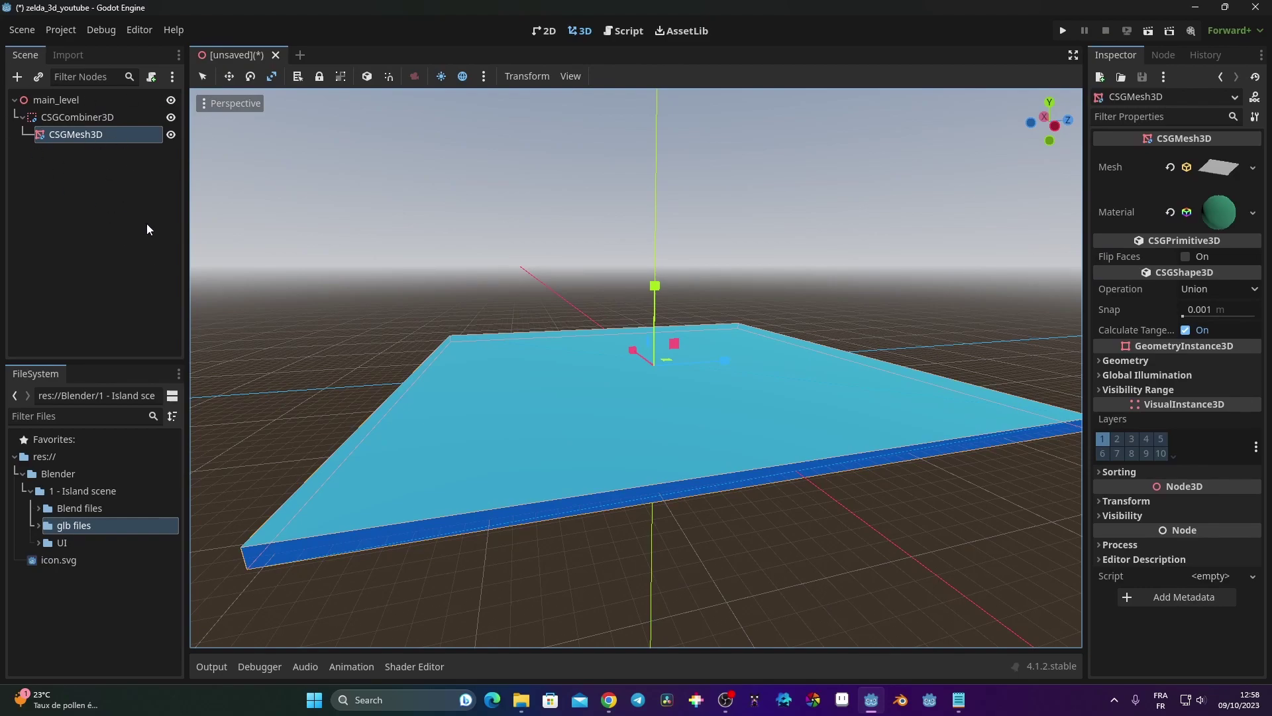
pyautogui.moveTo(631, 308); pyautogui.dragTo(595, 358, button='middle')
pyautogui.click(149, 101)
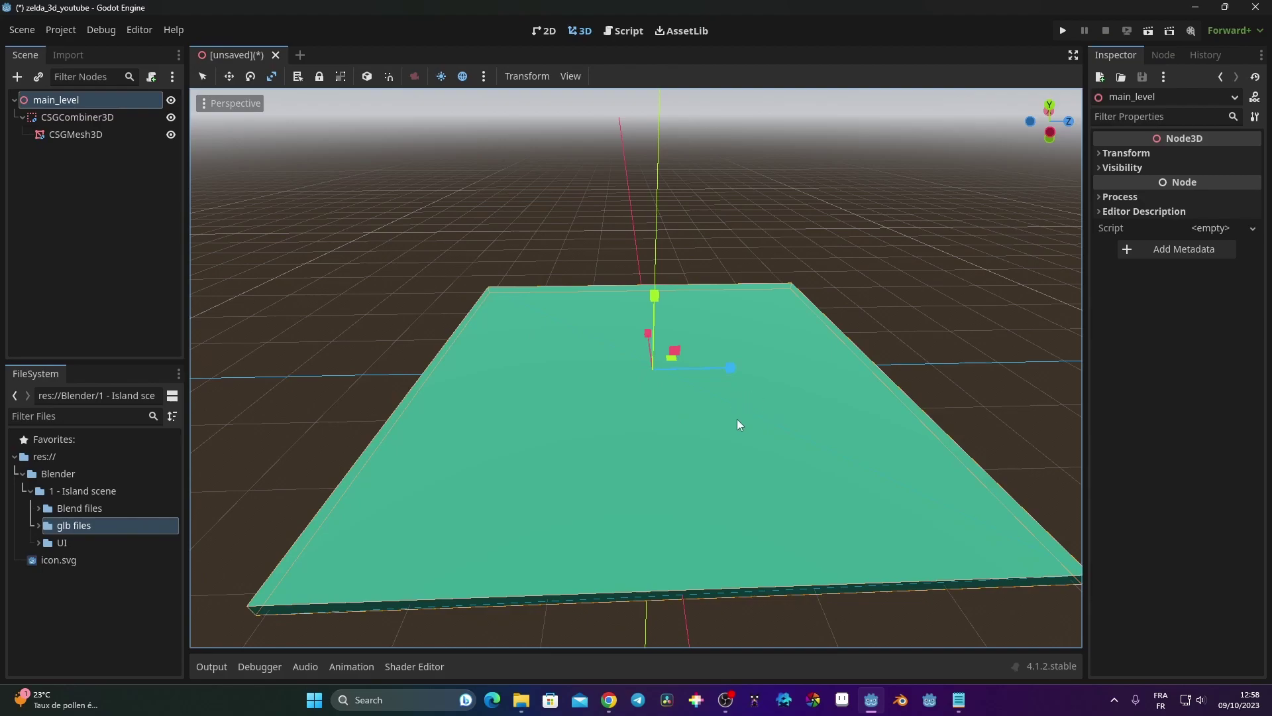
pyautogui.moveTo(739, 425); pyautogui.dragTo(736, 427, button='middle')
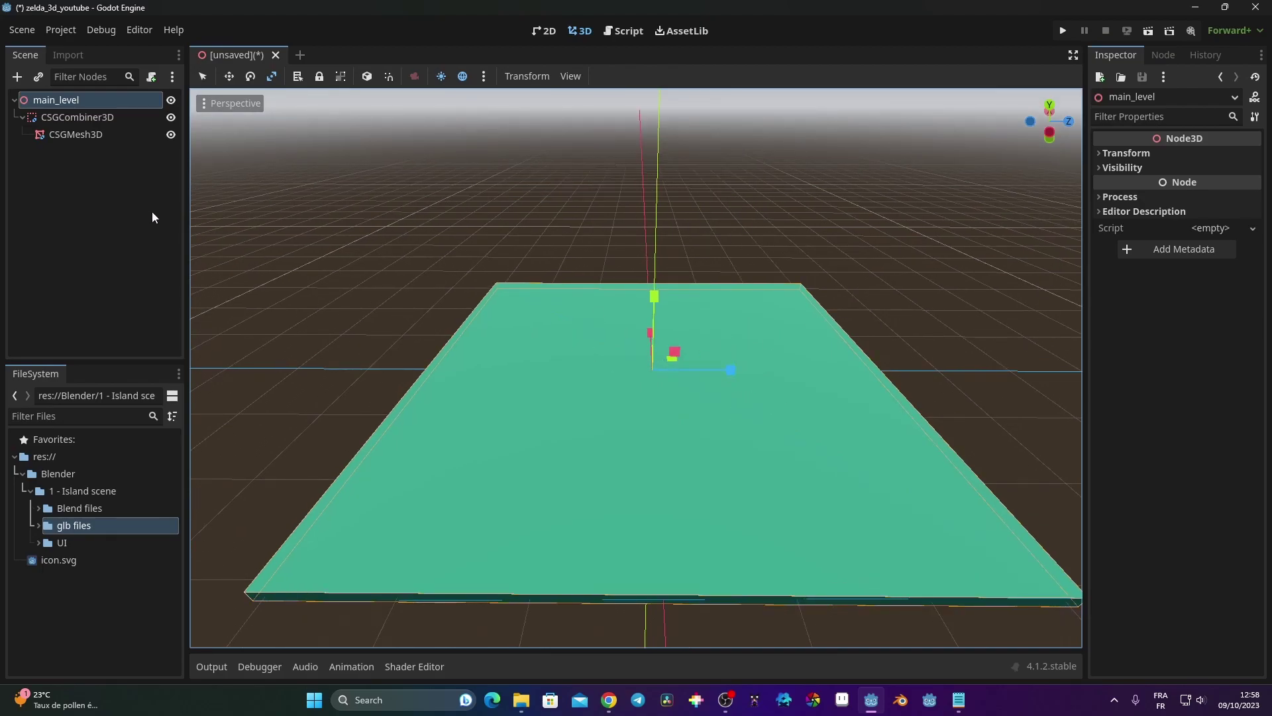
# - Save the scene as main_level.tscn in a new project folder named Levels
pyautogui.hotkey('ctrl', 's')
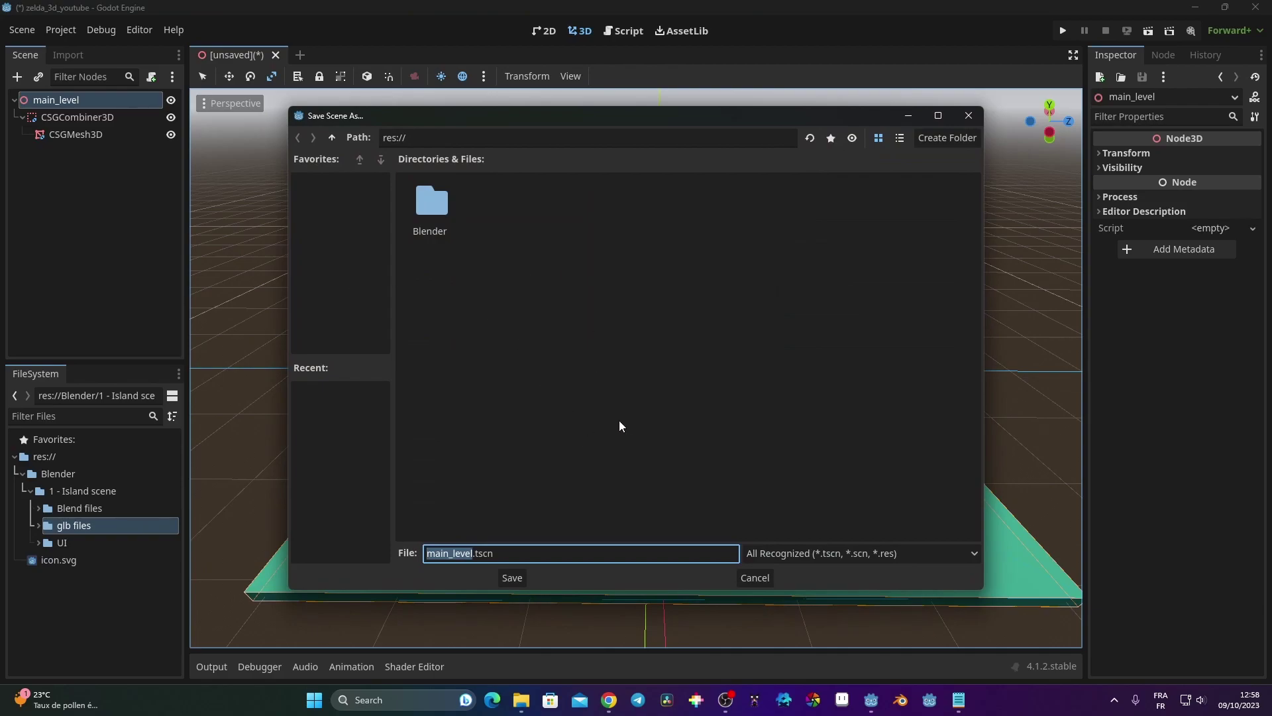
pyautogui.click(953, 139)
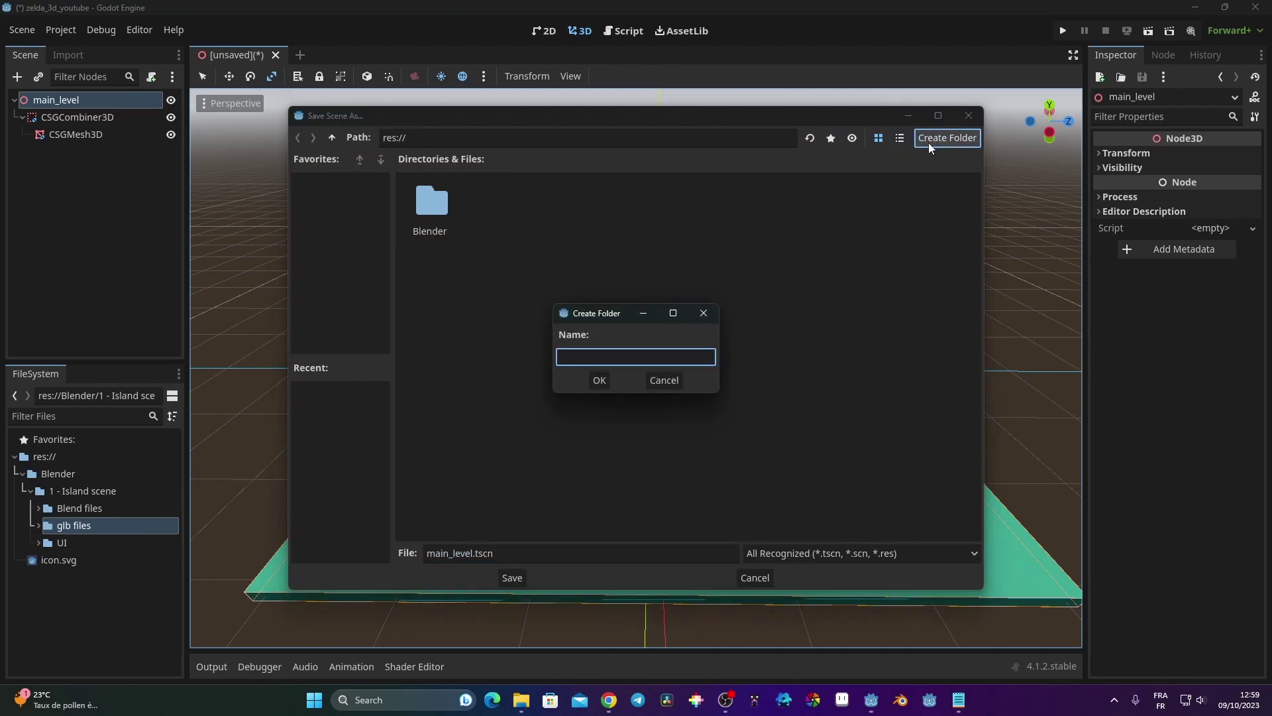
pyautogui.write('Levels')
pyautogui.press('Return')
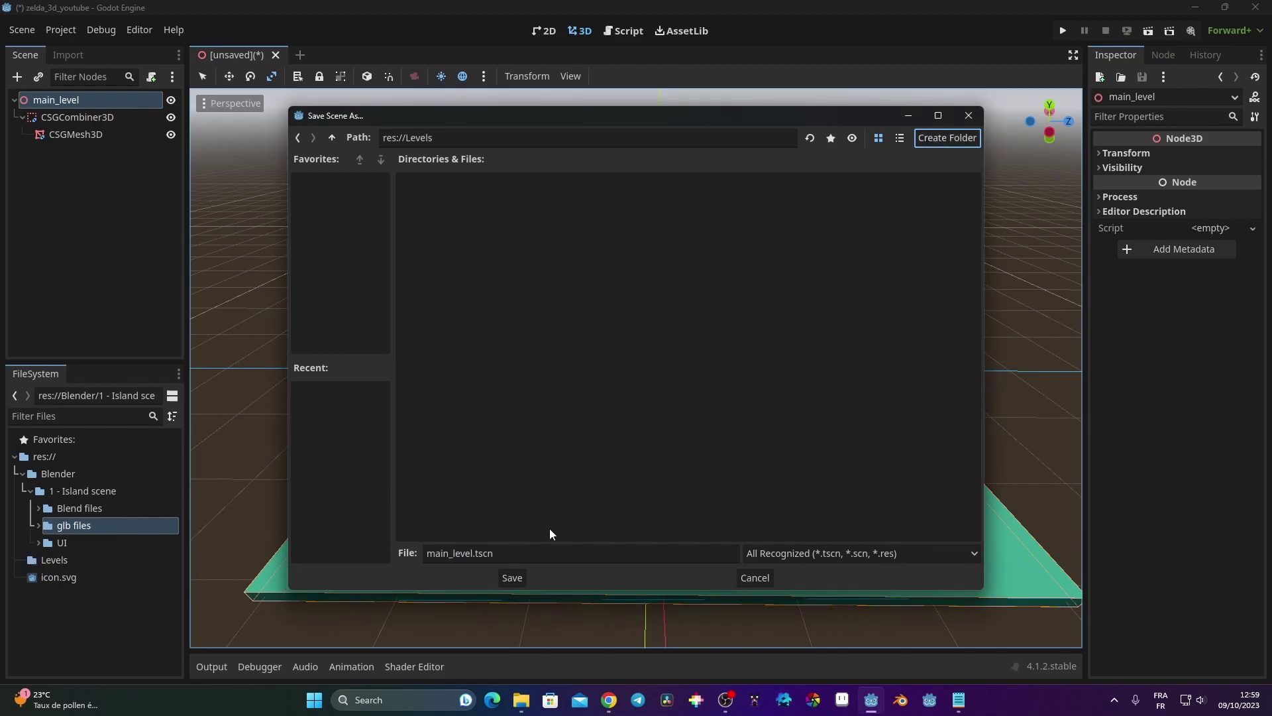
pyautogui.click(511, 578)
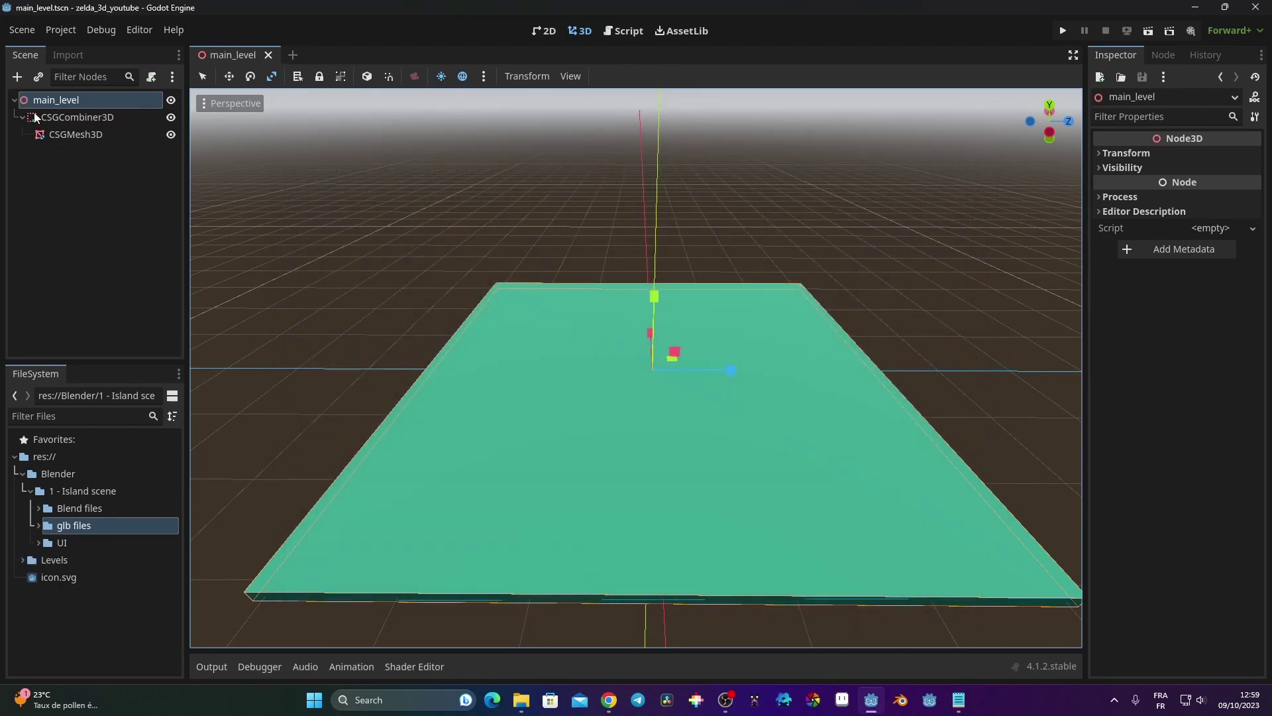
# - Run the project with the current scene as its main scene, and close the game window
pyautogui.click(1062, 32)
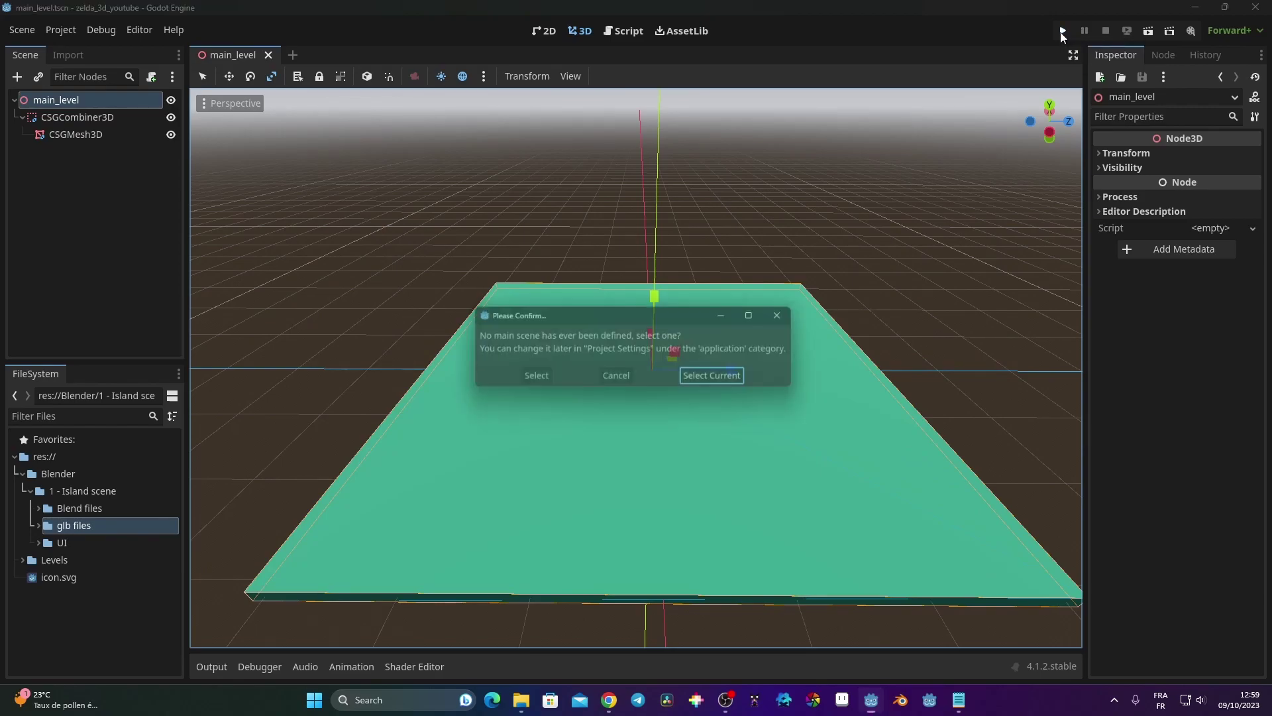
pyautogui.click(726, 381)
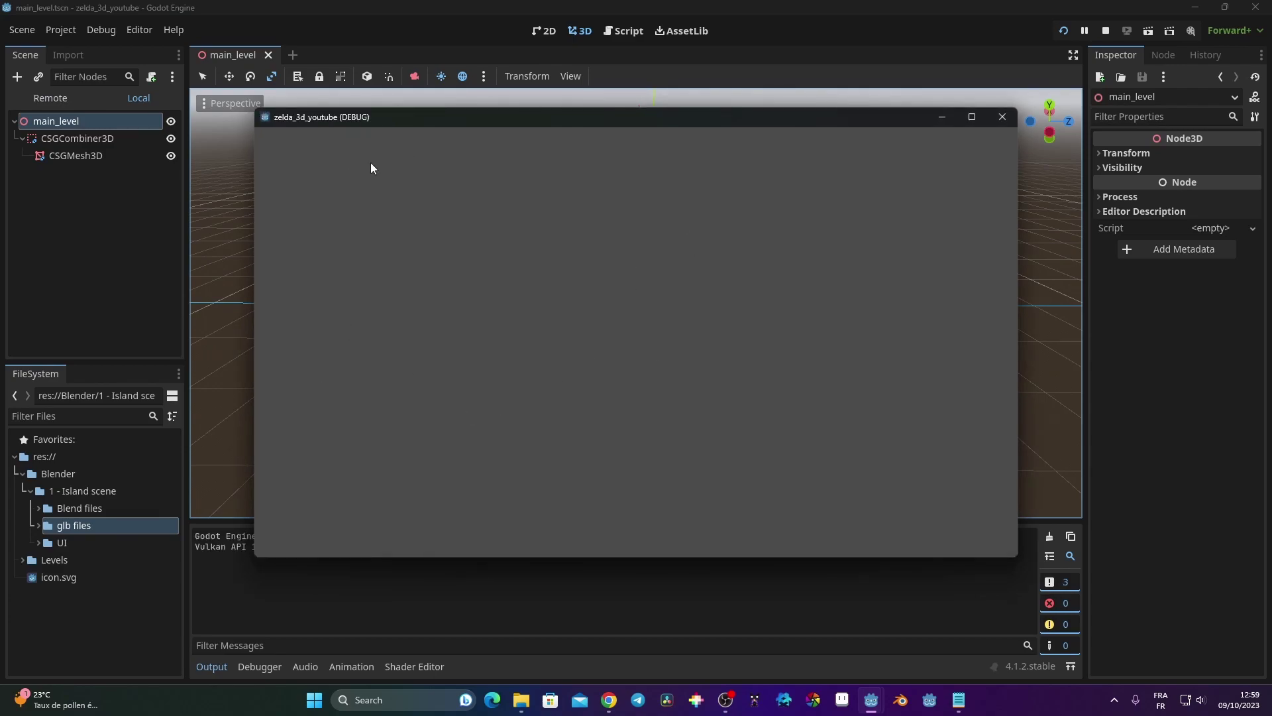
pyautogui.click(1002, 117)
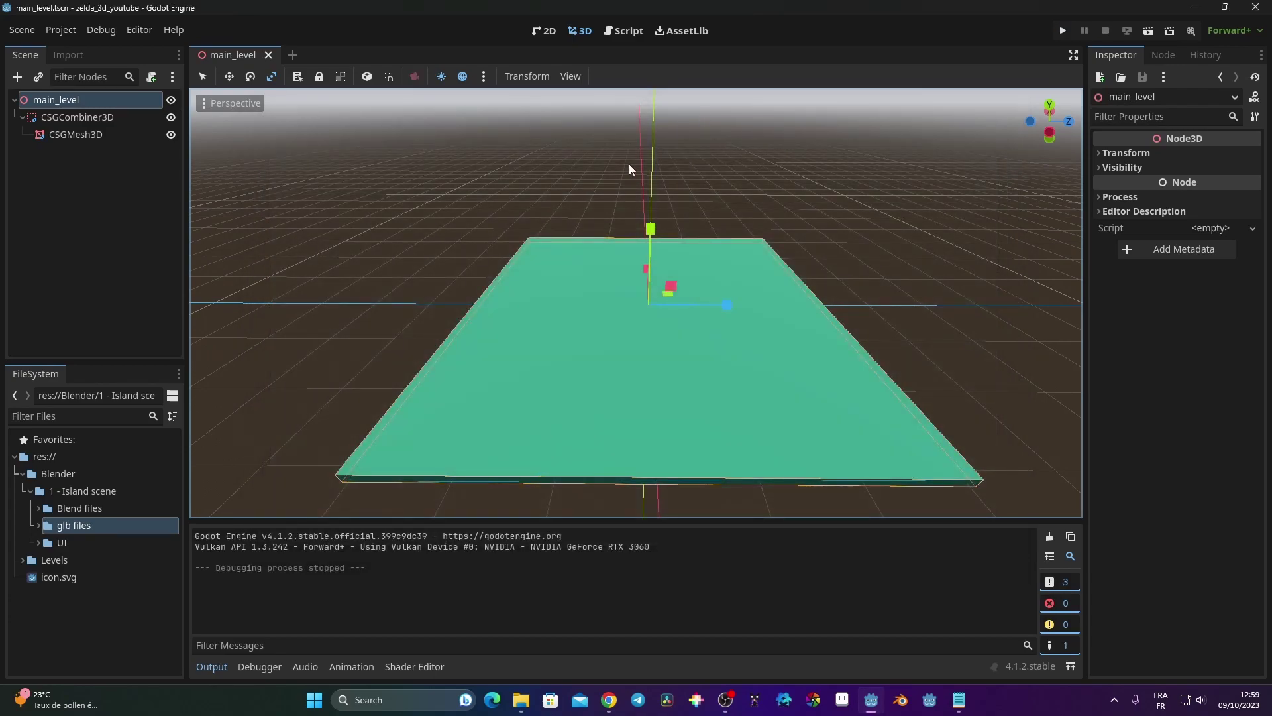
# - Add a Camera3D node as a child of main_level
pyautogui.click(62, 100)
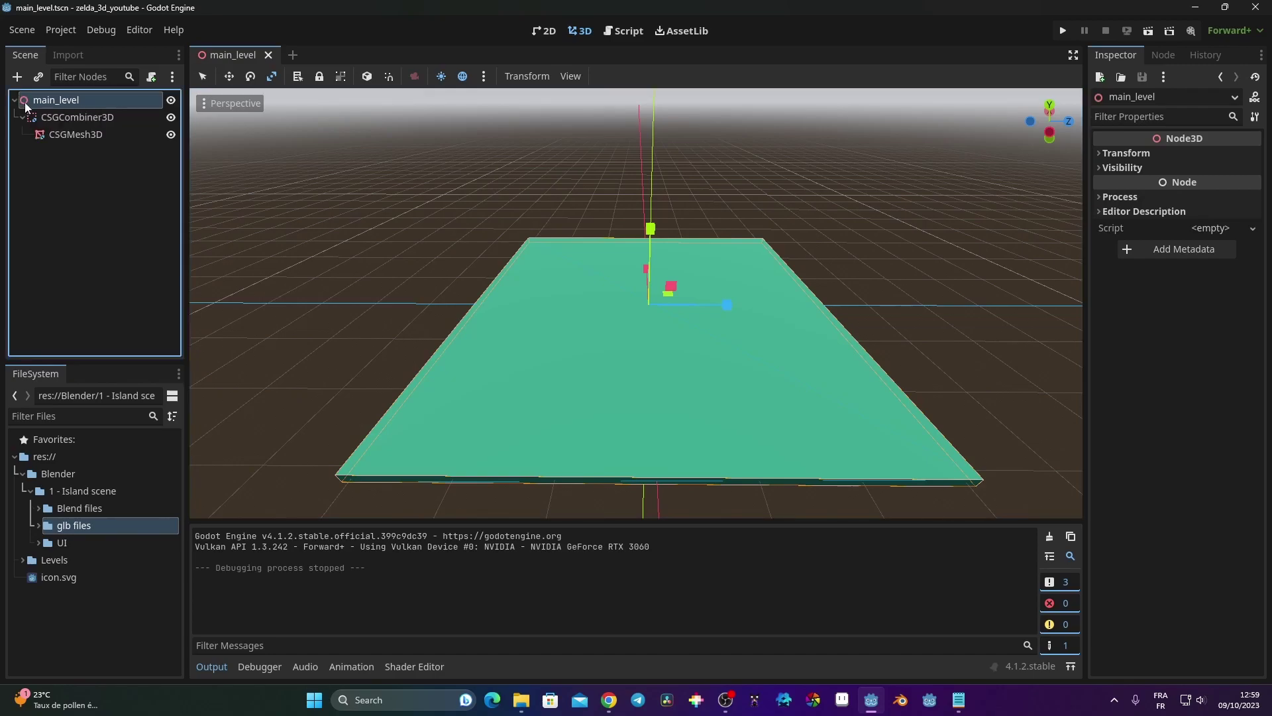
pyautogui.click(18, 77)
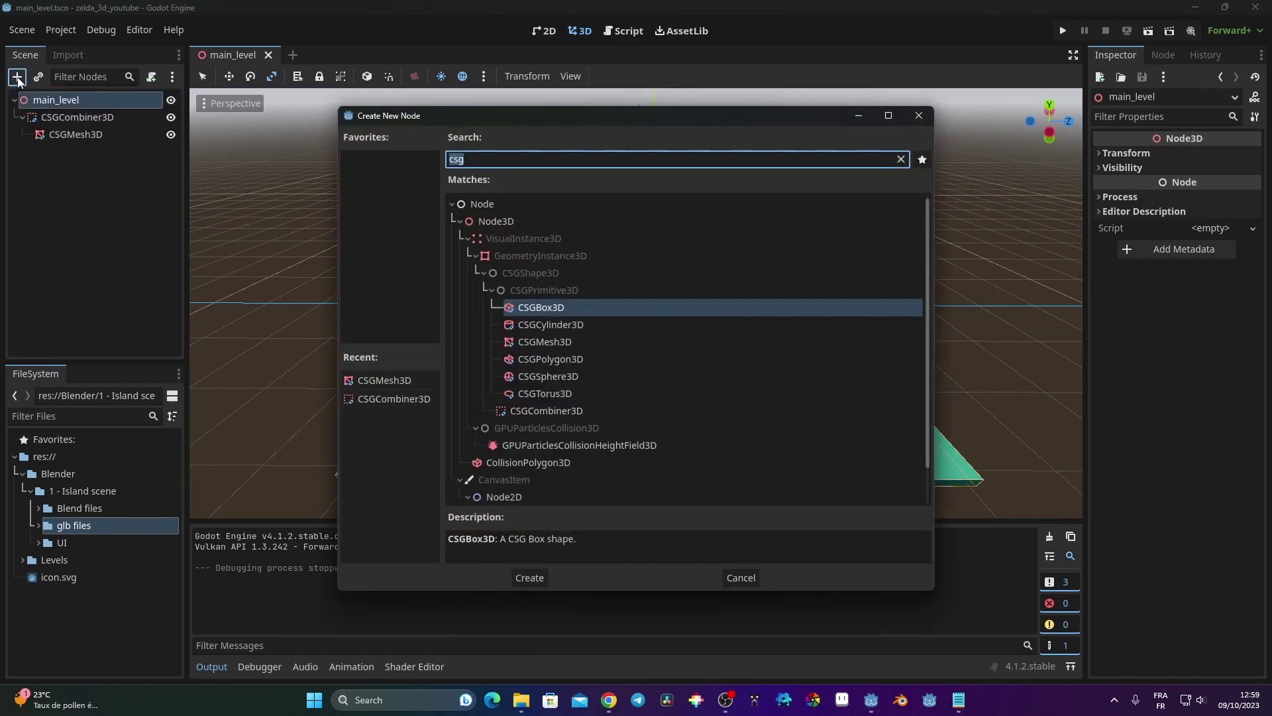
pyautogui.write('camera')
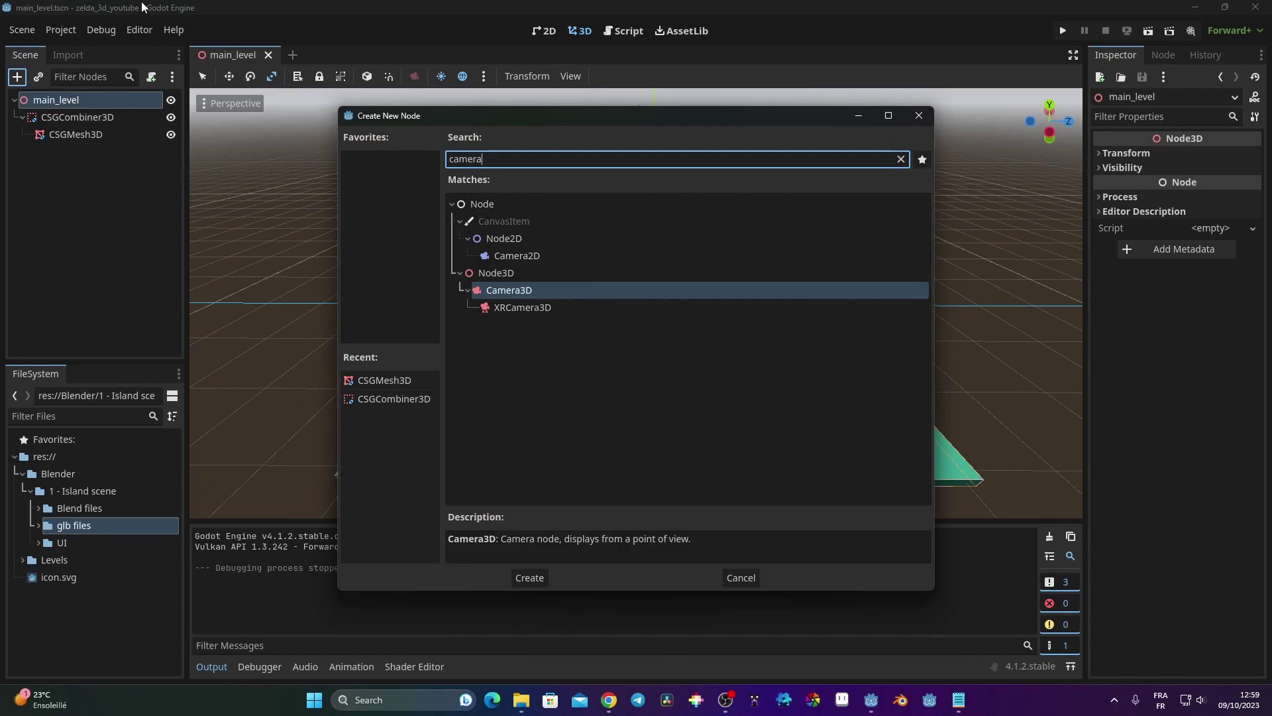
pyautogui.click(534, 577)
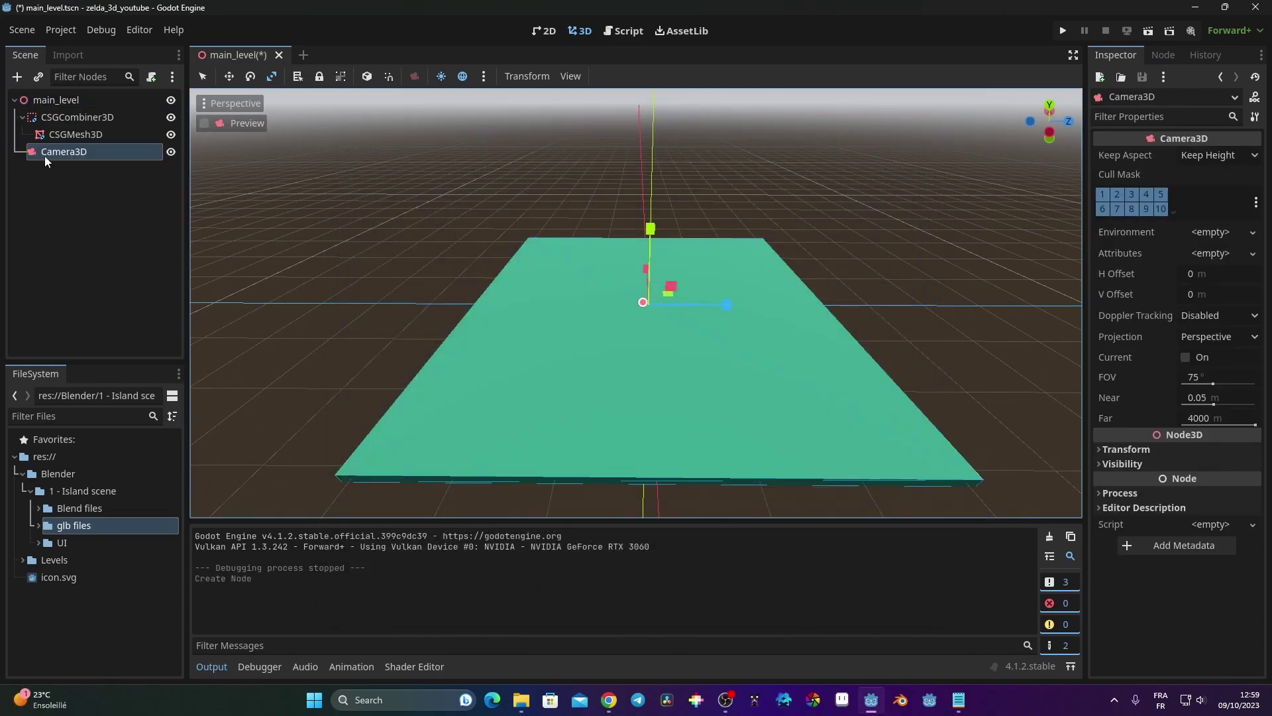
# - Switch to Select mode to get the combined move and rotate gizmo on the Camera3D node
pyautogui.moveTo(710, 291); pyautogui.dragTo(621, 316, button='middle')
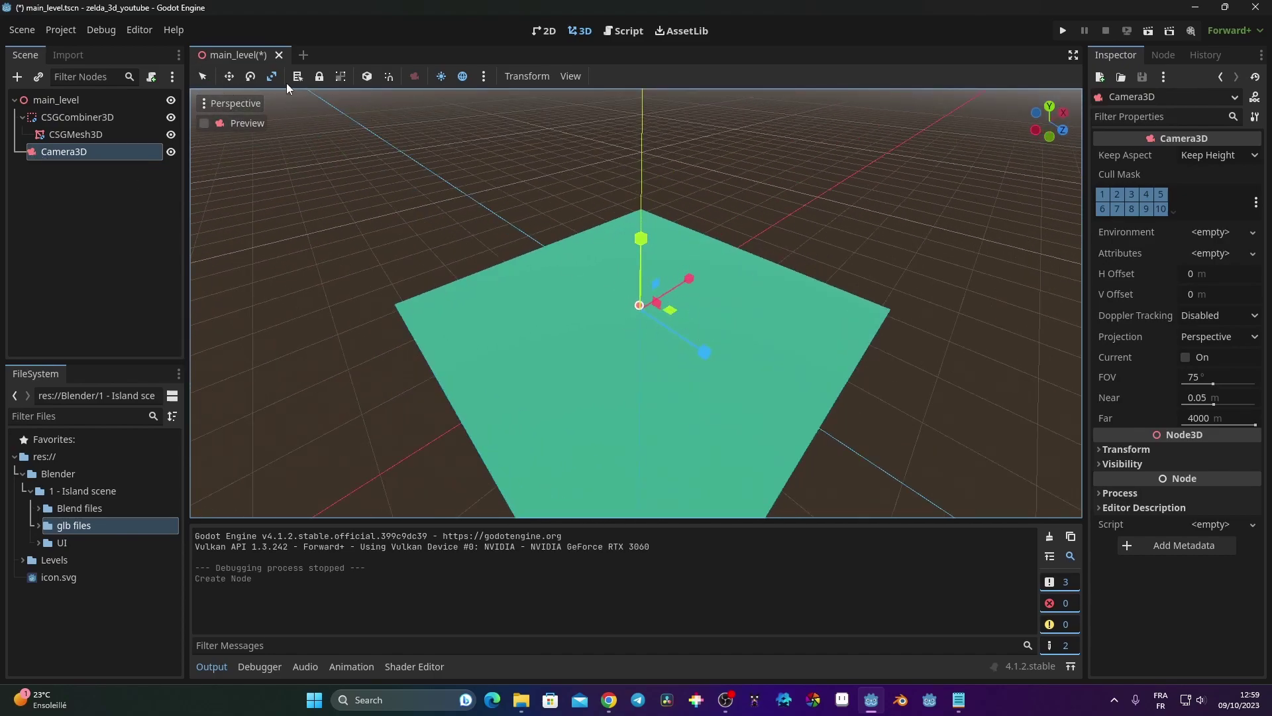
pyautogui.click(204, 75)
pyautogui.moveTo(683, 368); pyautogui.dragTo(592, 238, button='middle')
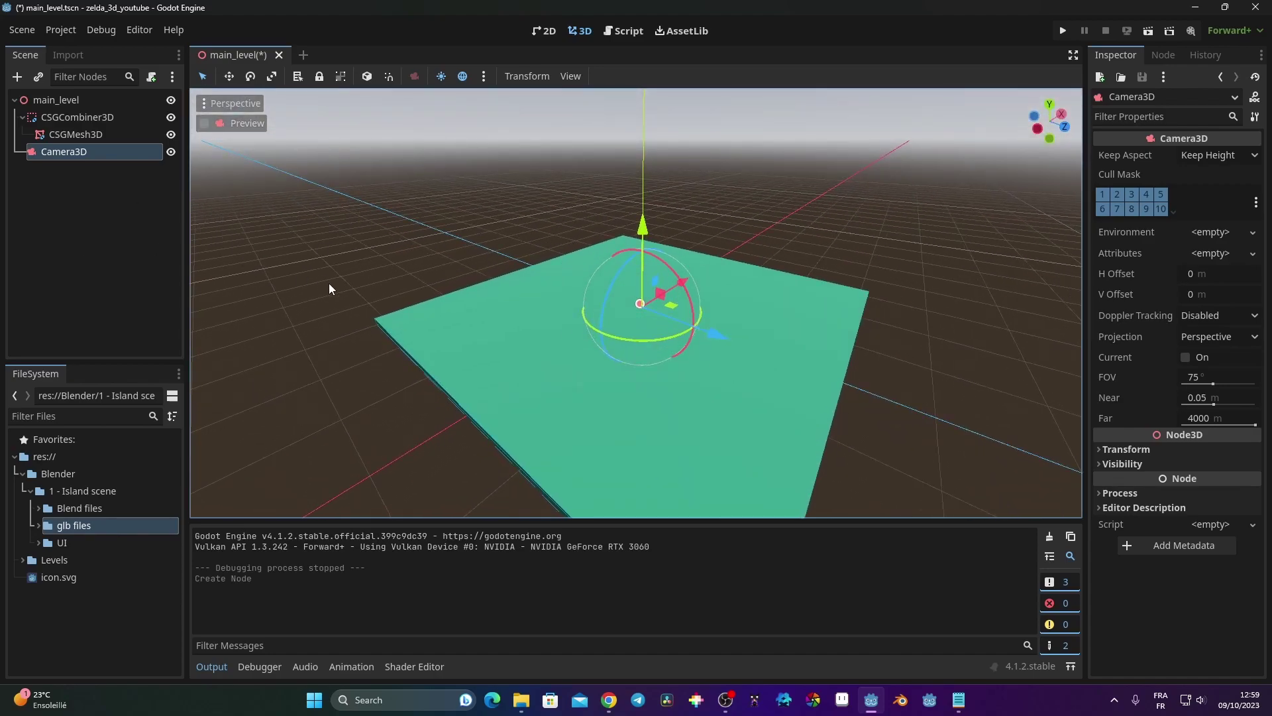
# - Split the 3D view into two side-by-side viewports and turn on the Camera3D preview in the second one
pyautogui.click(571, 76)
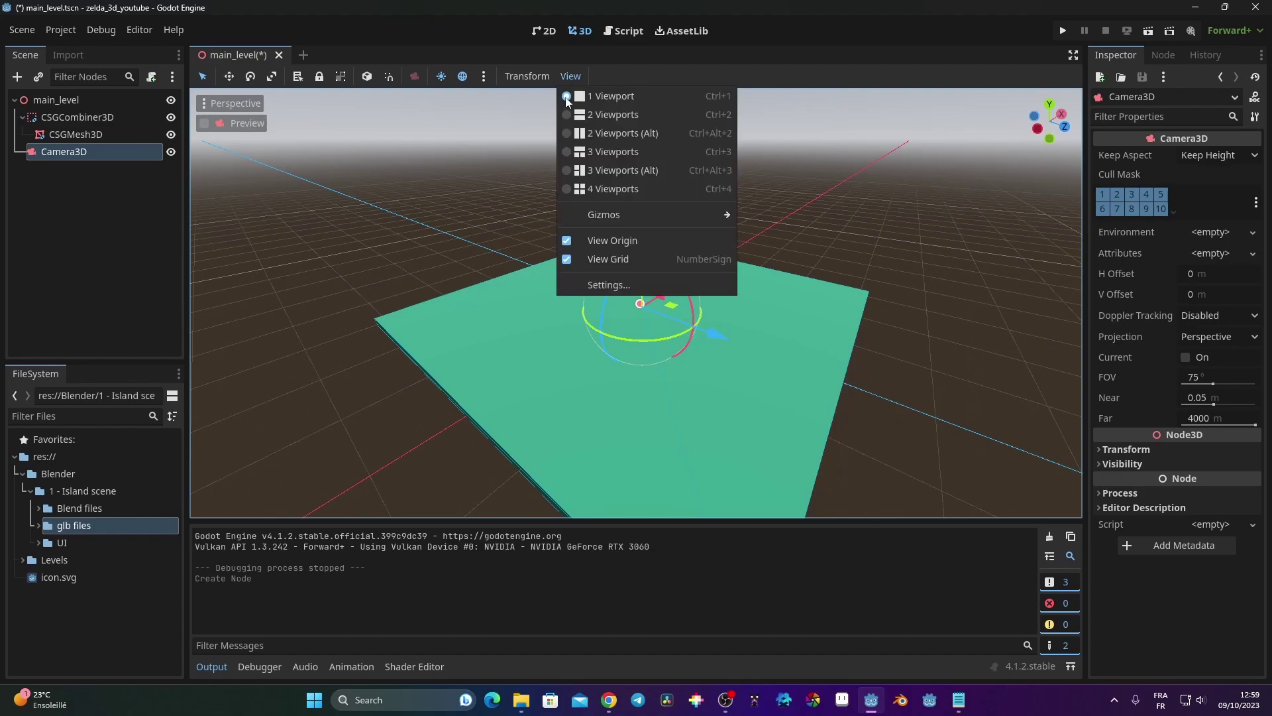
pyautogui.click(667, 117)
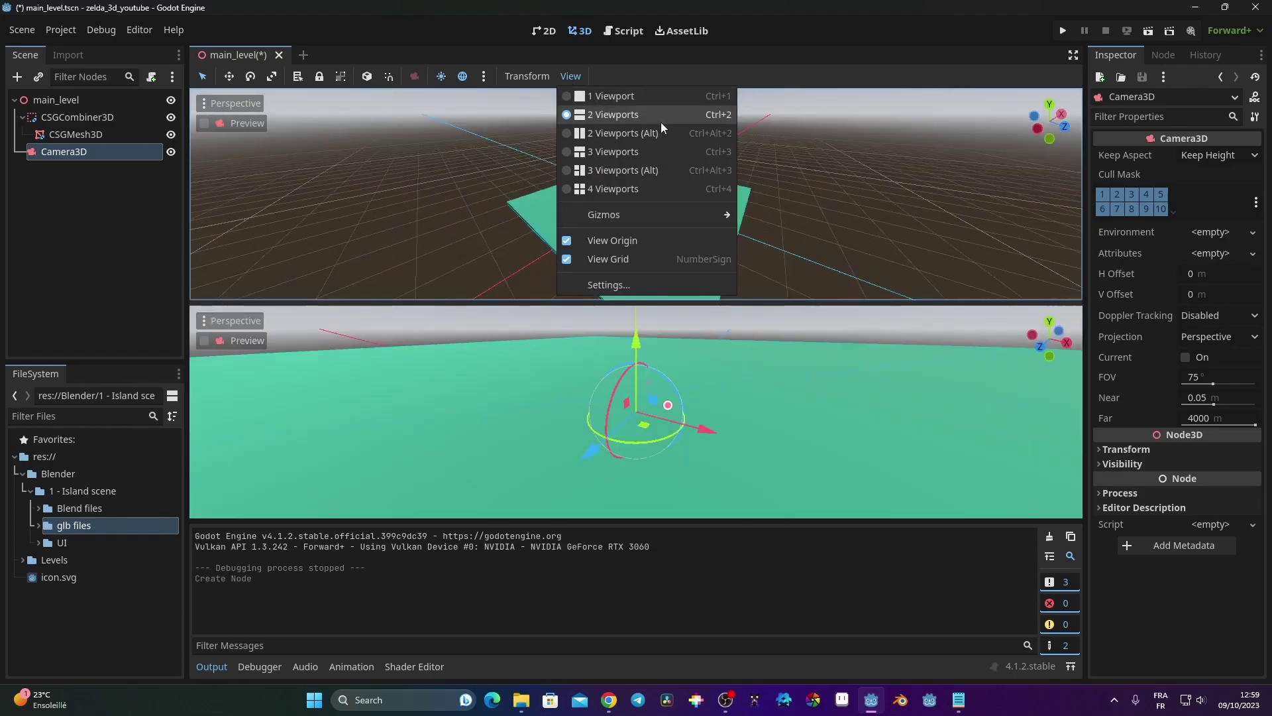
pyautogui.click(659, 139)
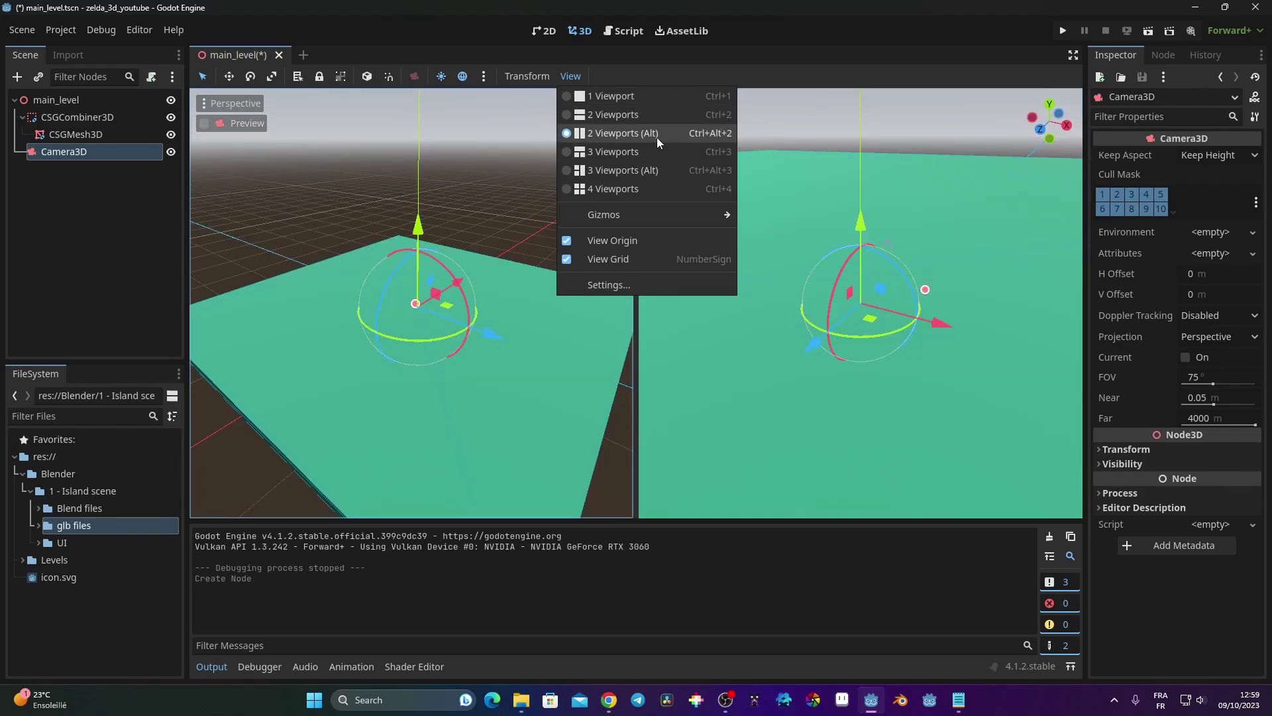
pyautogui.click(979, 174)
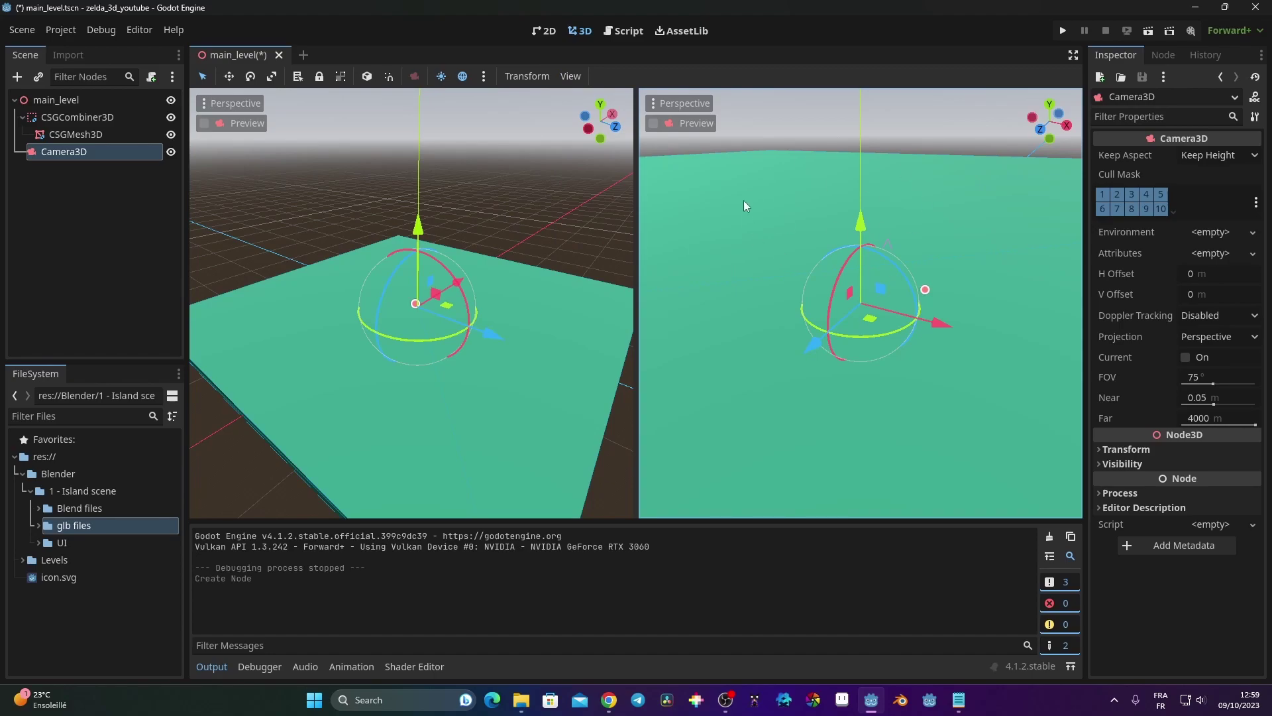
pyautogui.click(654, 125)
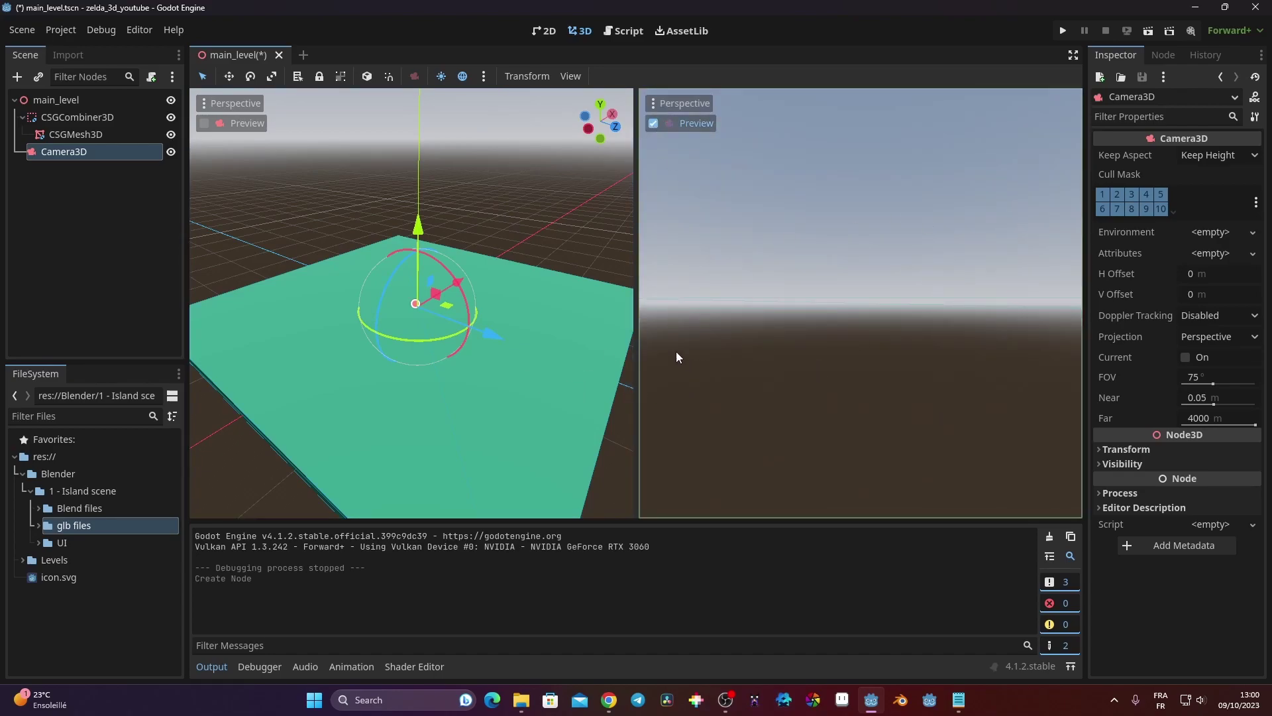
# - Try to move Camera3D along negative X to the floor's edge and raise it 5 units
pyautogui.moveTo(539, 299); pyautogui.dragTo(480, 293, button='middle')
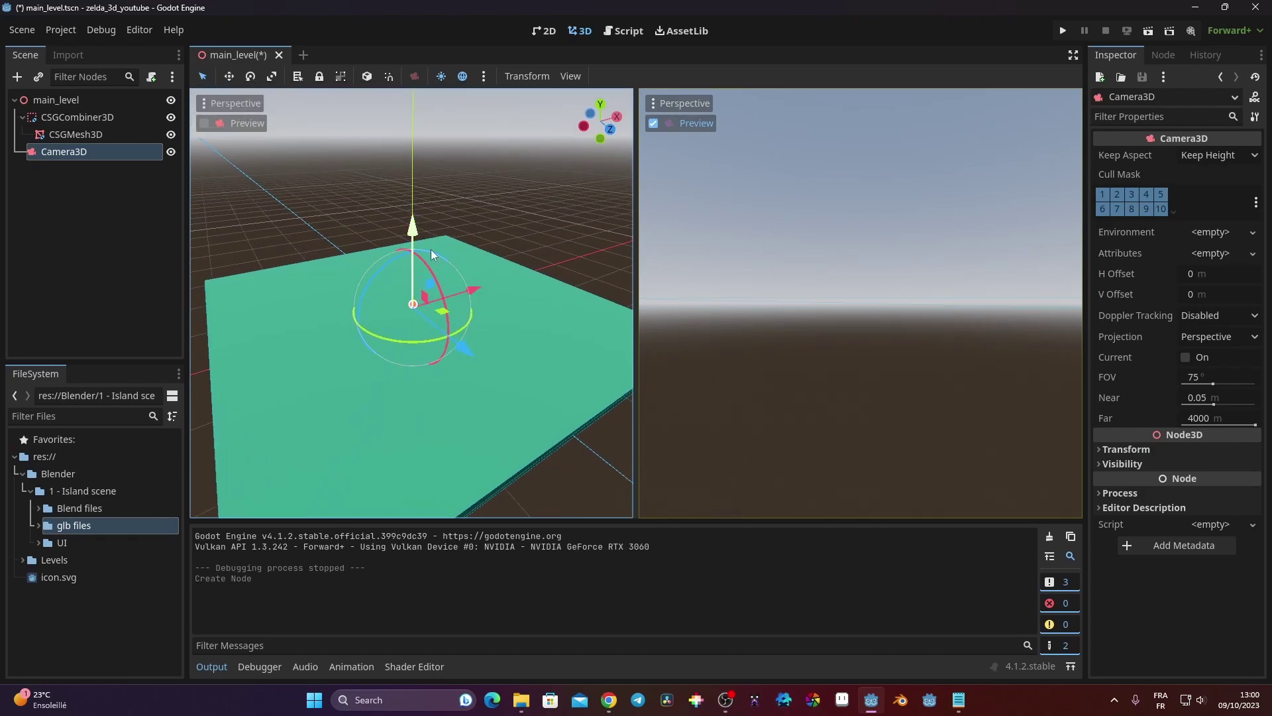
pyautogui.moveTo(473, 294); pyautogui.dragTo(394, 316)
pyautogui.scroll(-3, 355, 323)
pyautogui.moveTo(374, 325); pyautogui.dragTo(373, 325)
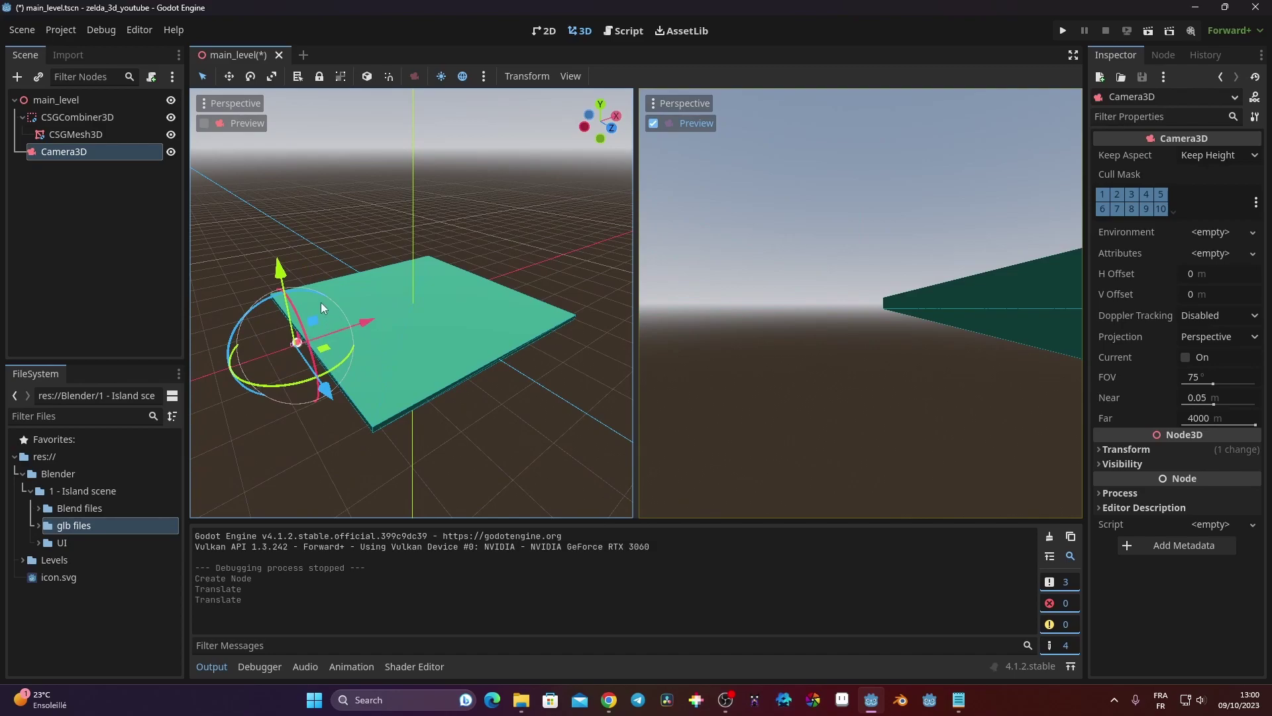
pyautogui.moveTo(280, 265); pyautogui.dragTo(273, 238)
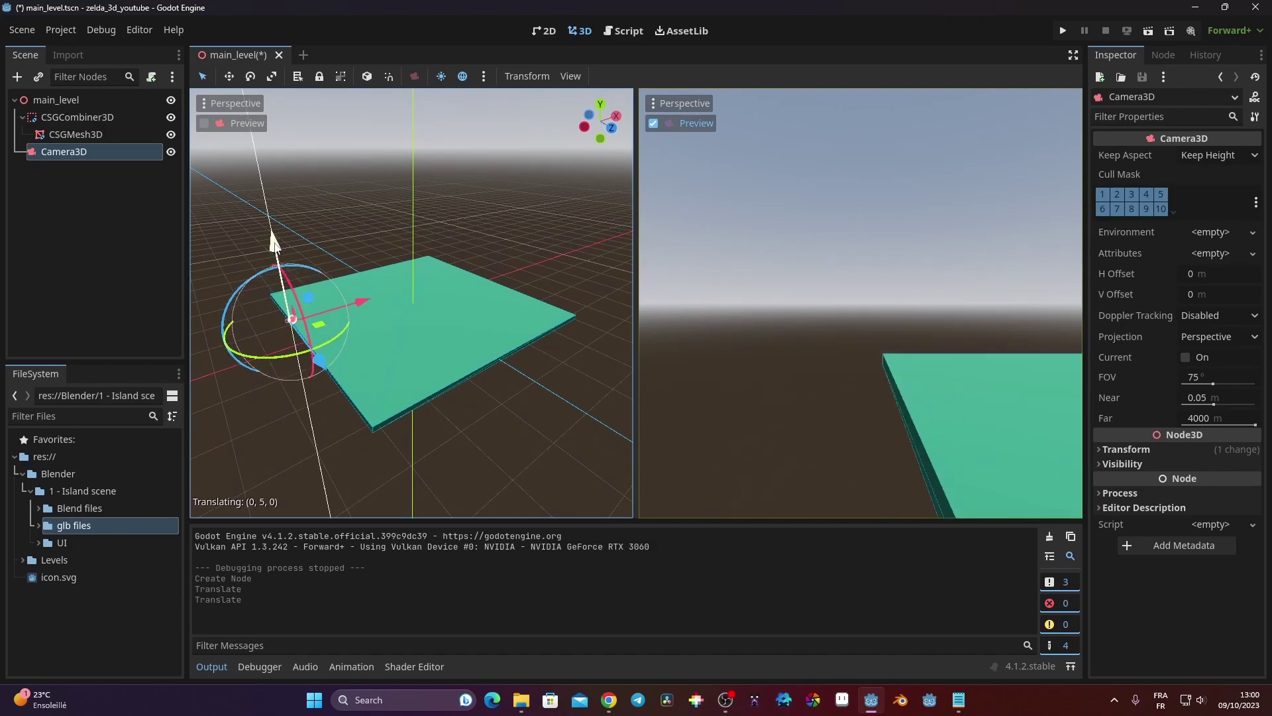
# - Try to rotate Camera3D about its vertical axis with the rotation gizmo
pyautogui.moveTo(331, 278); pyautogui.dragTo(486, 279, button='middle')
pyautogui.scroll(2, 451, 392)
pyautogui.scroll(2, 451, 395)
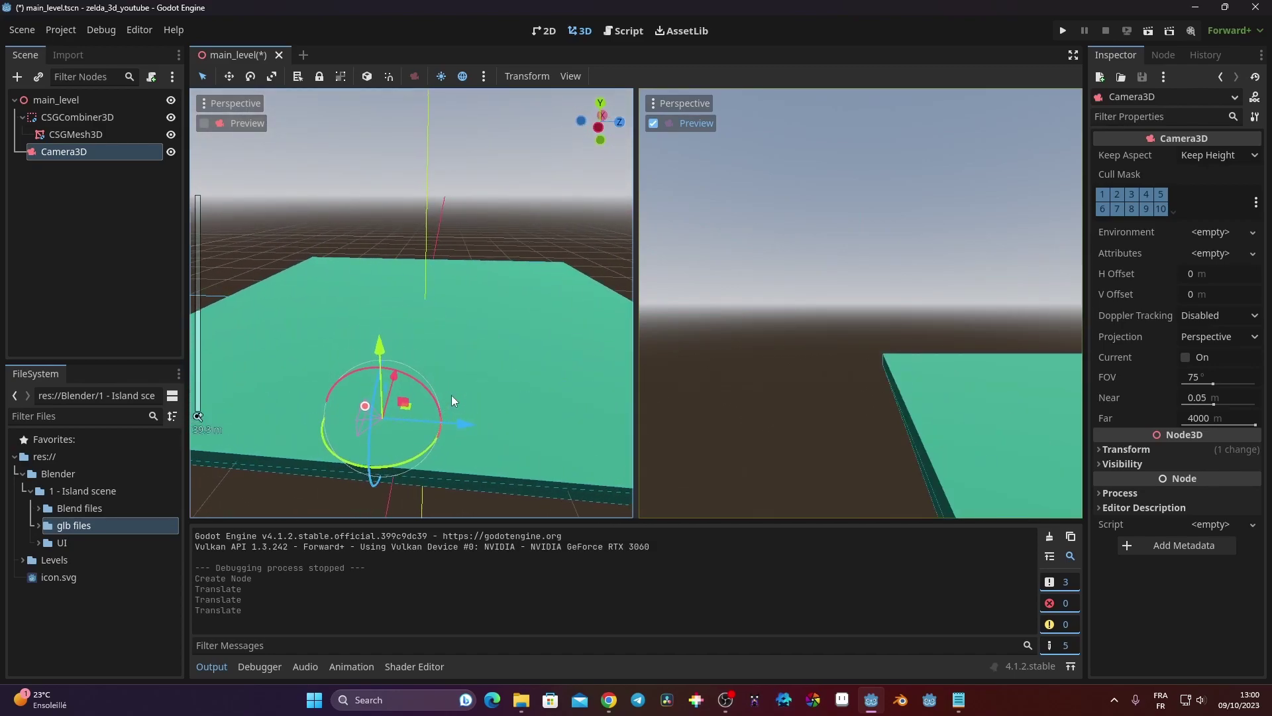
pyautogui.moveTo(451, 394); pyautogui.dragTo(404, 388, button='middle')
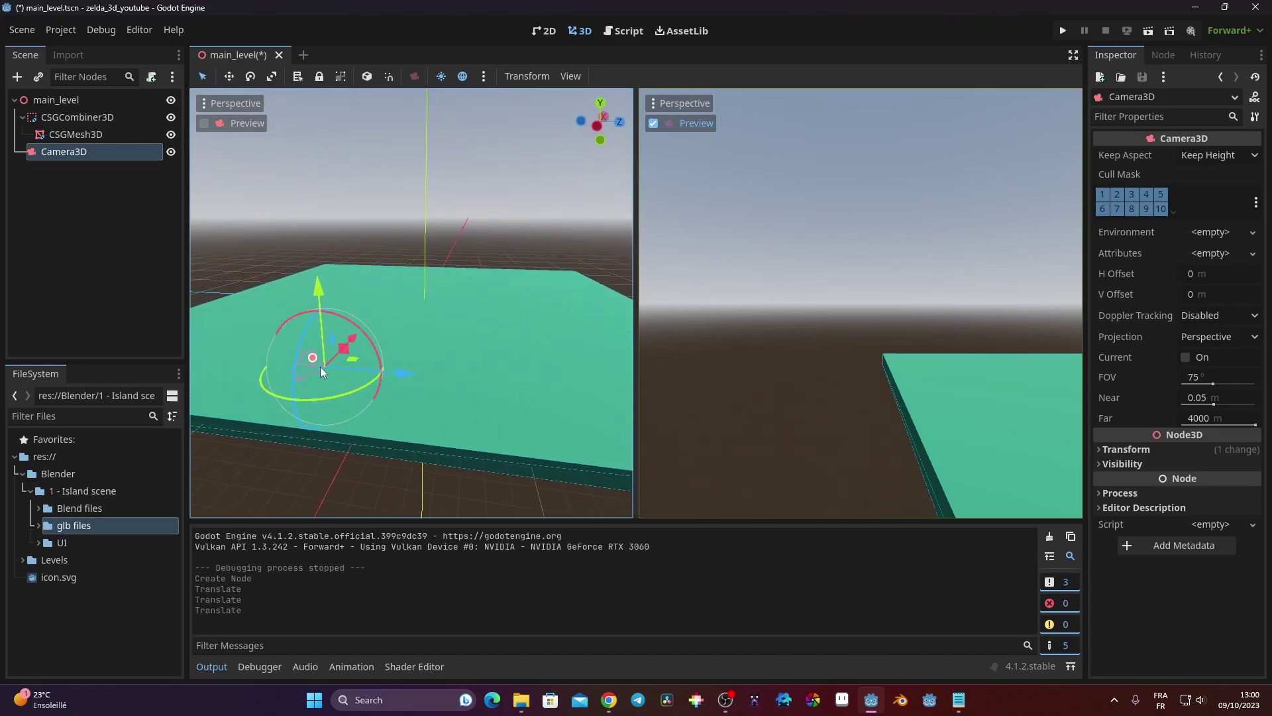
pyautogui.moveTo(327, 370); pyautogui.dragTo(355, 363, button='middle')
pyautogui.scroll(2, 340, 364)
pyautogui.scroll(-3, 342, 365)
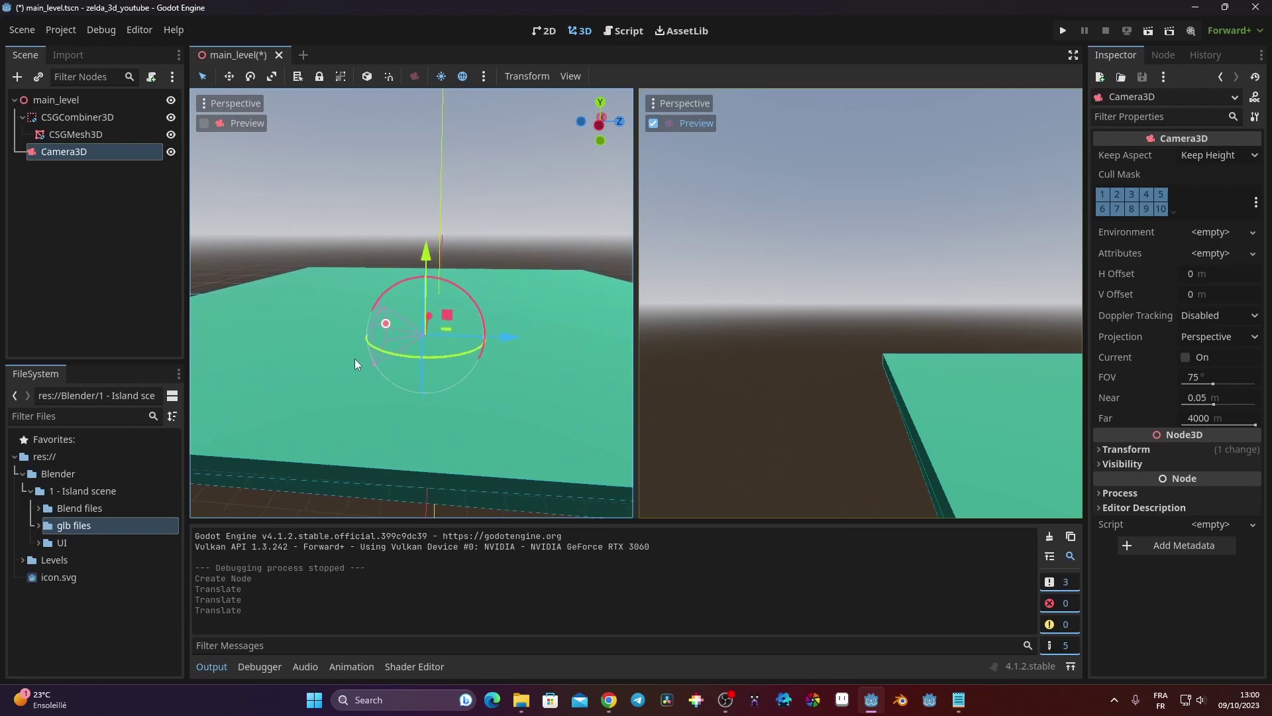
pyautogui.scroll(3, 424, 352)
pyautogui.scroll(-3, 397, 371)
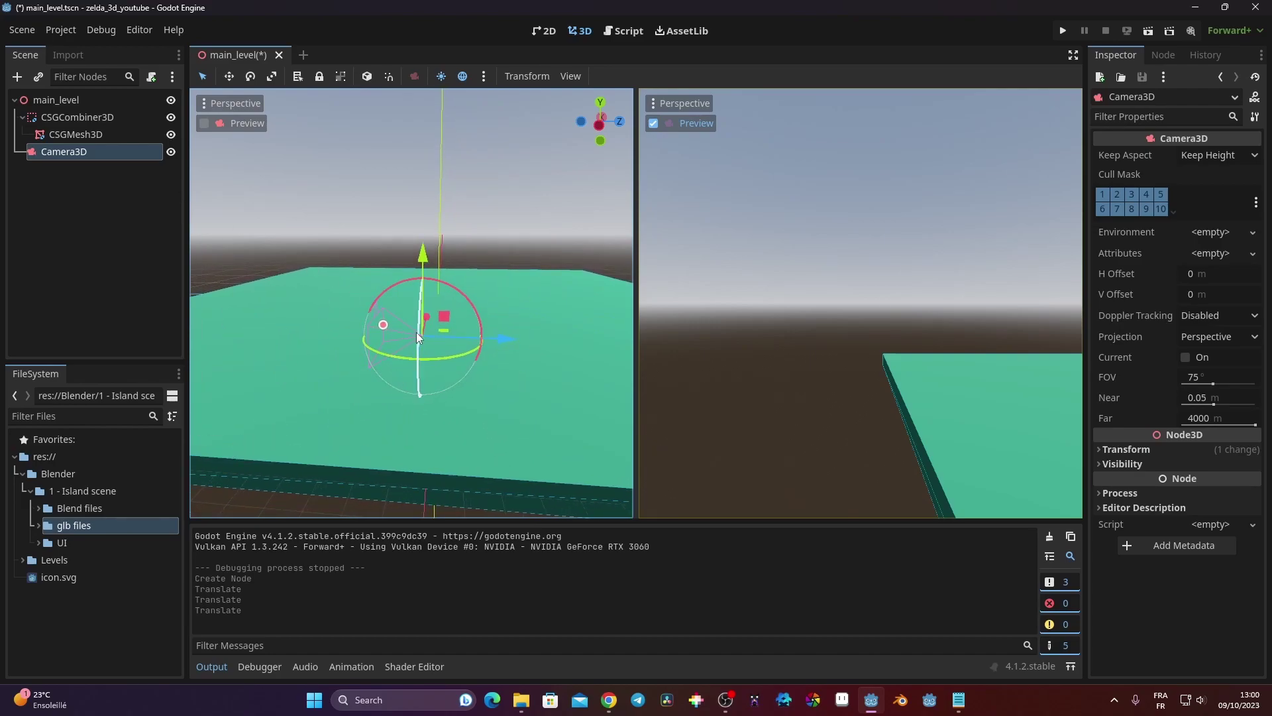
pyautogui.moveTo(459, 363); pyautogui.dragTo(407, 363)
# - Undo the rotation and all the moves made to Camera3D
pyautogui.hotkey('ctrl', 'z')
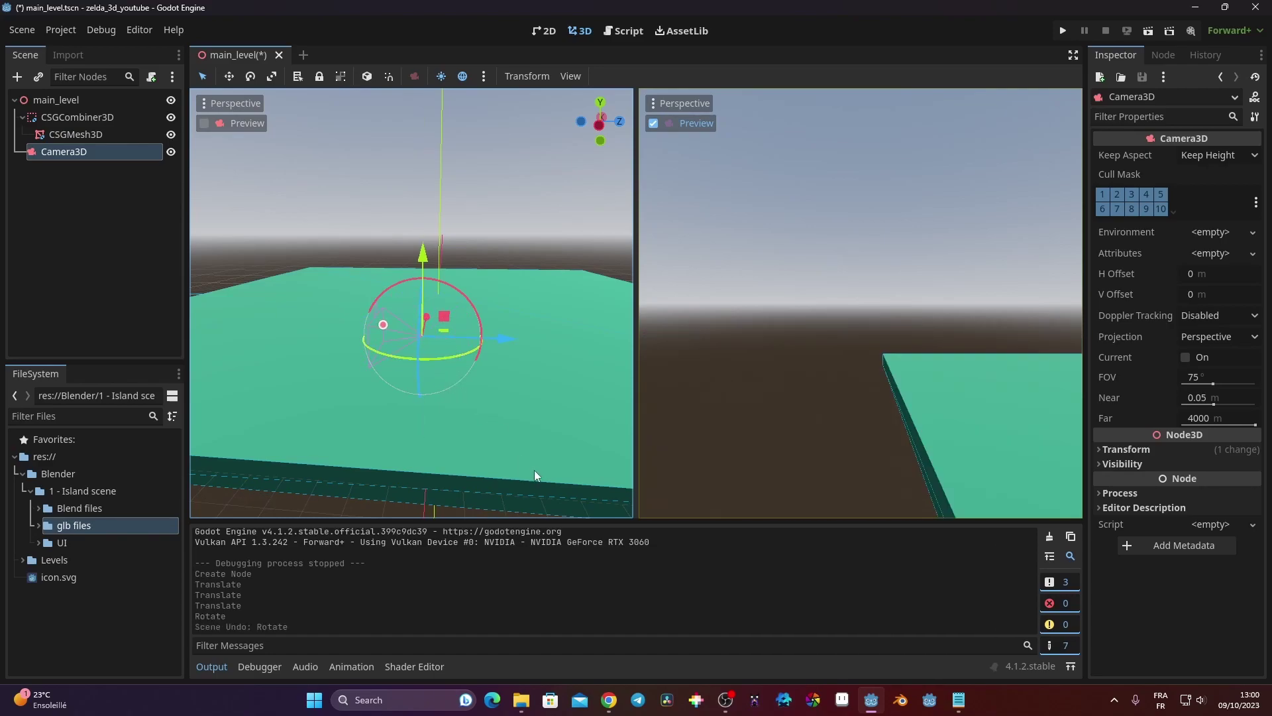
pyautogui.hotkey('ctrl', 'z')
pyautogui.hotkey('ctrl', 'z')
pyautogui.hotkey('ctrl', 'z')
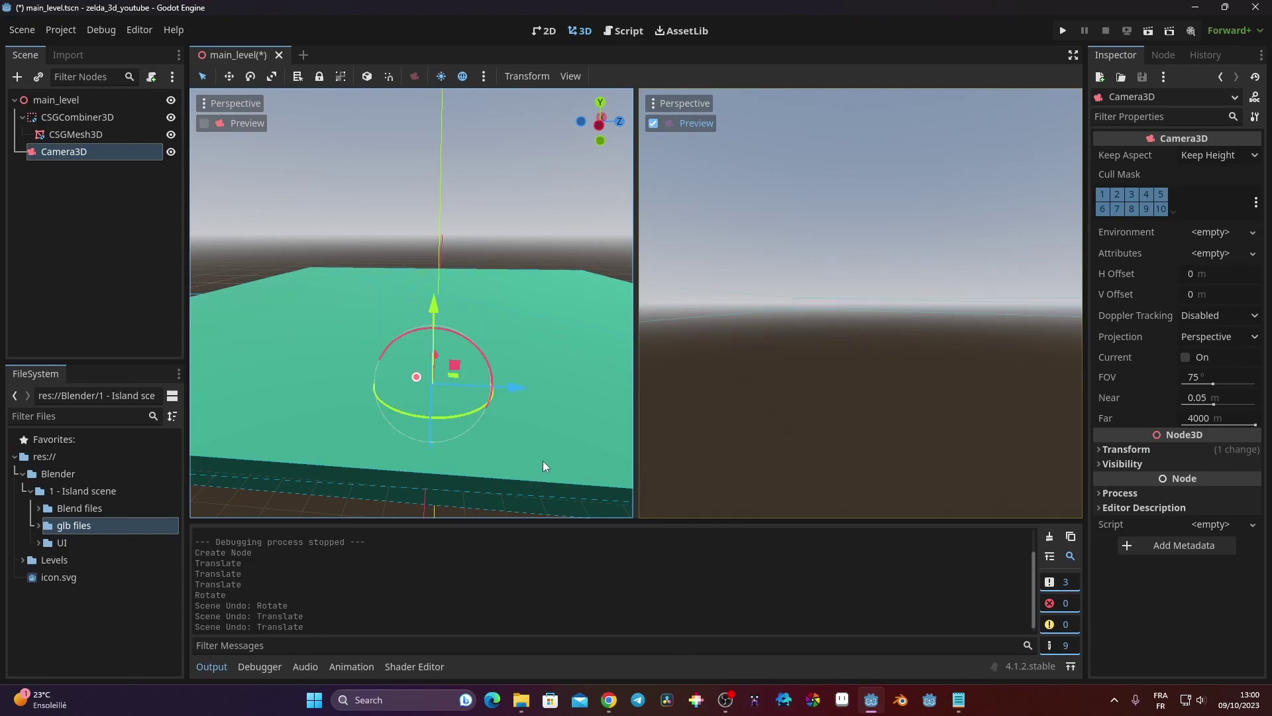
pyautogui.scroll(-3, 523, 391)
pyautogui.moveTo(531, 368); pyautogui.dragTo(504, 392, button='middle')
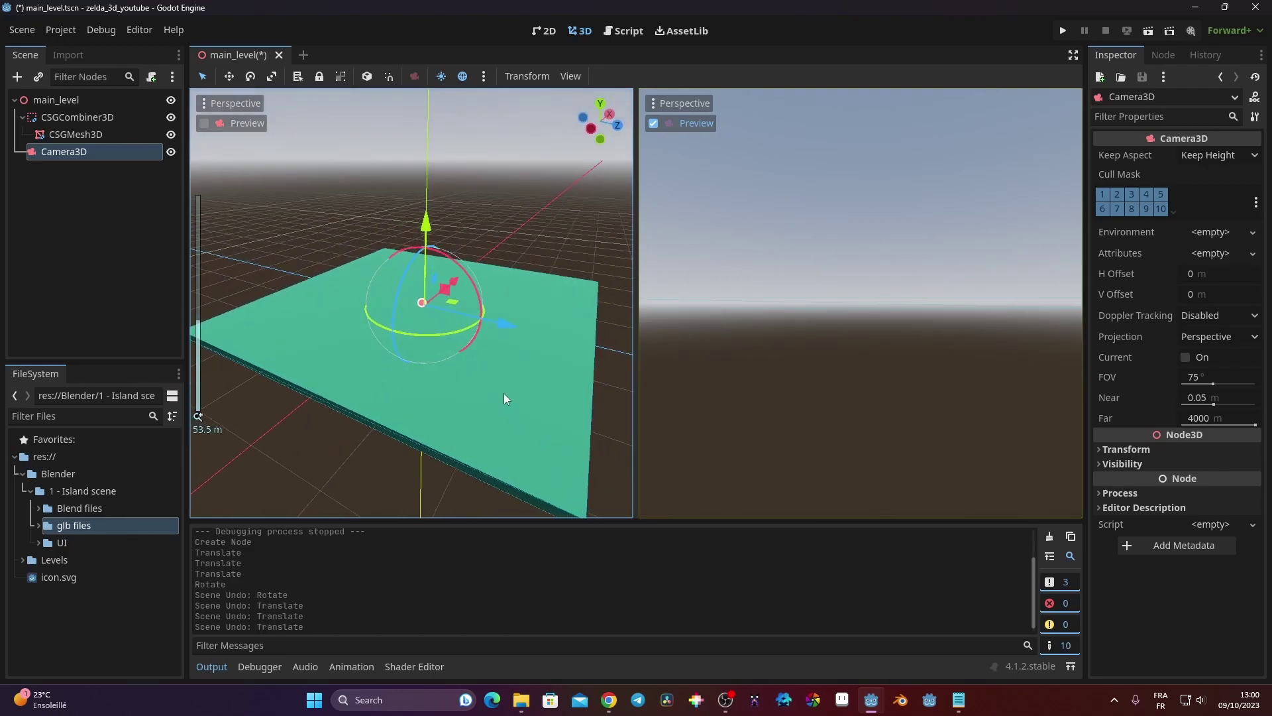
# - Move Camera3D along positive Z toward the floor's edge and raise it above the floor
pyautogui.moveTo(431, 340); pyautogui.dragTo(514, 304, button='middle')
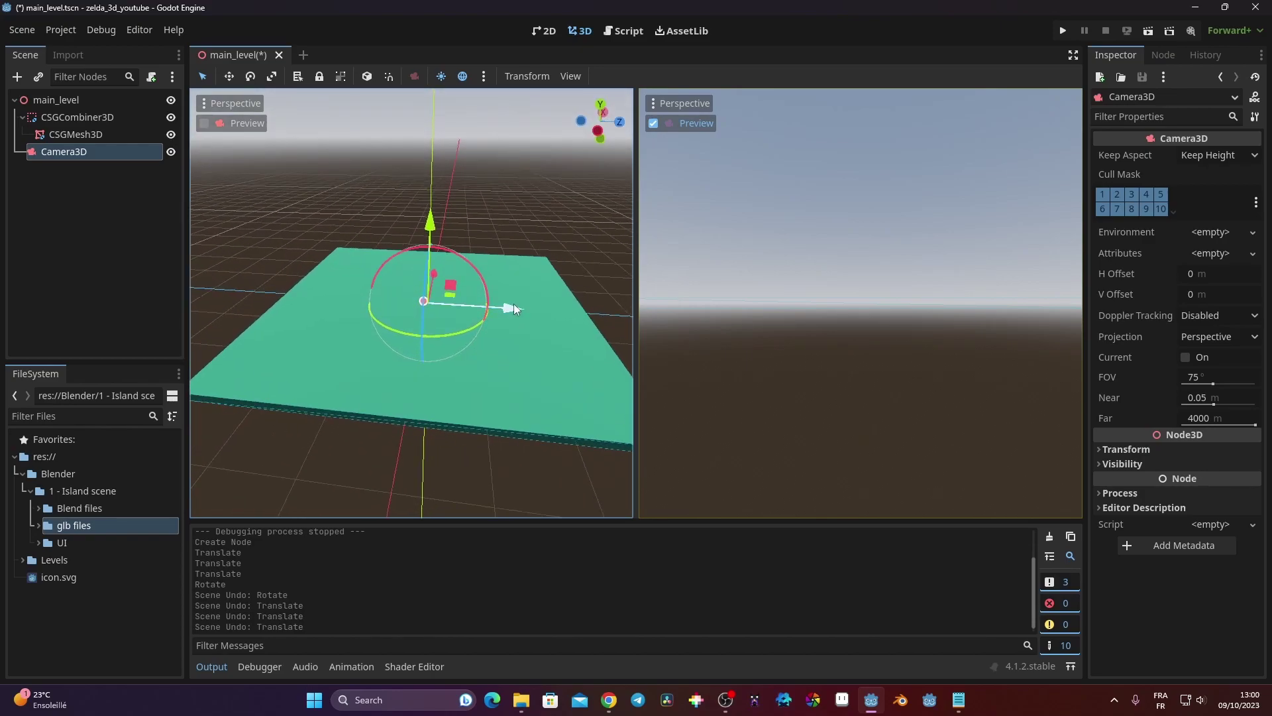
pyautogui.moveTo(514, 304); pyautogui.dragTo(622, 284)
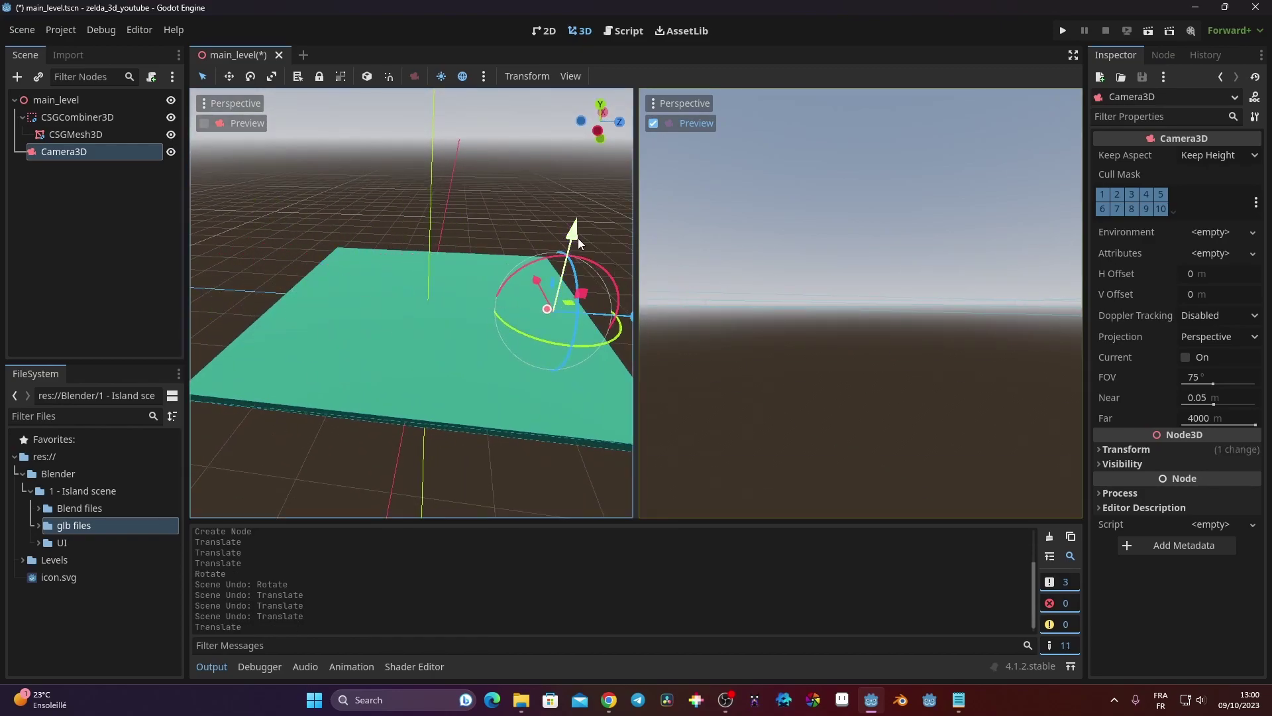
pyautogui.moveTo(568, 229)
pyautogui.mouseDown()
pyautogui.moveTo(583, 199)
pyautogui.moveTo(575, 225)
pyautogui.mouseUp()
# - Move Camera3D slightly farther back along positive Z, closer to the floor's edge
pyautogui.moveTo(510, 328); pyautogui.dragTo(338, 361, button='middle')
pyautogui.scroll(5, 352, 389)
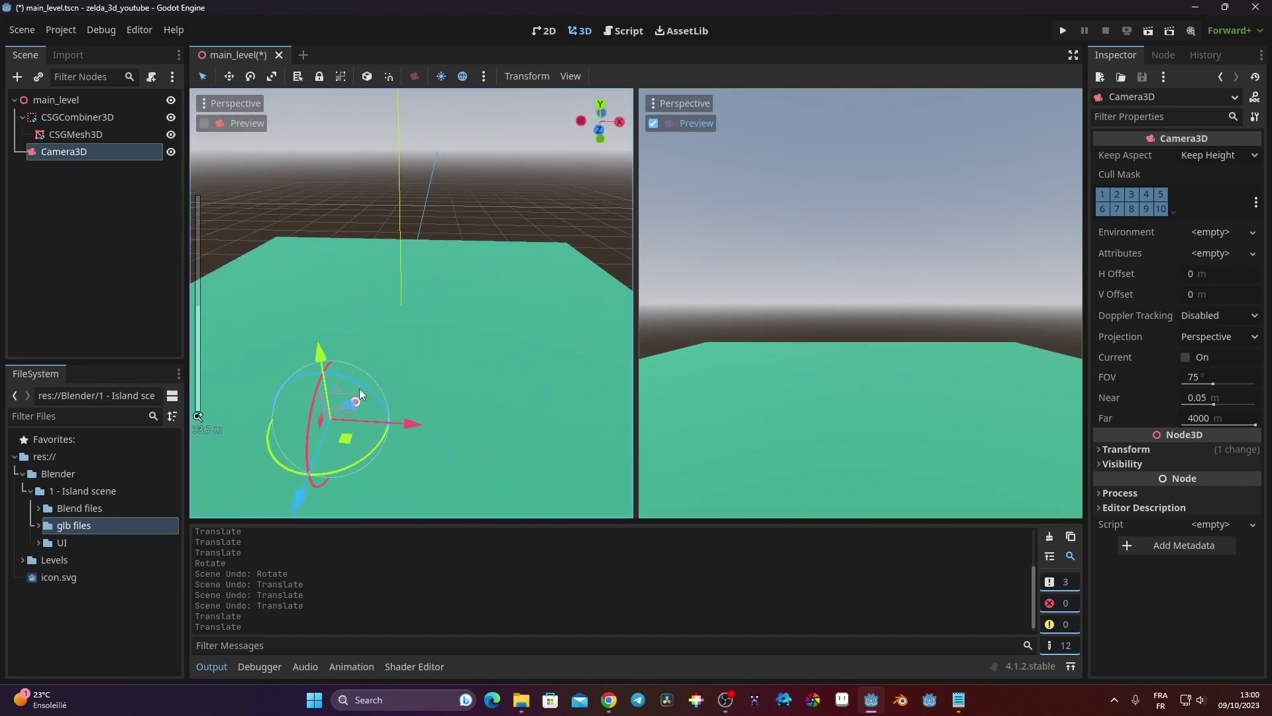
pyautogui.scroll(2, 338, 425)
pyautogui.keyDown('shift'); pyautogui.moveTo(349, 426); pyautogui.dragTo(418, 329, button='middle'); pyautogui.keyUp('shift')
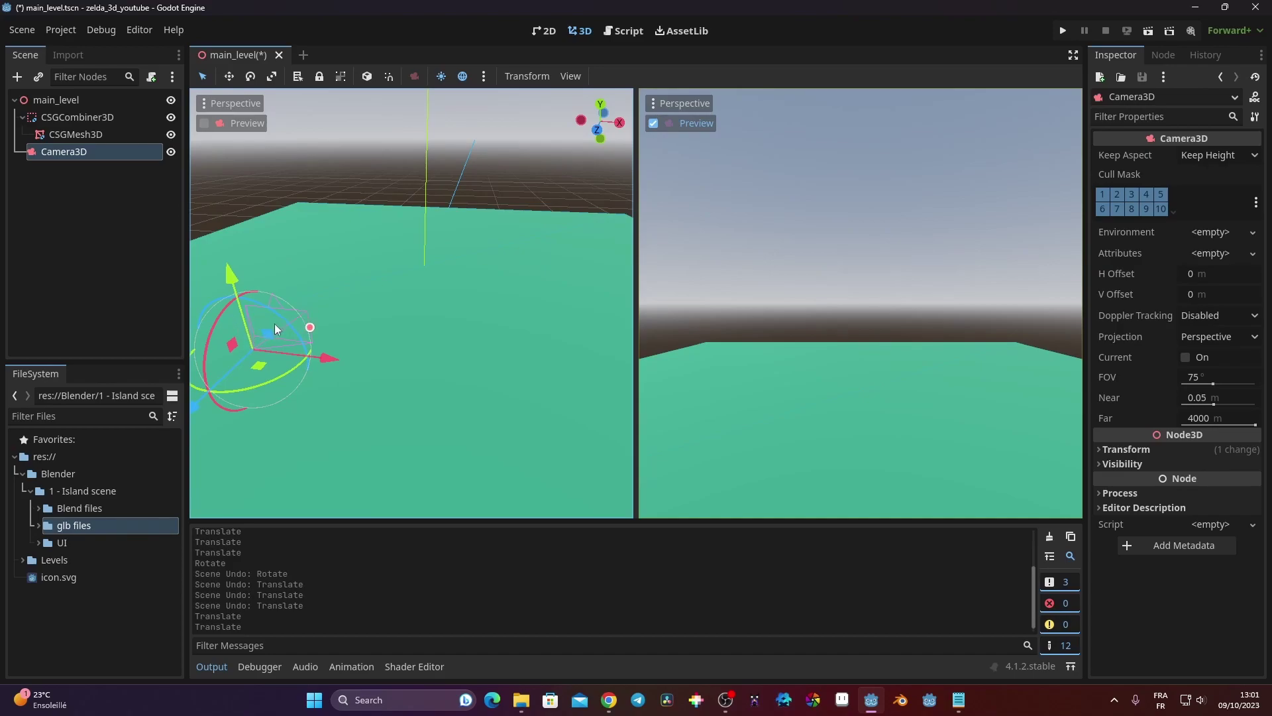
pyautogui.moveTo(274, 325); pyautogui.dragTo(343, 296, button='middle')
pyautogui.scroll(-2, 266, 304)
pyautogui.scroll(-2, 343, 296)
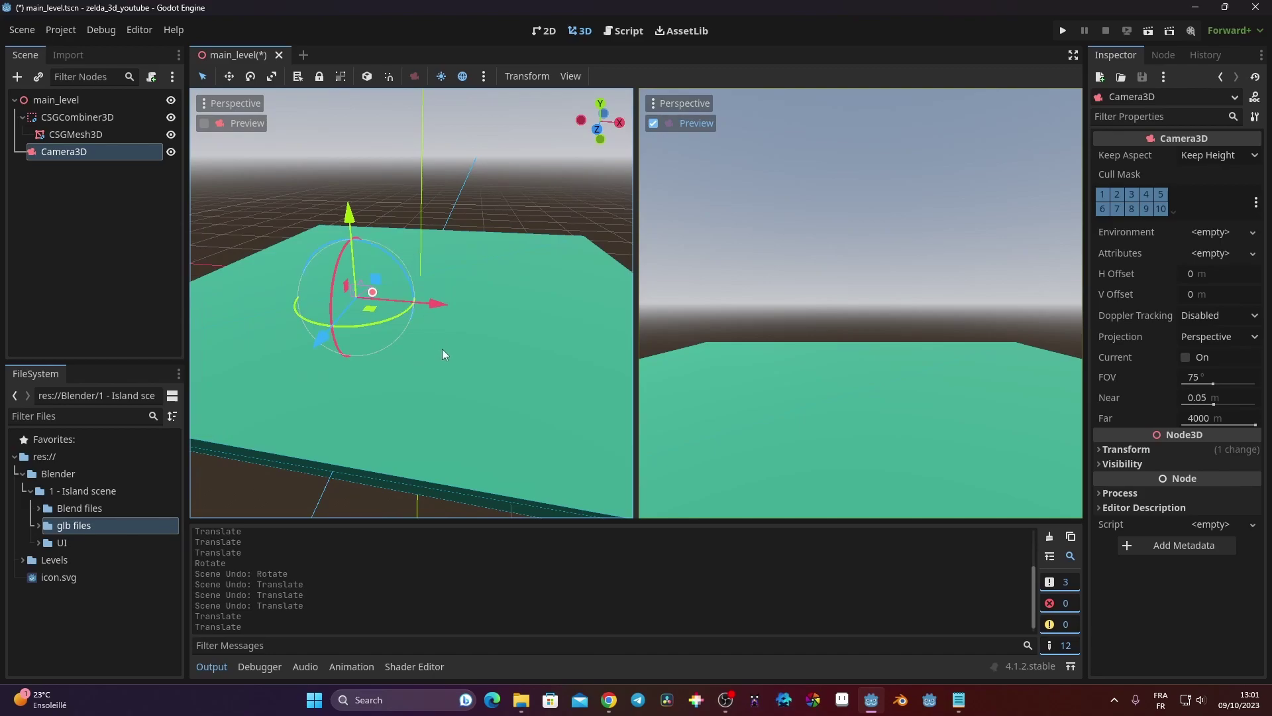
pyautogui.moveTo(429, 354); pyautogui.dragTo(459, 381, button='middle')
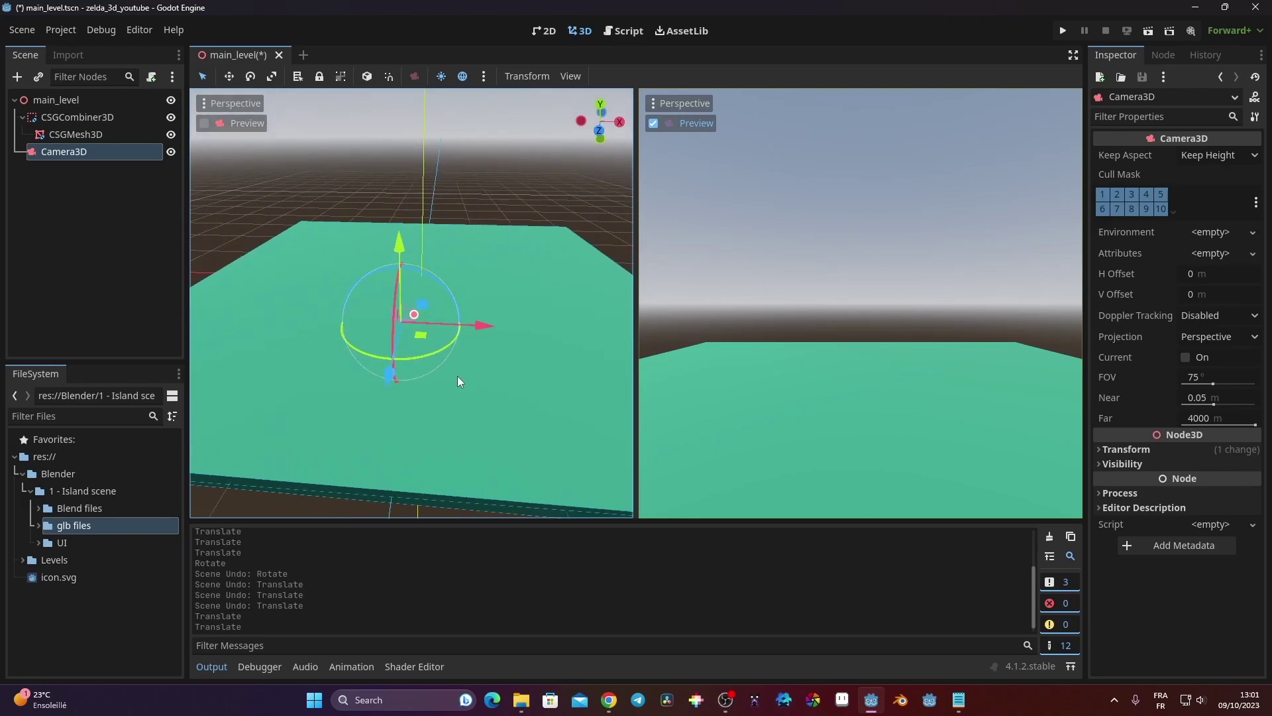
pyautogui.moveTo(391, 375); pyautogui.dragTo(392, 418)
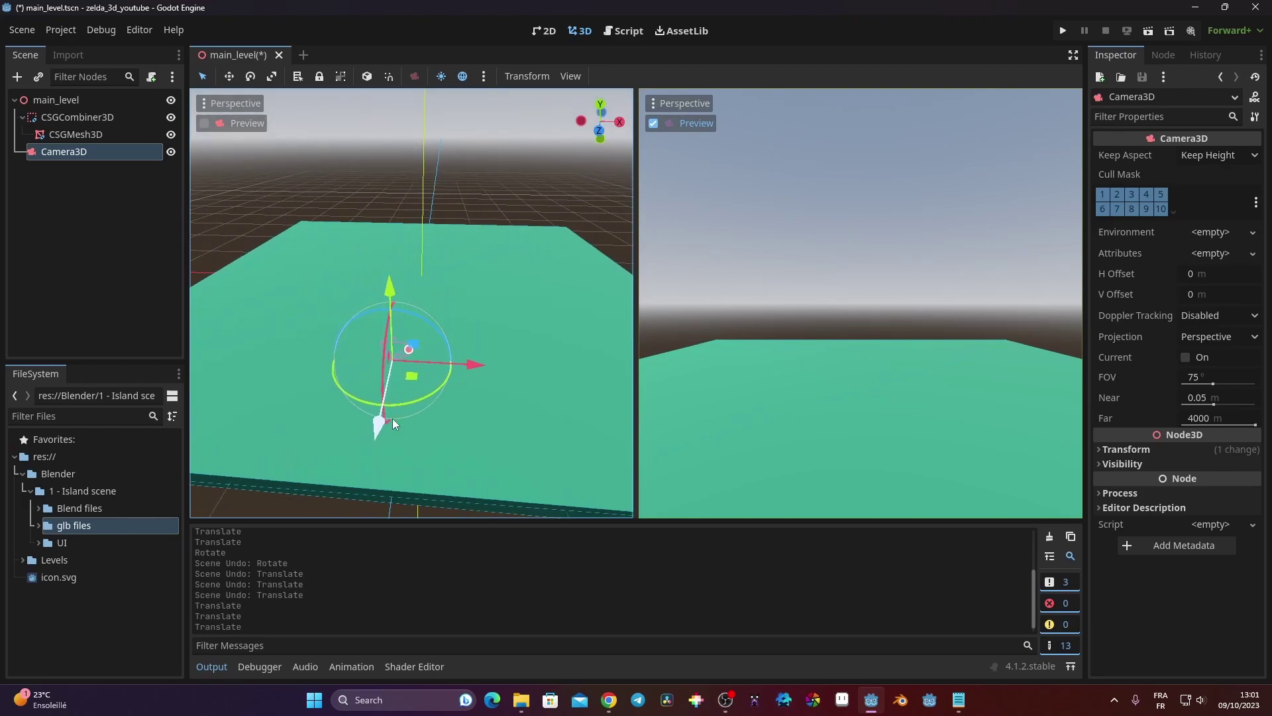
# - Raise Camera3D a little more and tilt it downward about its X axis toward the floor
pyautogui.moveTo(392, 419); pyautogui.dragTo(440, 414, button='middle')
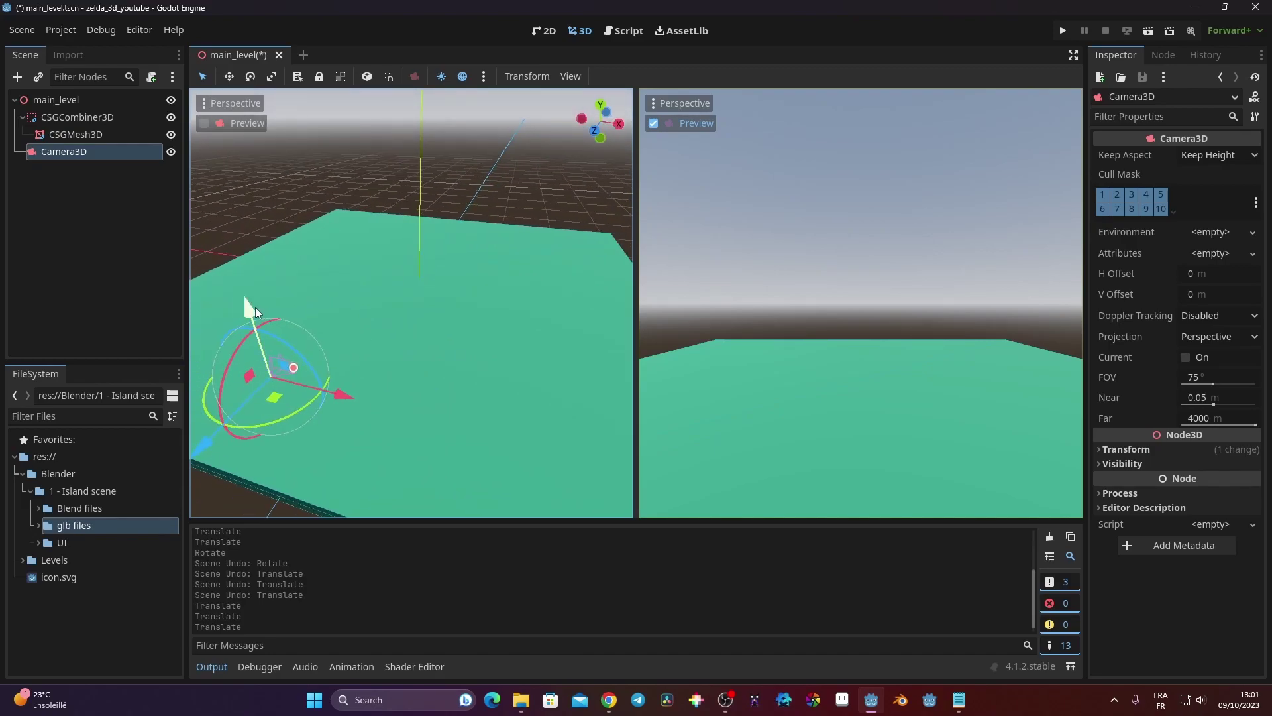
pyautogui.moveTo(249, 306); pyautogui.dragTo(260, 269)
pyautogui.moveTo(261, 268); pyautogui.dragTo(371, 320, button='middle')
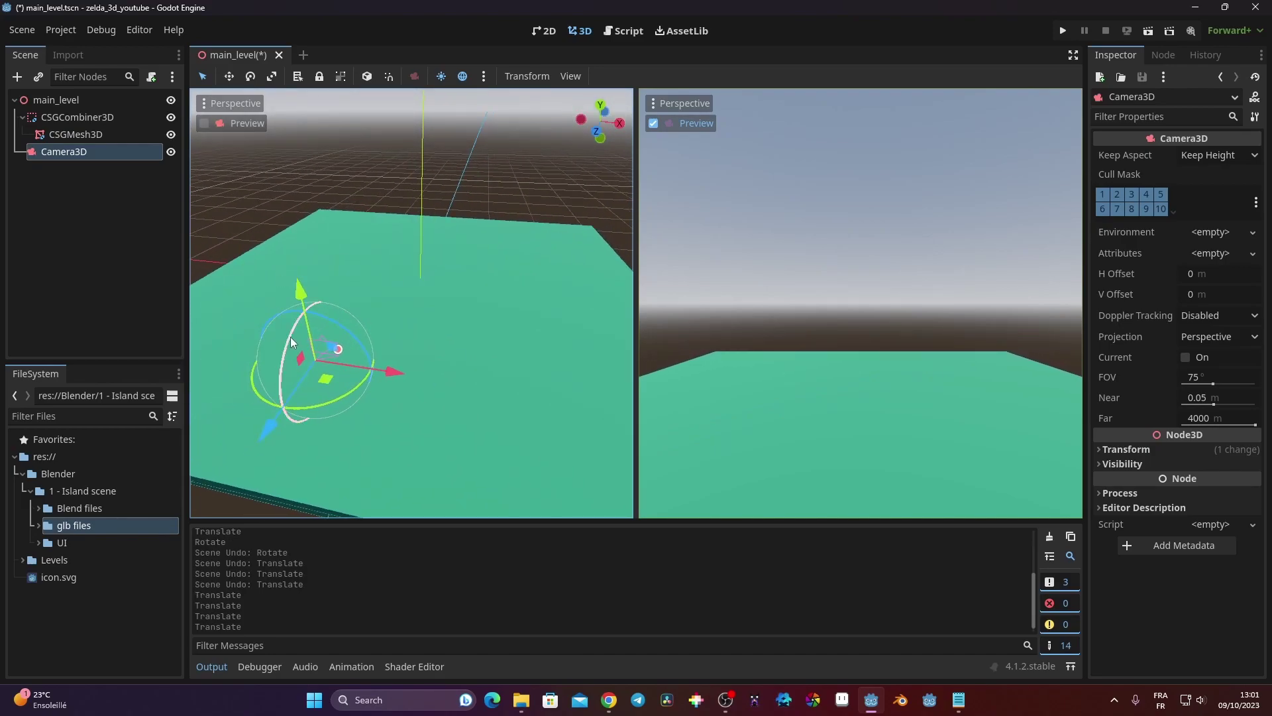
pyautogui.moveTo(296, 340); pyautogui.dragTo(289, 357)
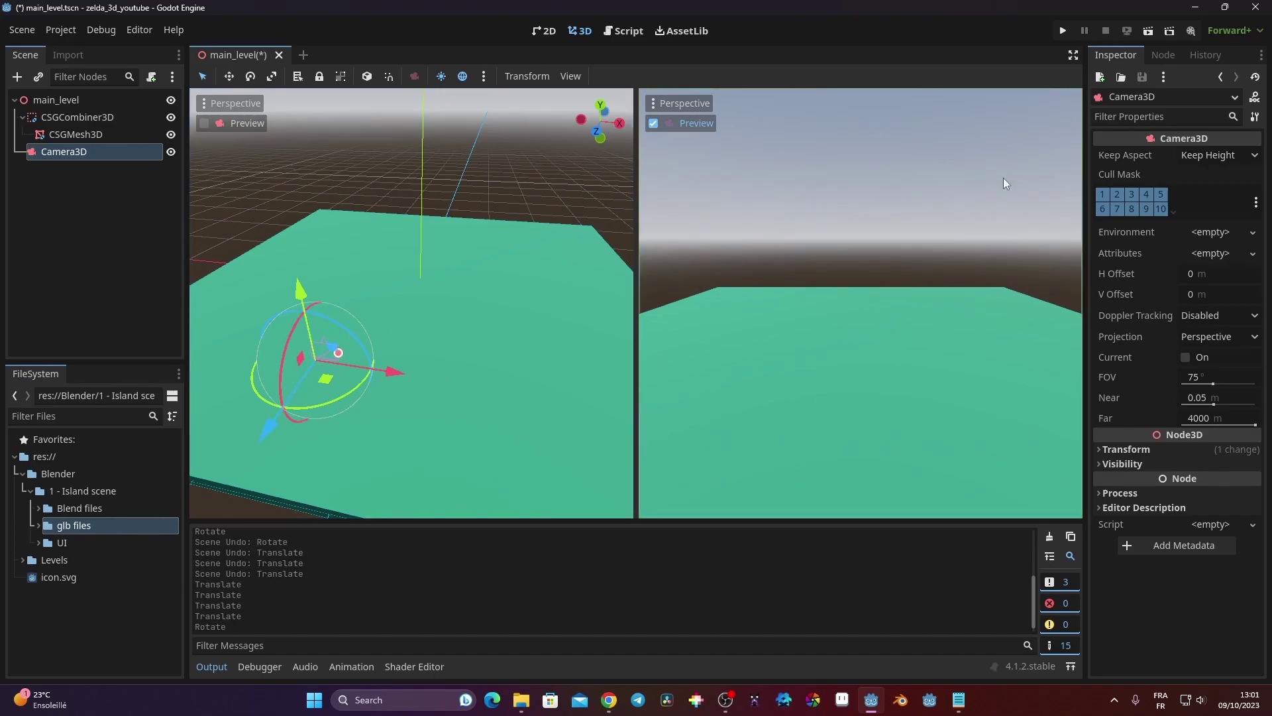
# - Run the project to compare the game's lighting and background with the camera preview, and close the game
pyautogui.click(1063, 30)
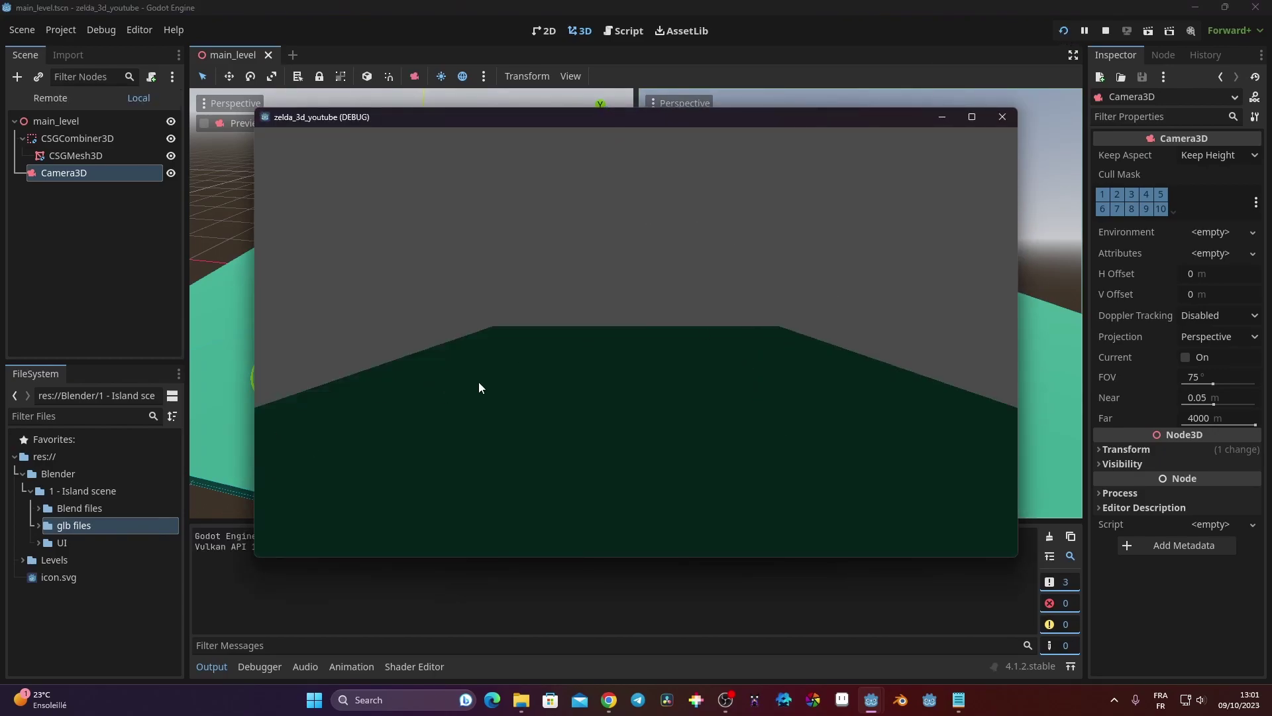
pyautogui.moveTo(780, 130); pyautogui.dragTo(416, 128)
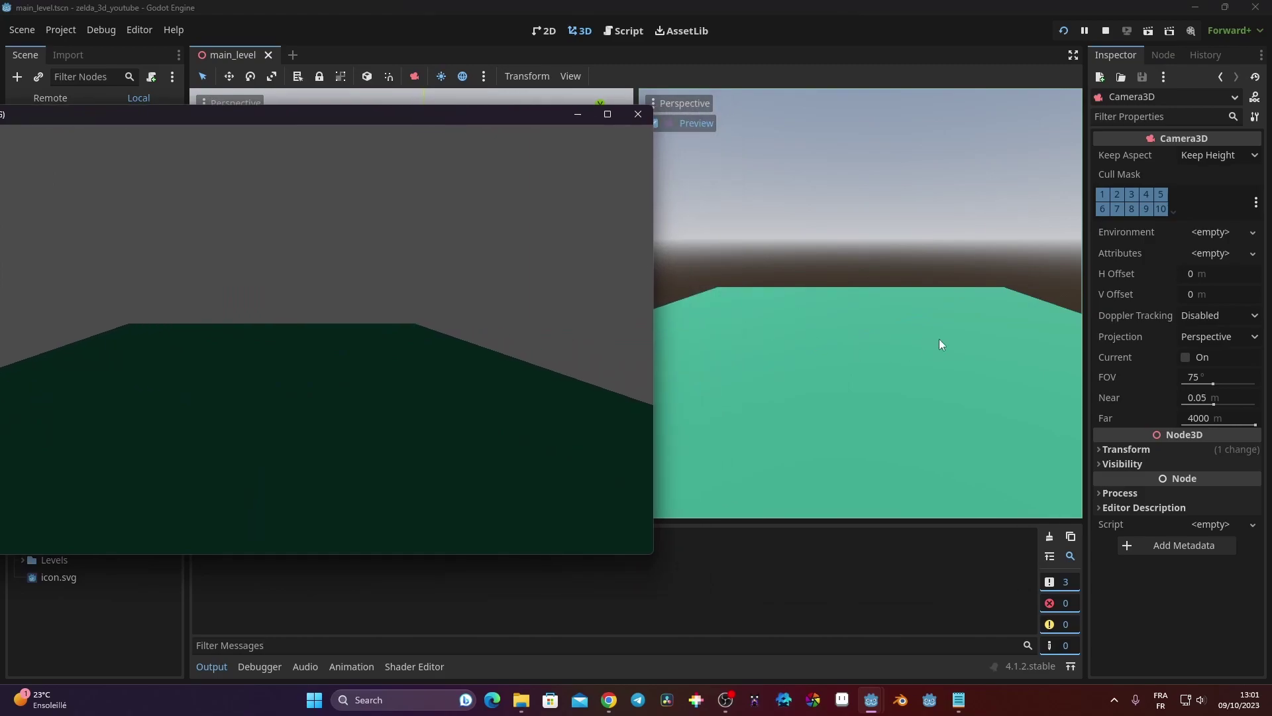
pyautogui.click(639, 114)
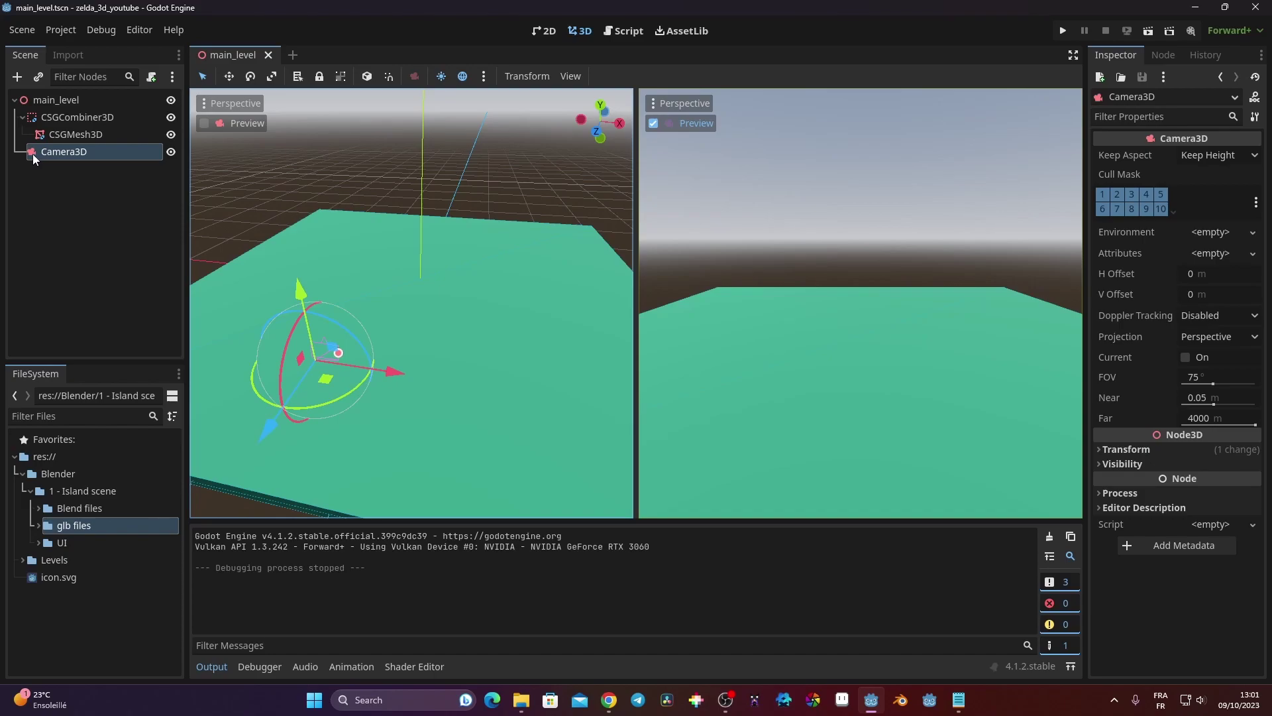
pyautogui.click(50, 100)
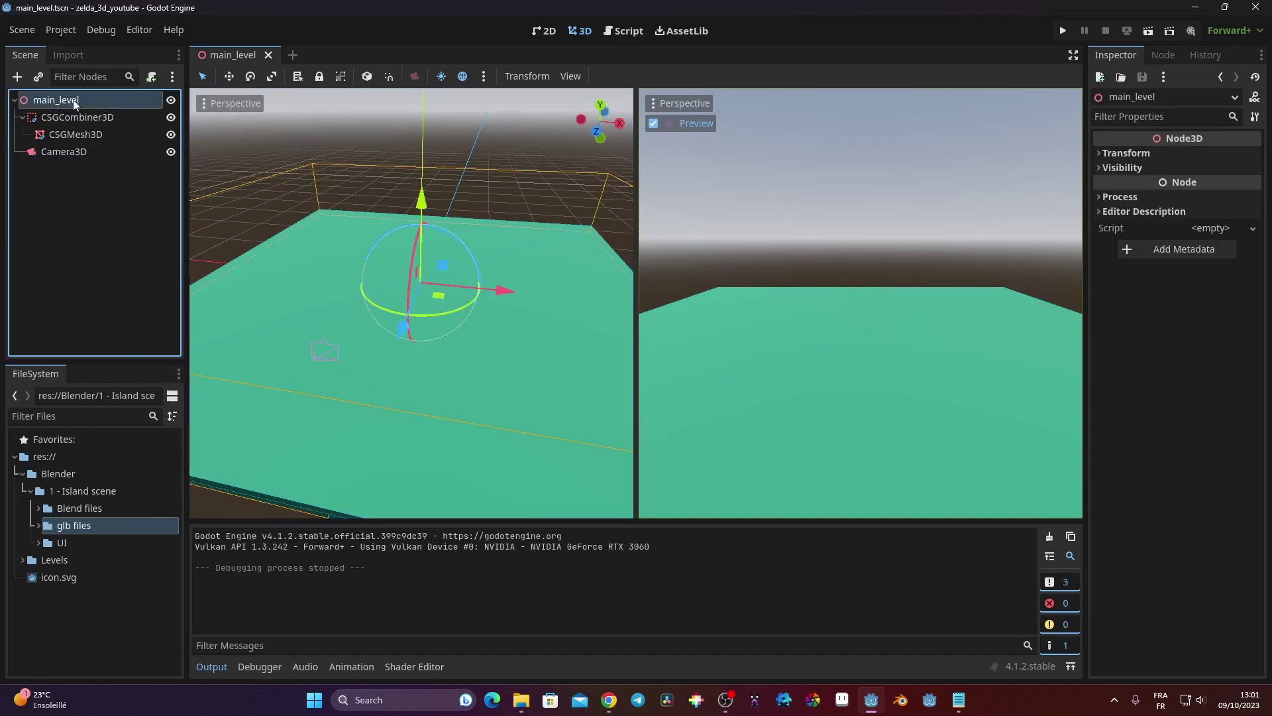
pyautogui.click(18, 76)
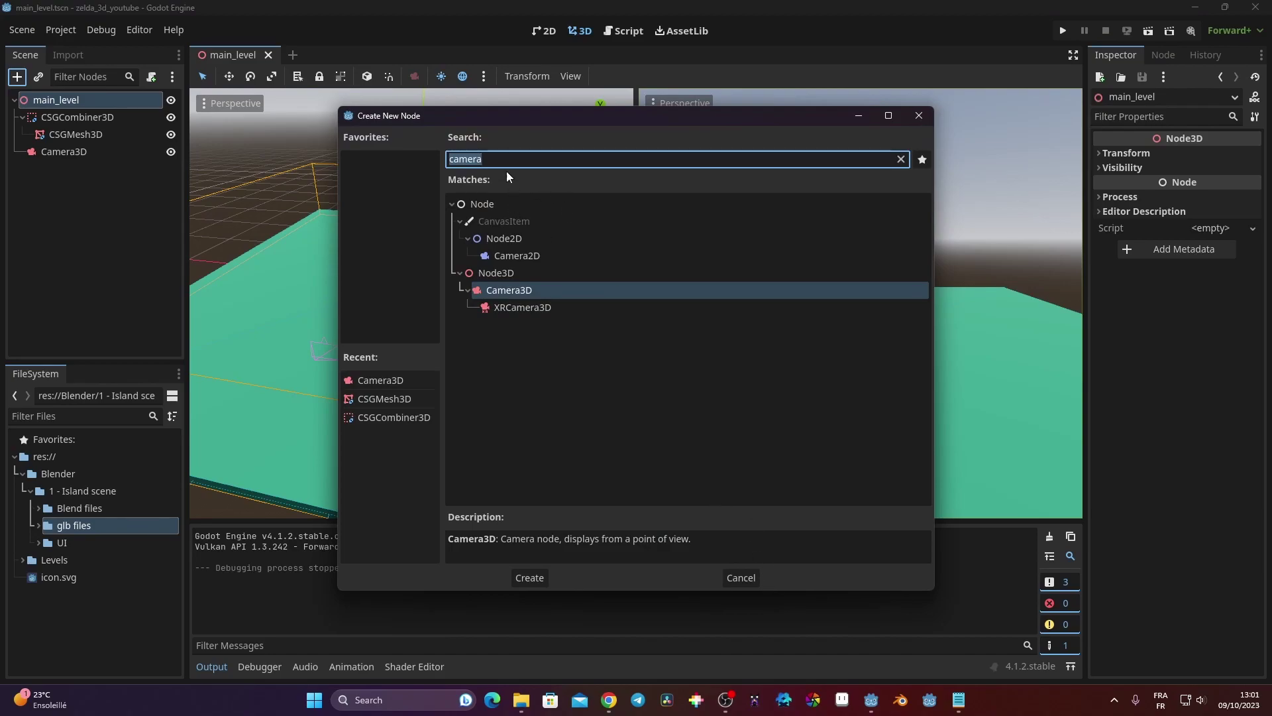
pyautogui.click(752, 581)
pyautogui.click(76, 152)
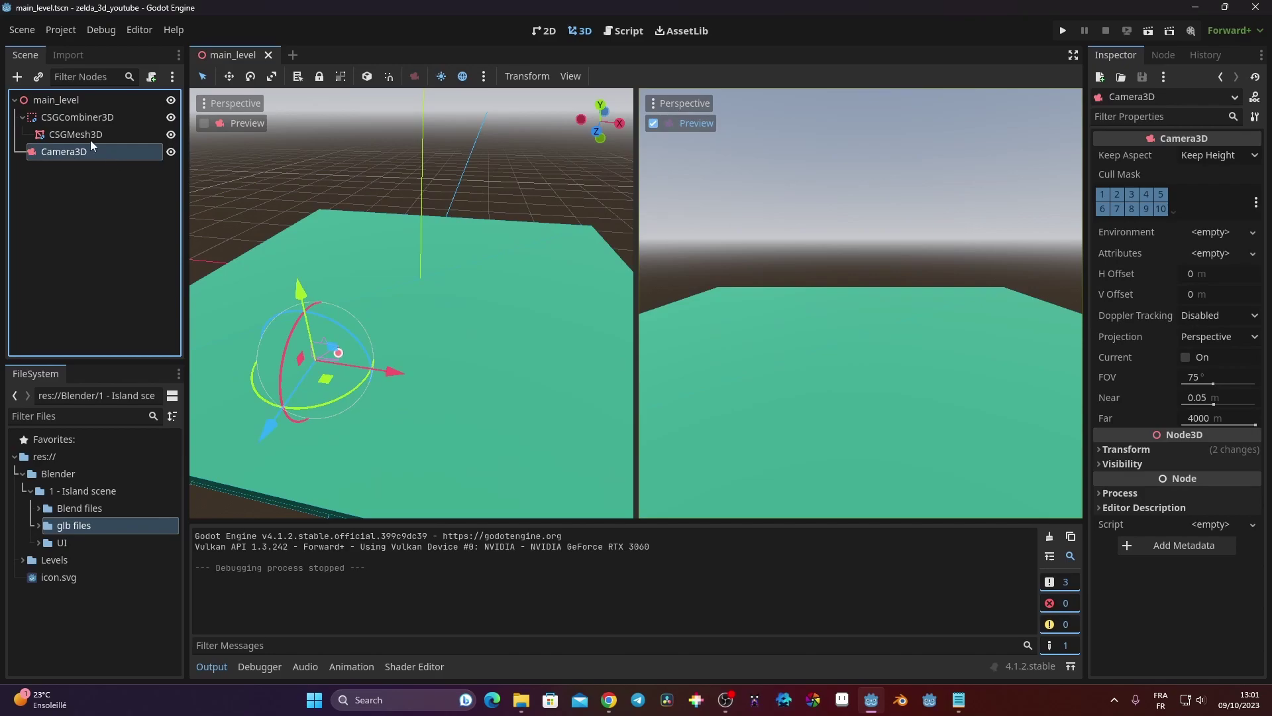
# - Add the preview sun to the scene as a light node and select it in the node tree
pyautogui.click(483, 76)
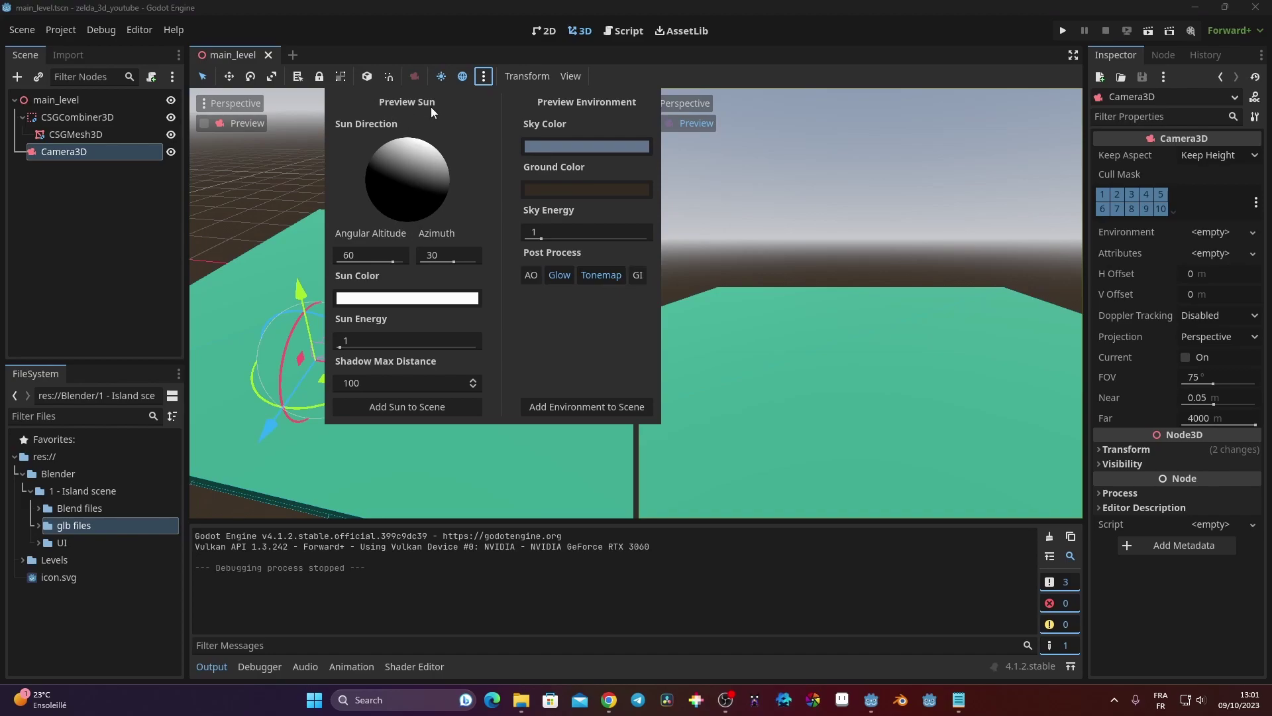
pyautogui.click(405, 411)
pyautogui.click(82, 119)
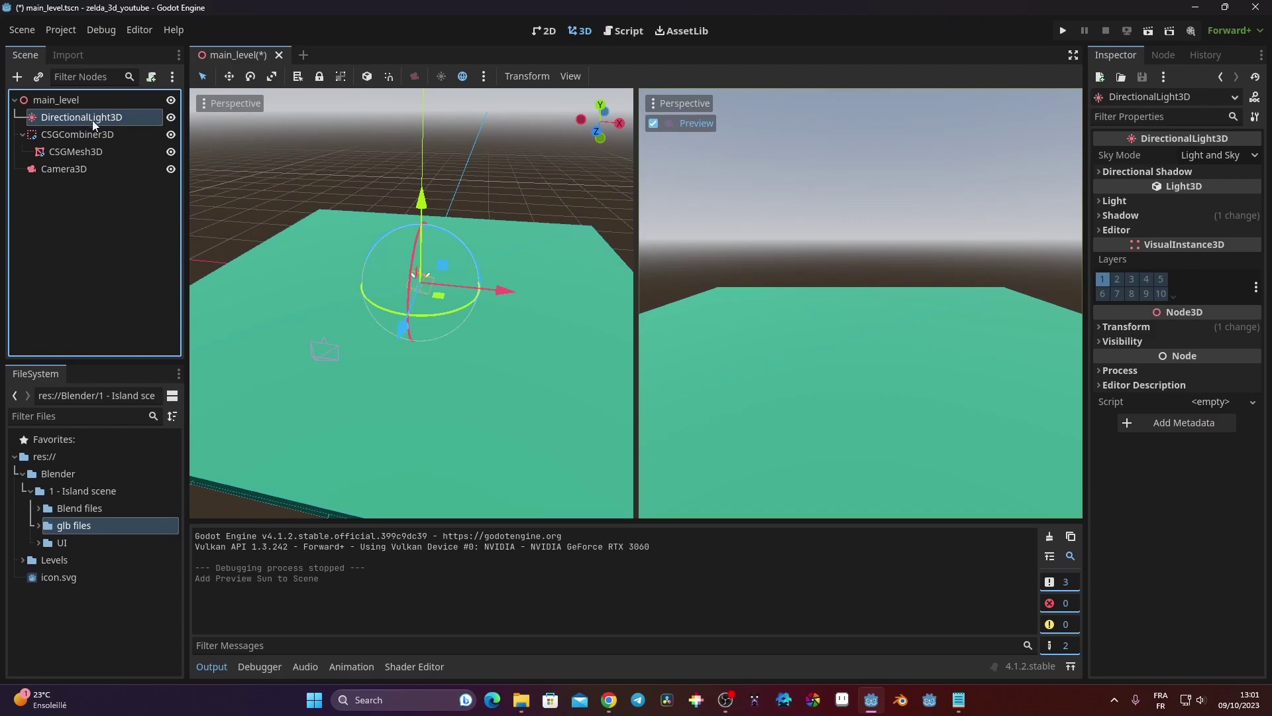
# - Run the project to check the sunlit floor against the camera preview, and close the game
pyautogui.click(1063, 31)
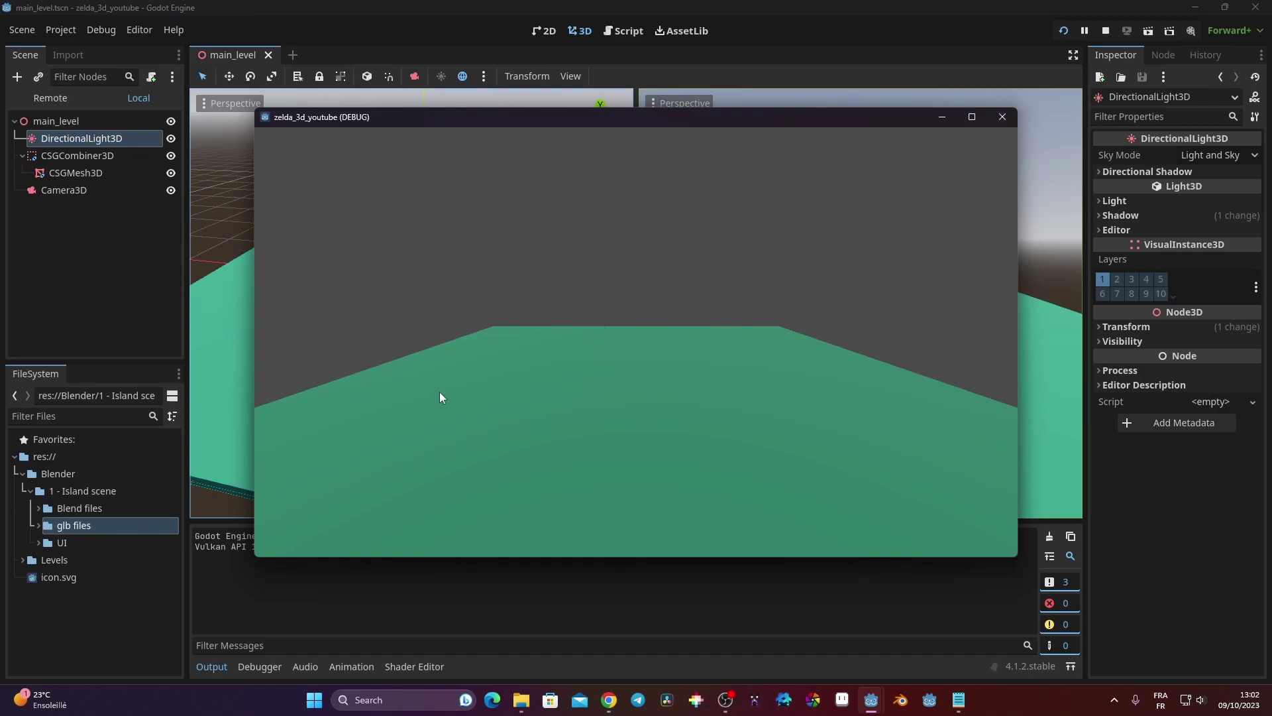
pyautogui.moveTo(901, 125); pyautogui.dragTo(577, 62)
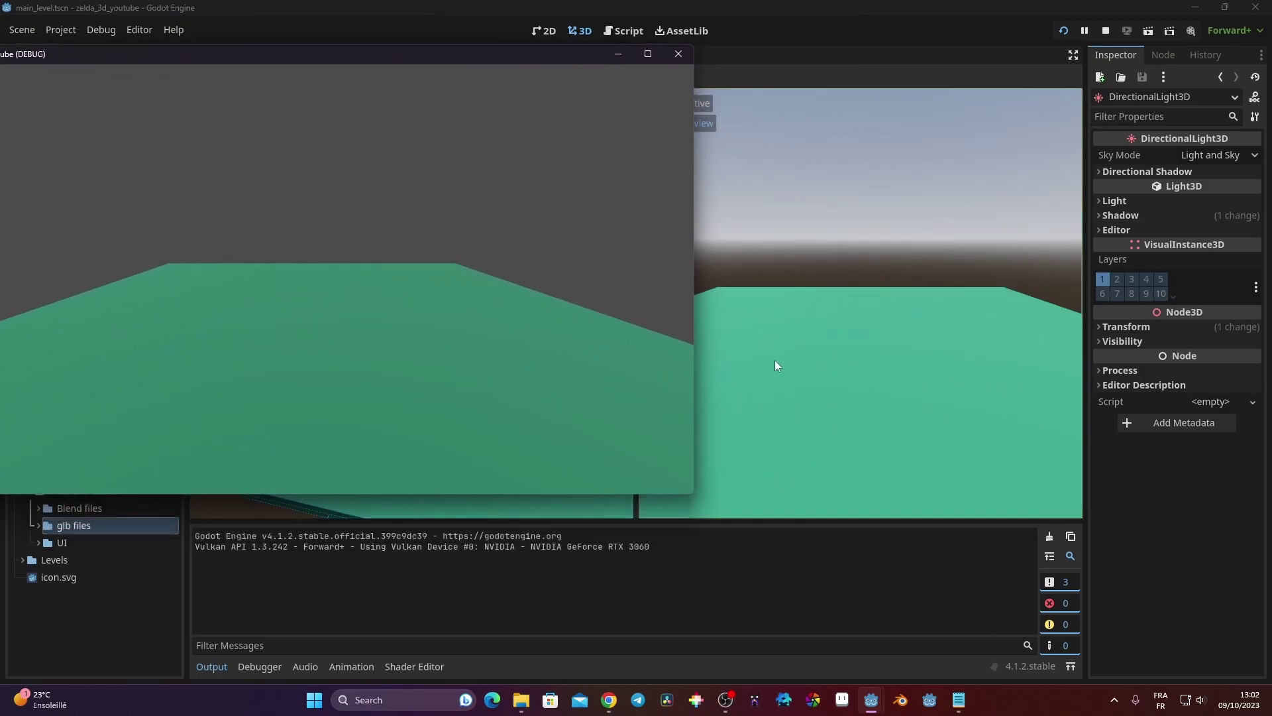
pyautogui.click(677, 58)
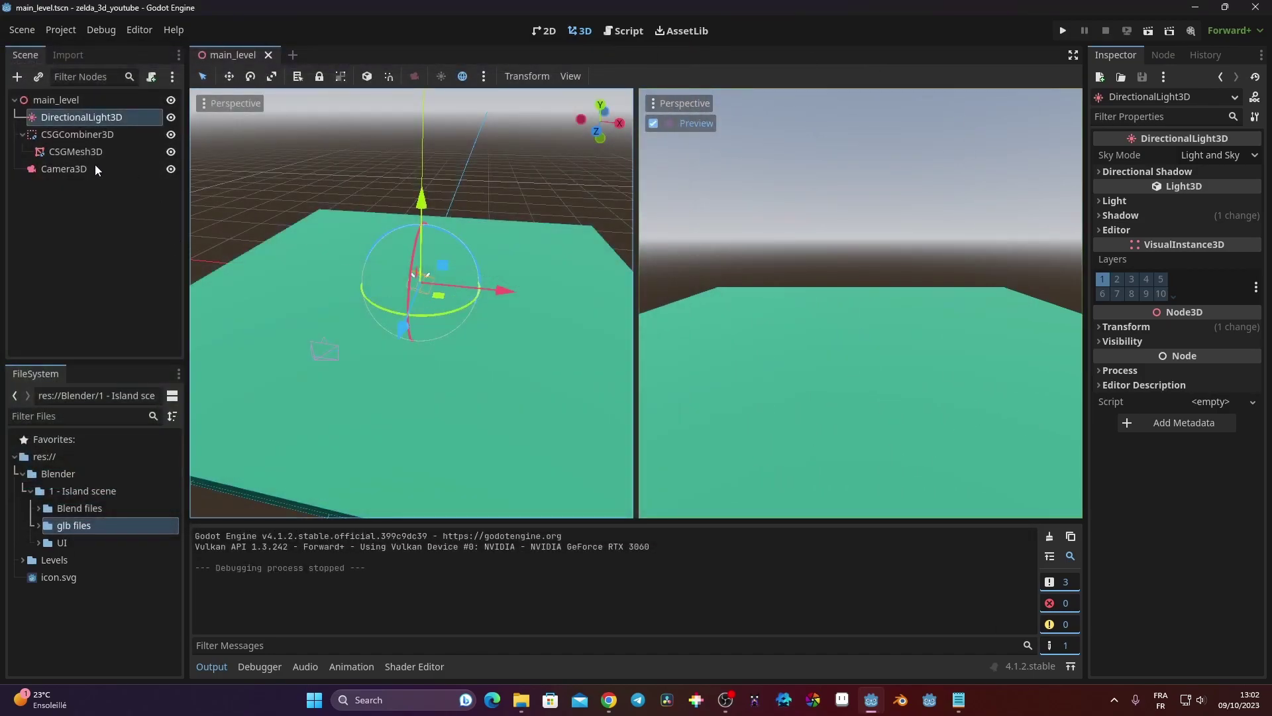
# - Add the preview environment to the scene and select its WorldEnvironment node
pyautogui.click(63, 169)
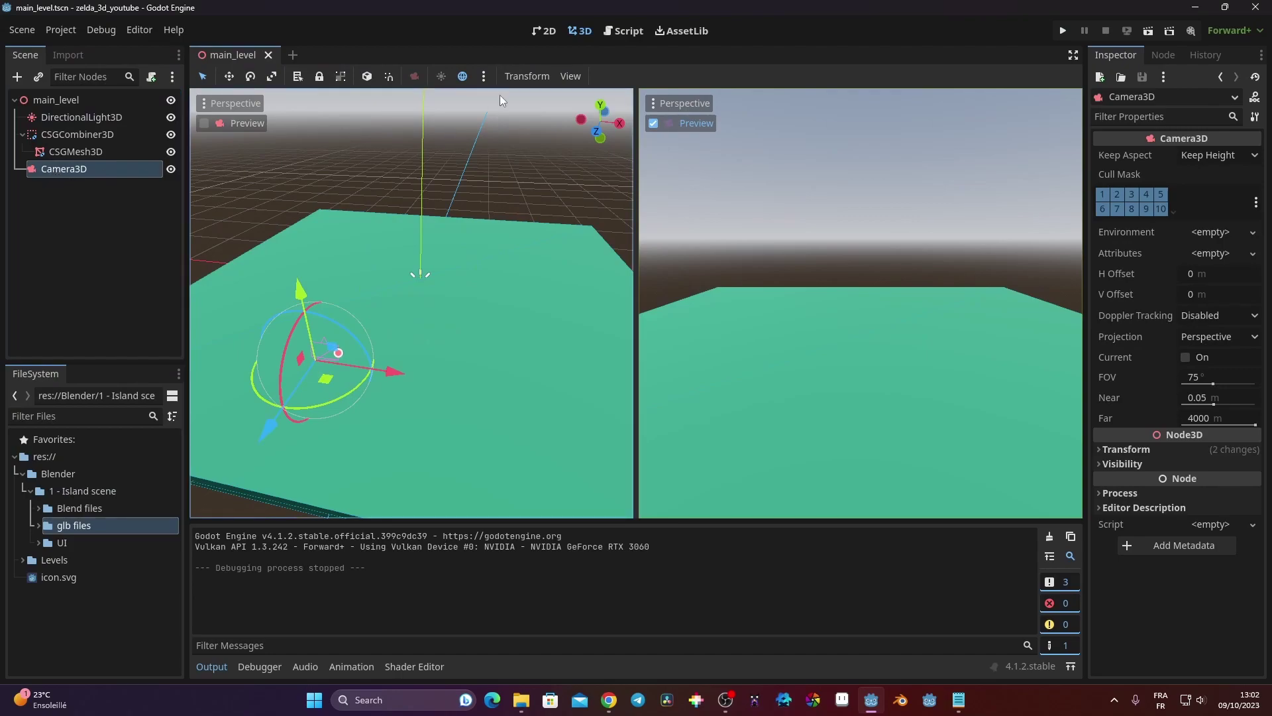
pyautogui.click(483, 76)
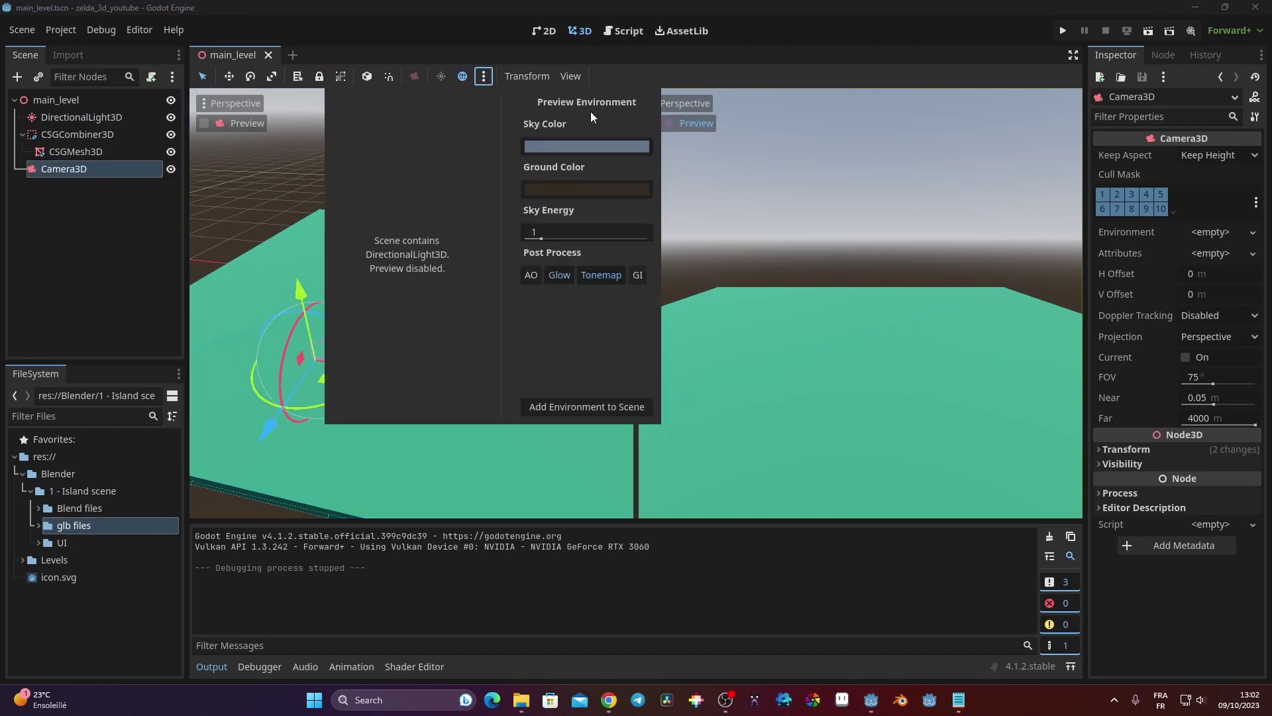
pyautogui.click(586, 405)
pyautogui.click(110, 117)
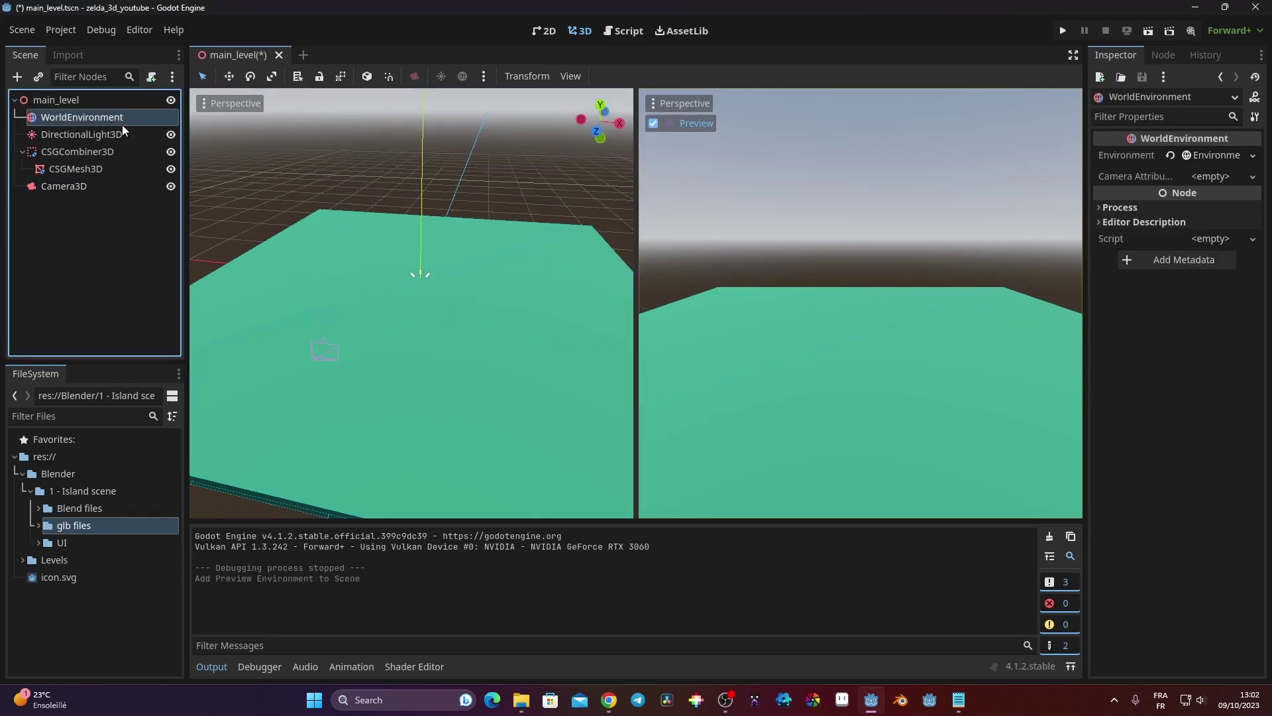
# - Run the project to check the sky and ambient lighting against the camera preview, and close the game
pyautogui.click(1062, 31)
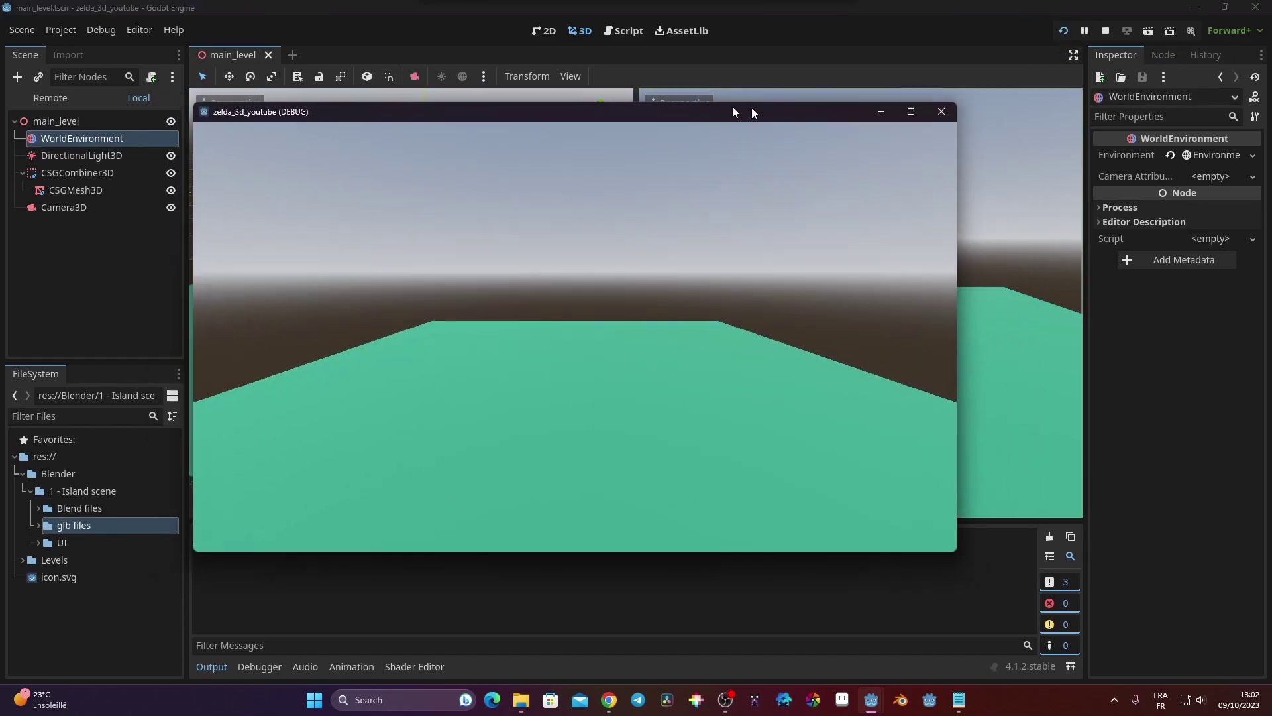
pyautogui.moveTo(752, 112); pyautogui.dragTo(522, 110)
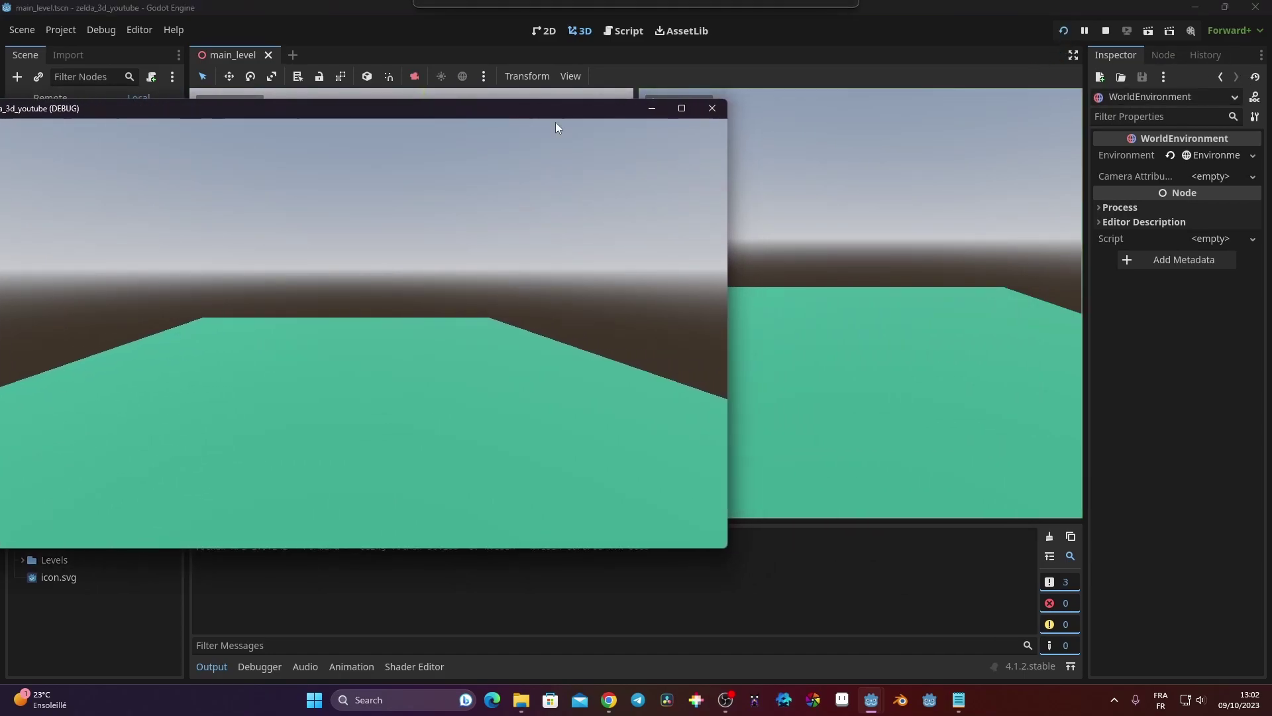
pyautogui.click(713, 108)
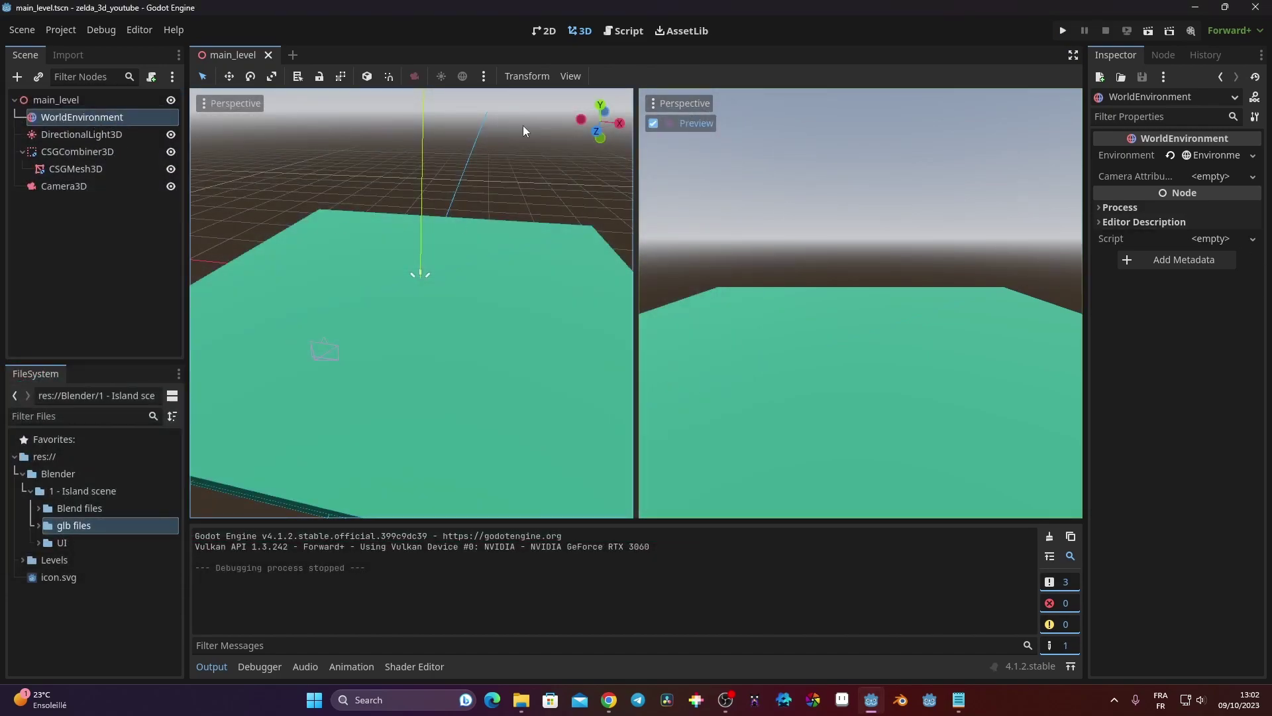
# - Set the WorldEnvironment's background mode to Custom Color, test-running the project with it
pyautogui.click(1215, 156)
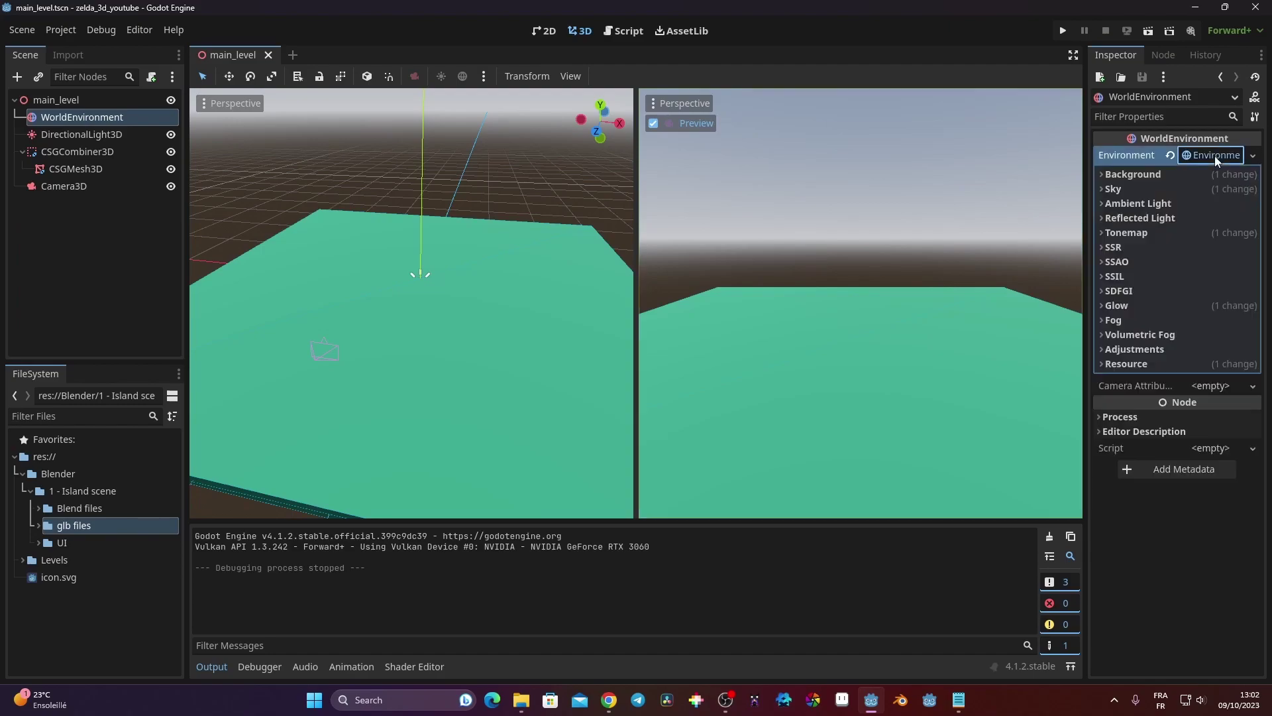
pyautogui.click(1164, 177)
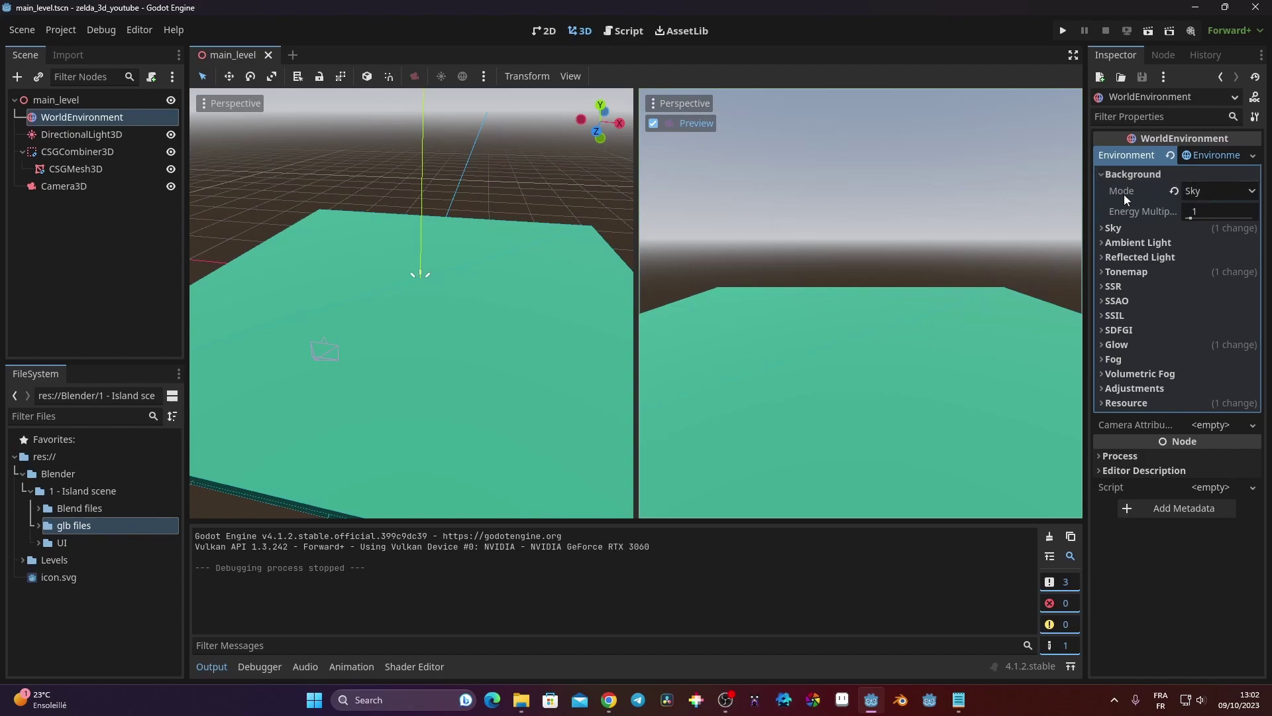
pyautogui.click(1218, 191)
pyautogui.click(1211, 228)
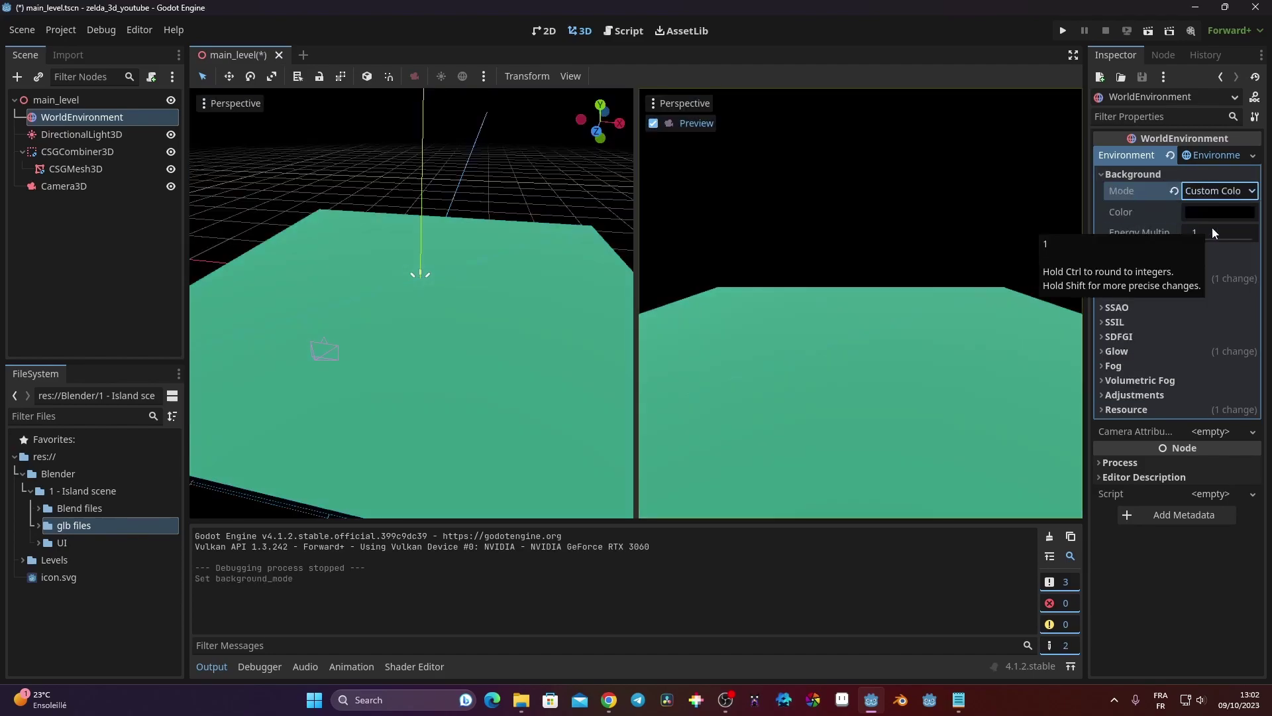
pyautogui.click(1063, 31)
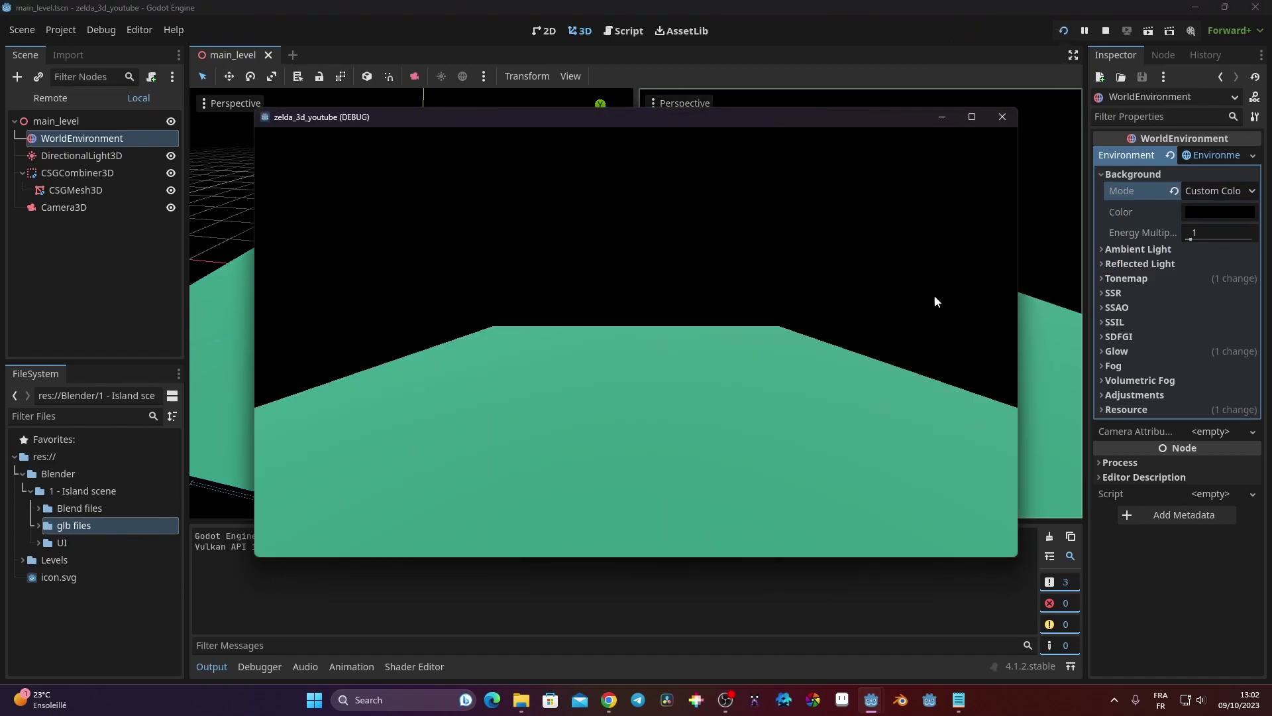
pyautogui.click(1002, 117)
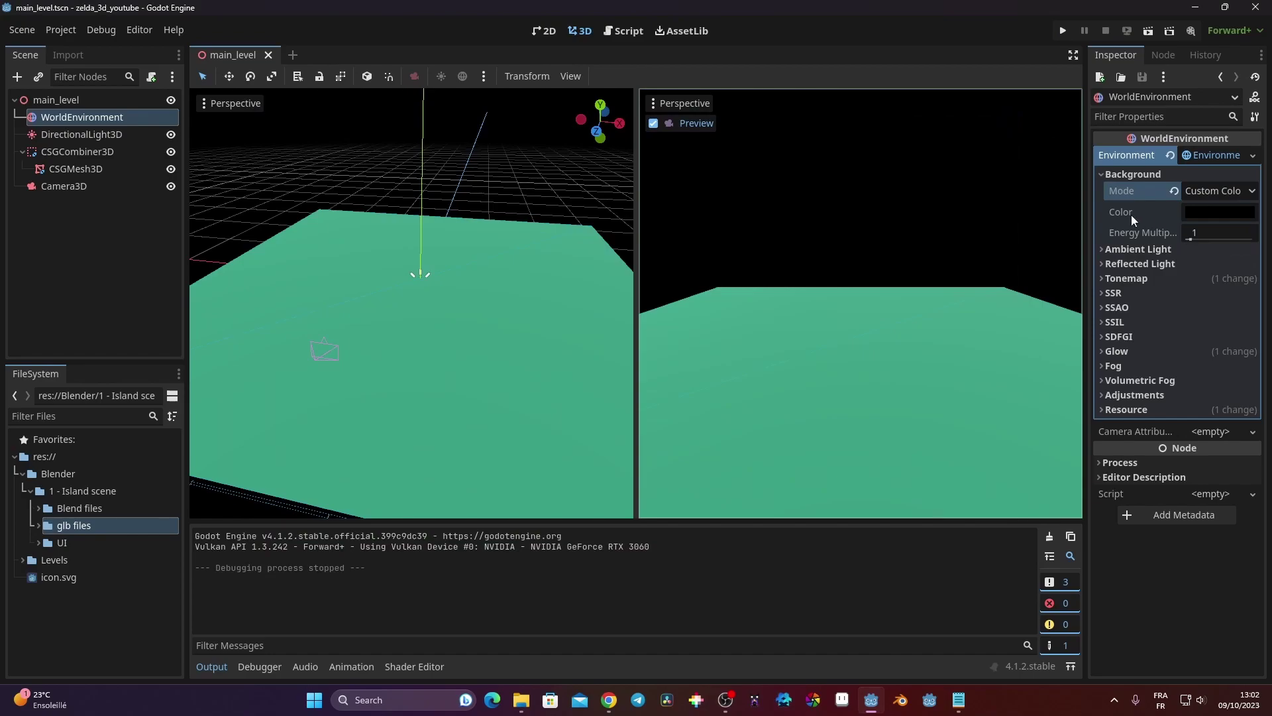
# - Set the environment's background color to a dark magenta (RGB 118, 53, 83) and test-run the project with it
pyautogui.click(1233, 213)
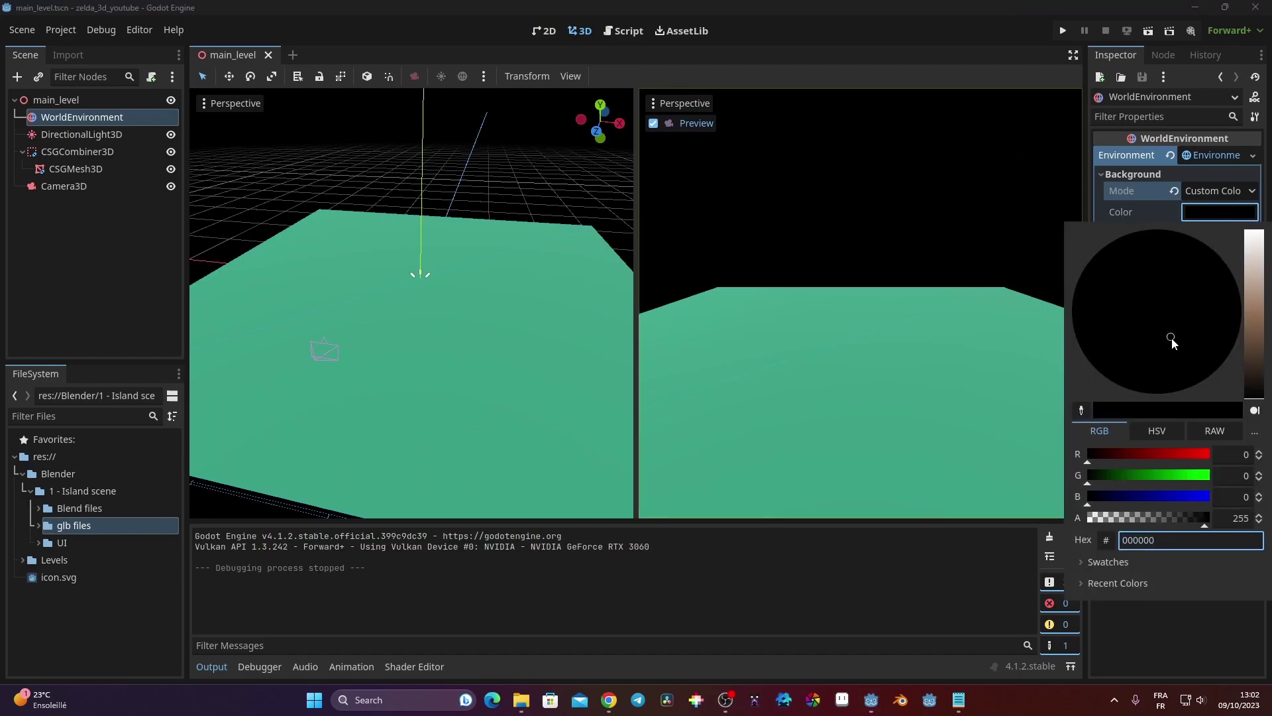
pyautogui.click(1158, 455)
pyautogui.moveTo(1219, 335); pyautogui.dragTo(1204, 307)
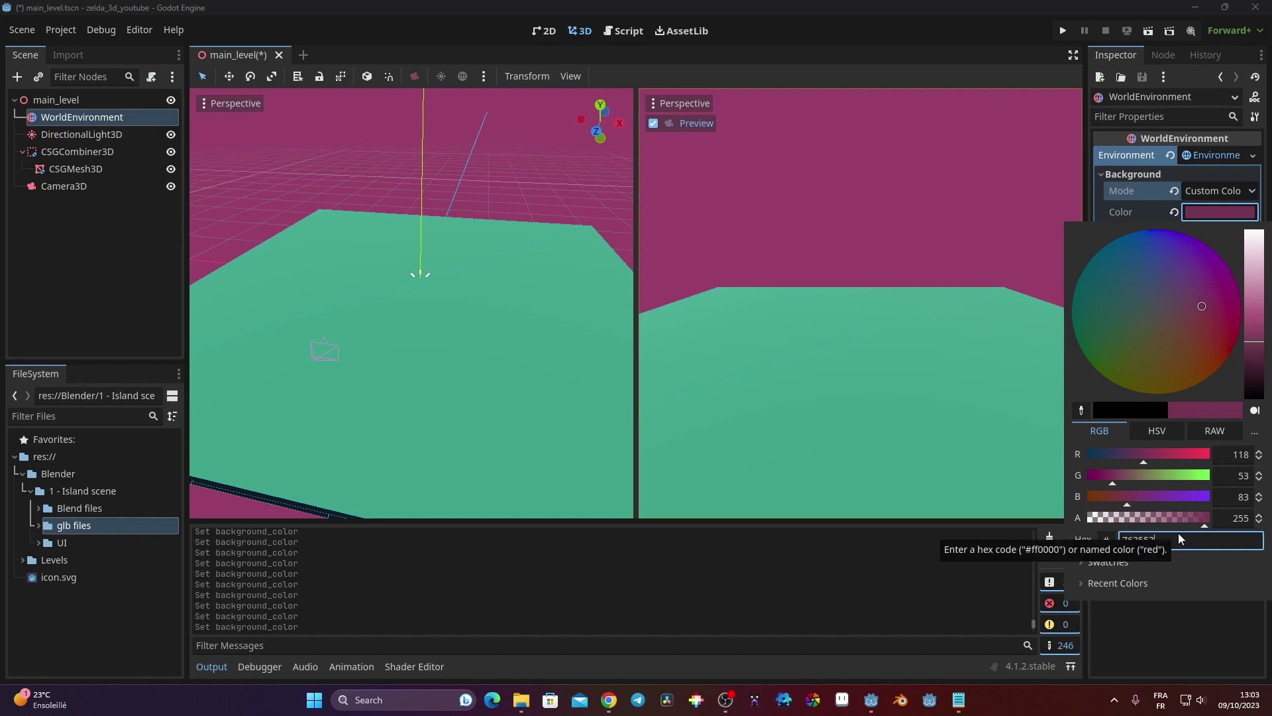
pyautogui.click(1182, 646)
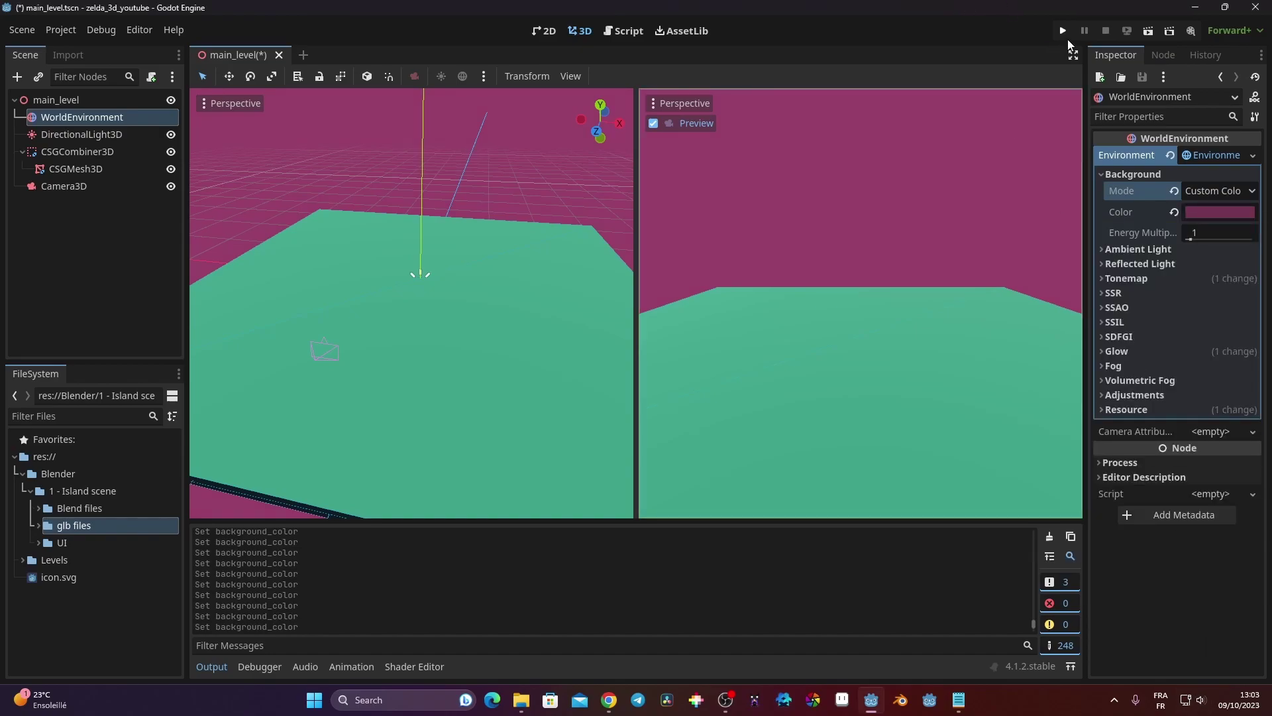
pyautogui.click(1064, 35)
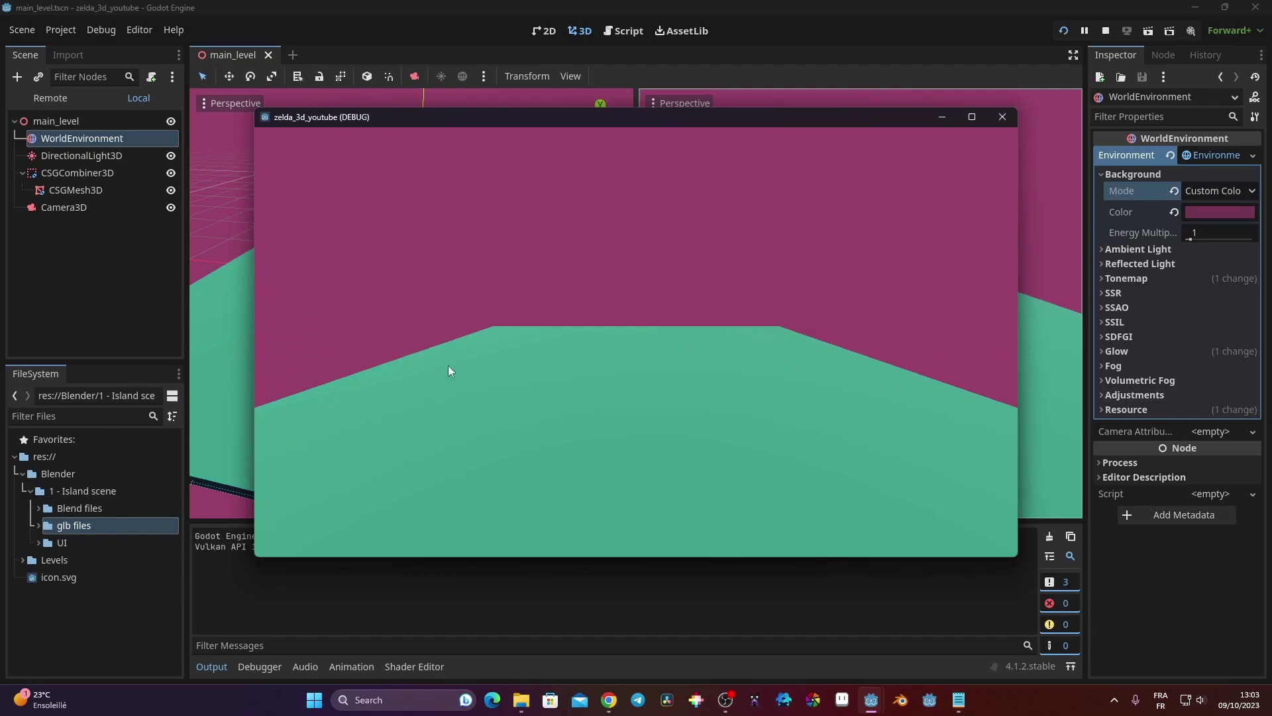
pyautogui.click(1002, 117)
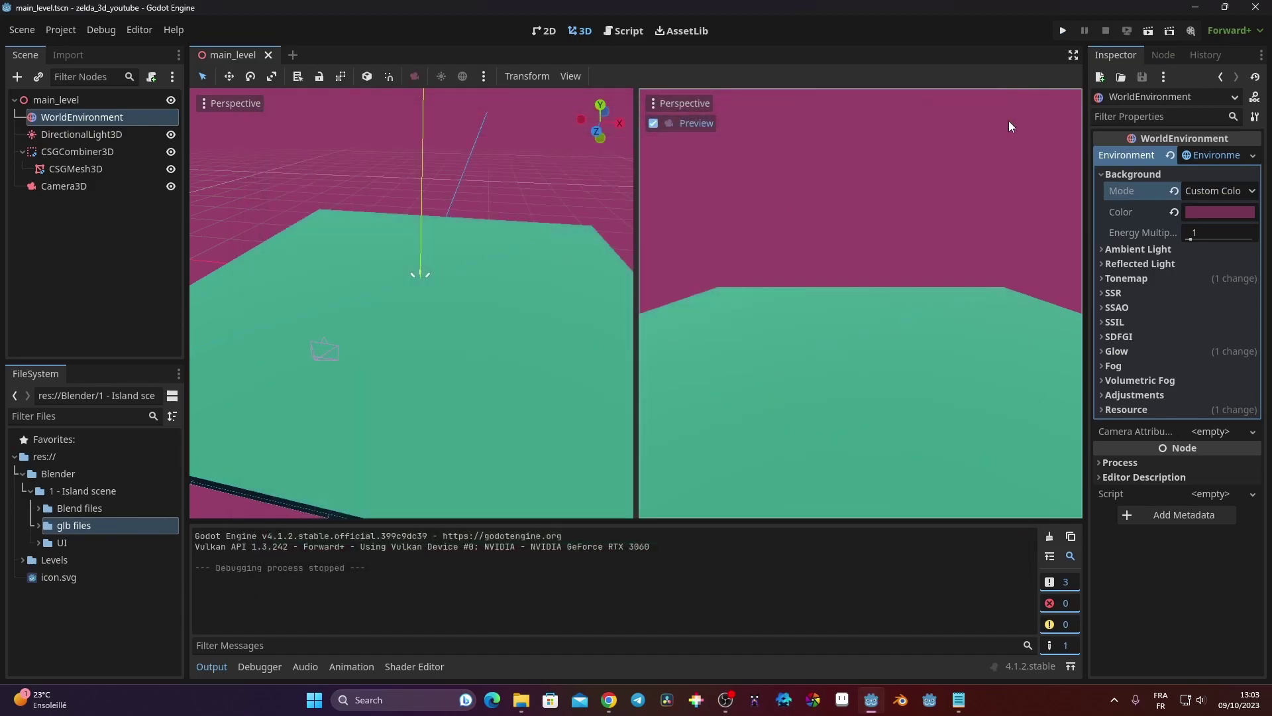